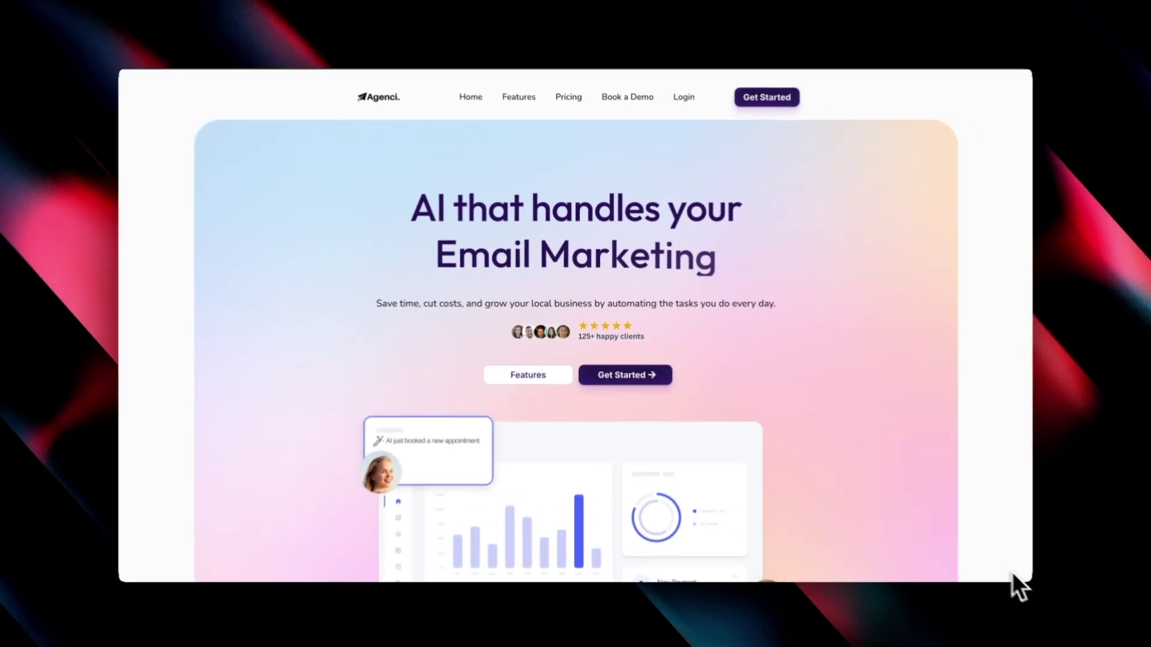
Scroll to the Agenci pricing cards and switch them to Monthly: Starter $297/mo, Ultimate $497/mo
scroll(770, 579, "down", 5)
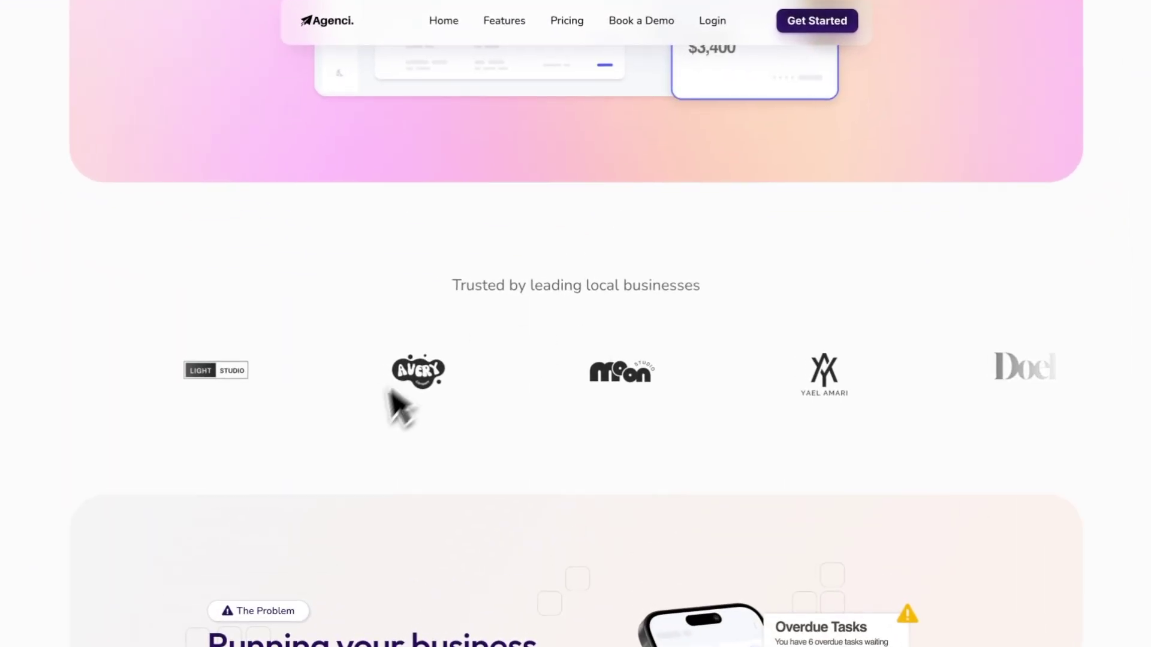
scroll(1053, 534, "down", 2)
scroll(1006, 514, "down", 3)
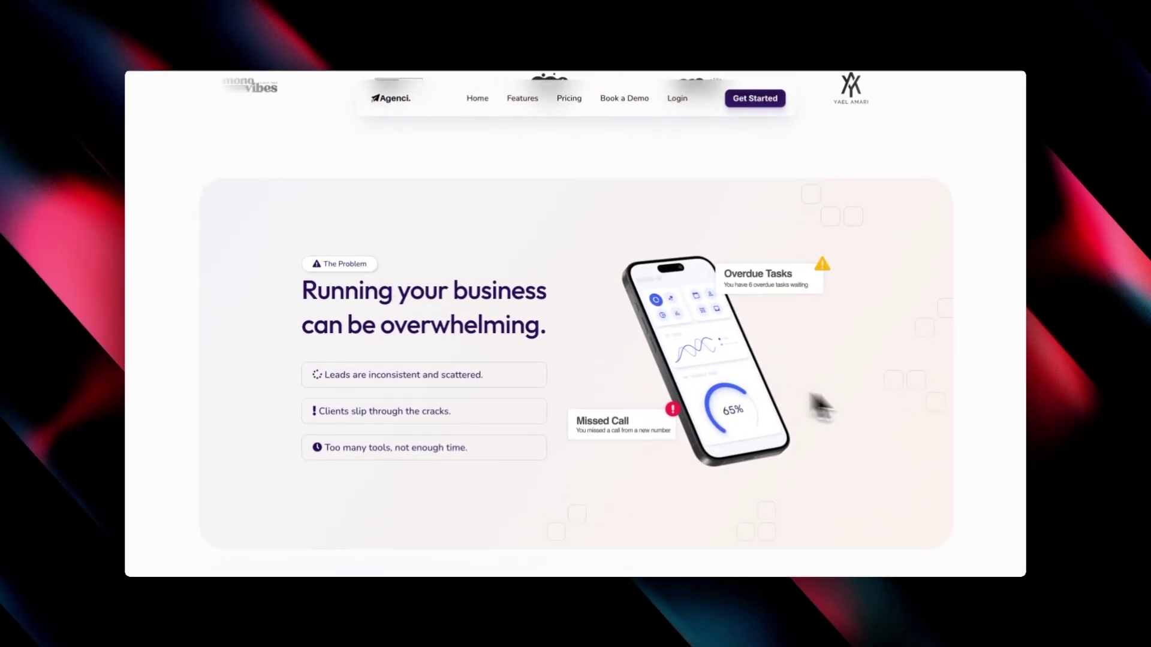
scroll(985, 432, "down", 5)
scroll(987, 427, "down", 8)
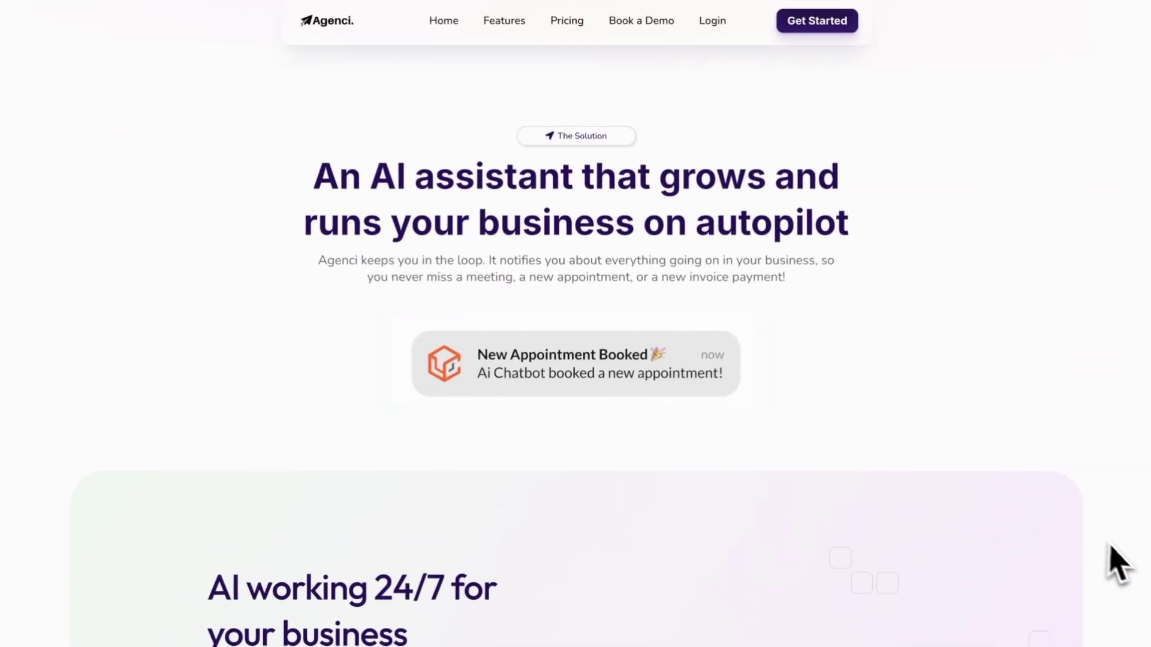
scroll(1115, 557, "down", 8)
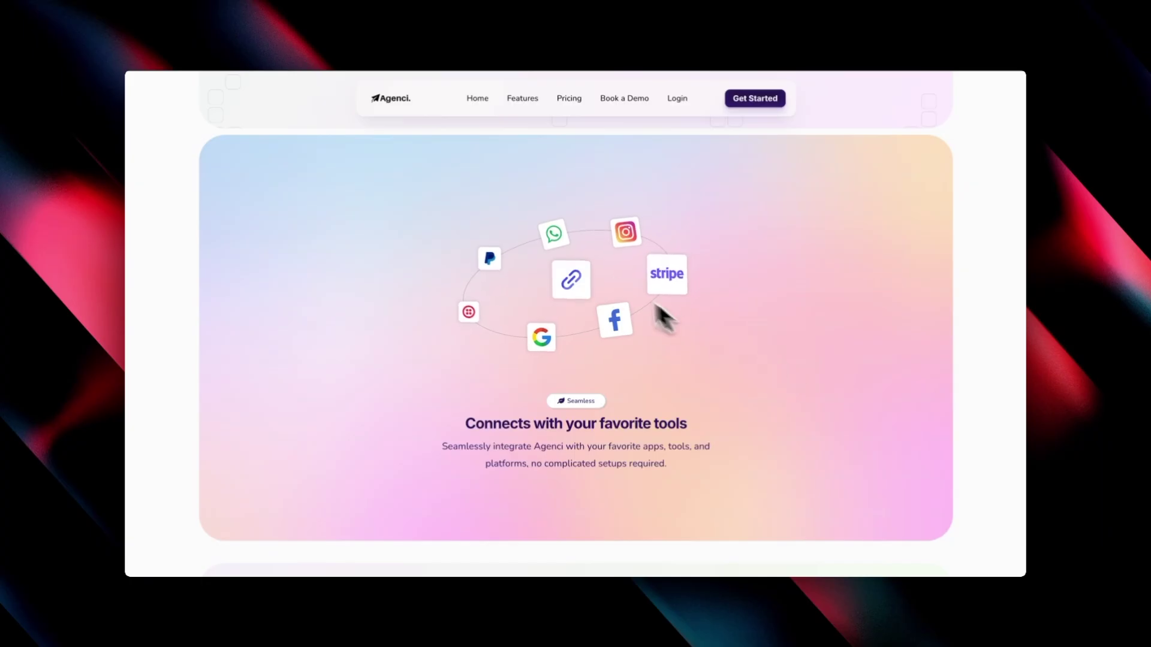
scroll(972, 459, "down", 5)
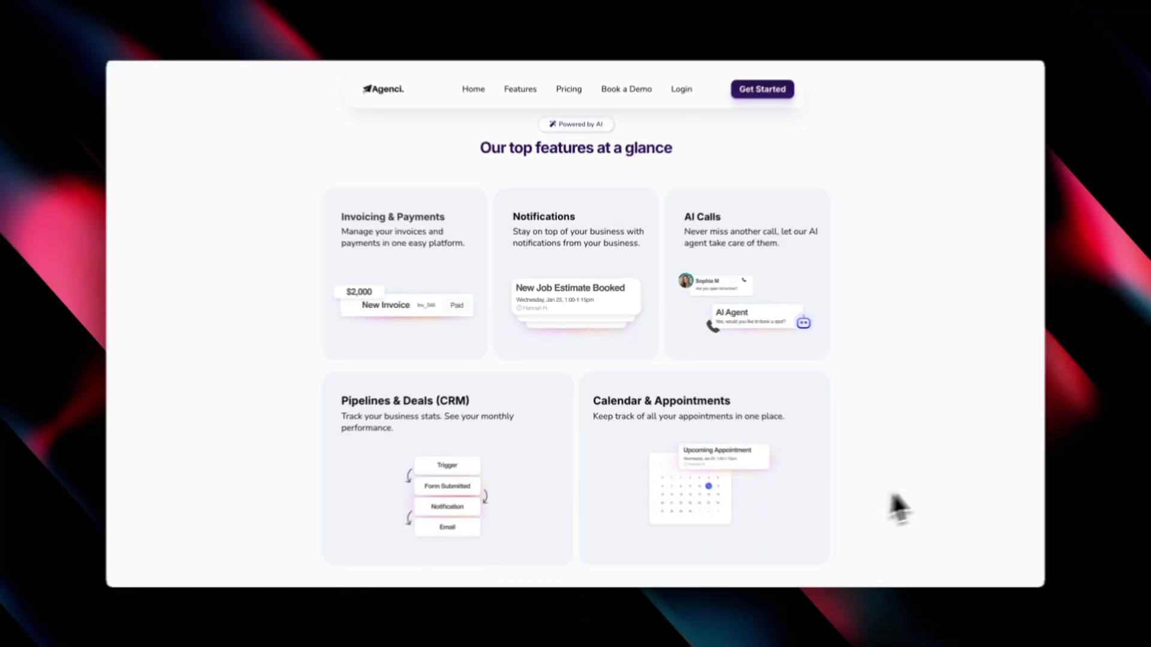
scroll(899, 508, "down", 10)
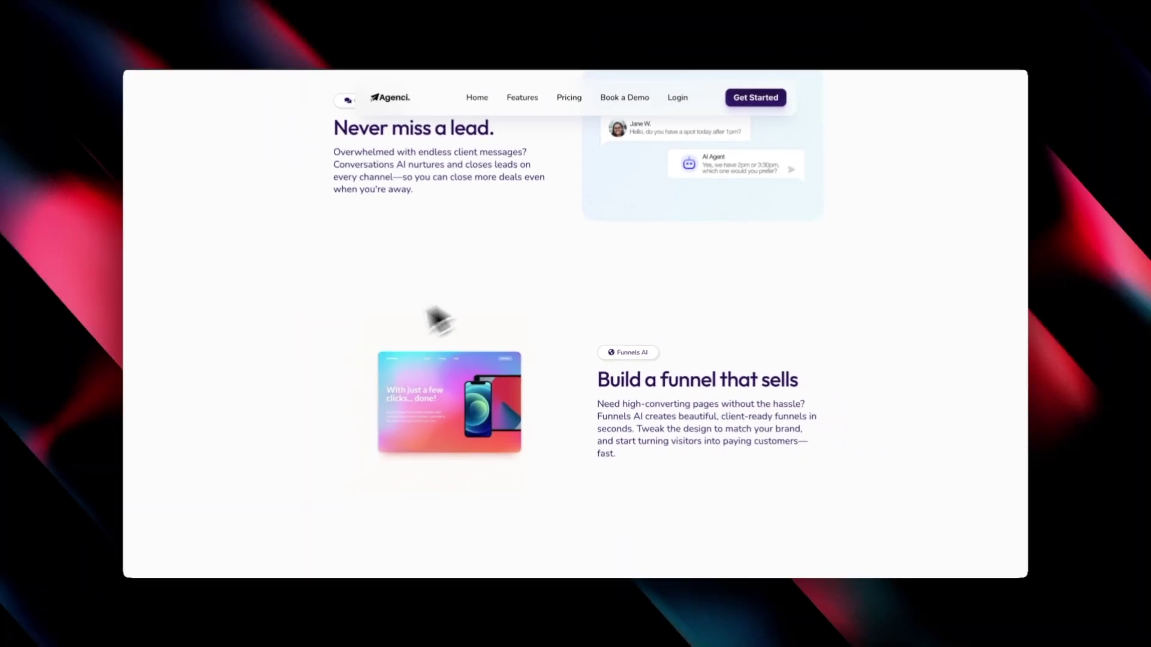
scroll(985, 498, "down", 10)
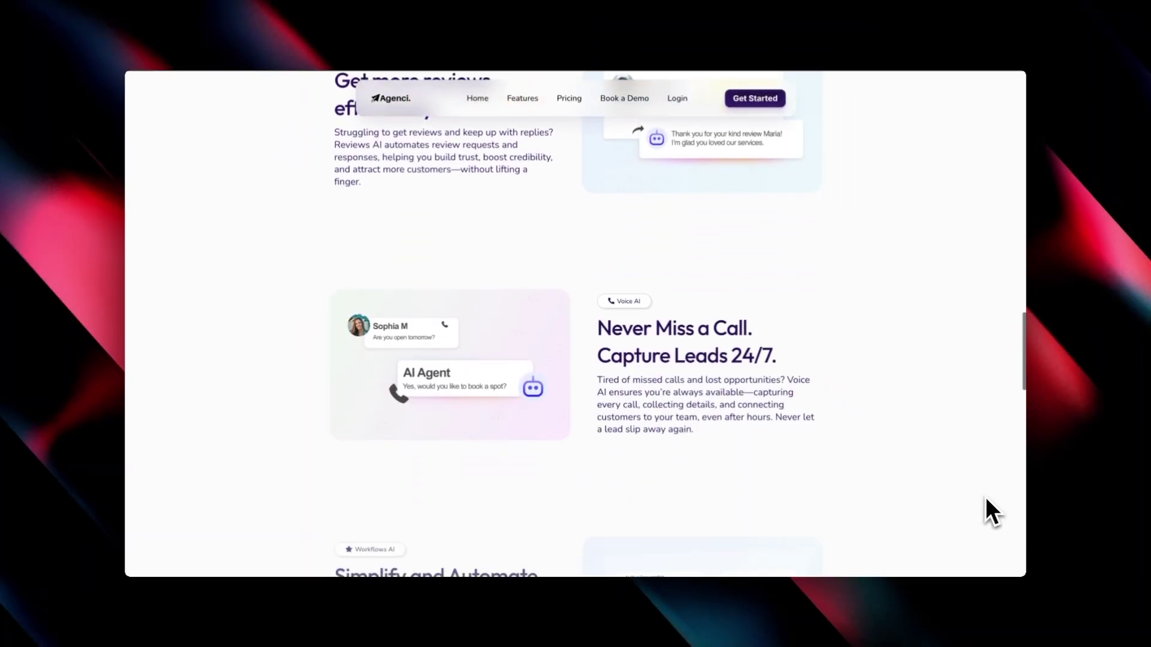
scroll(985, 497, "down", 10)
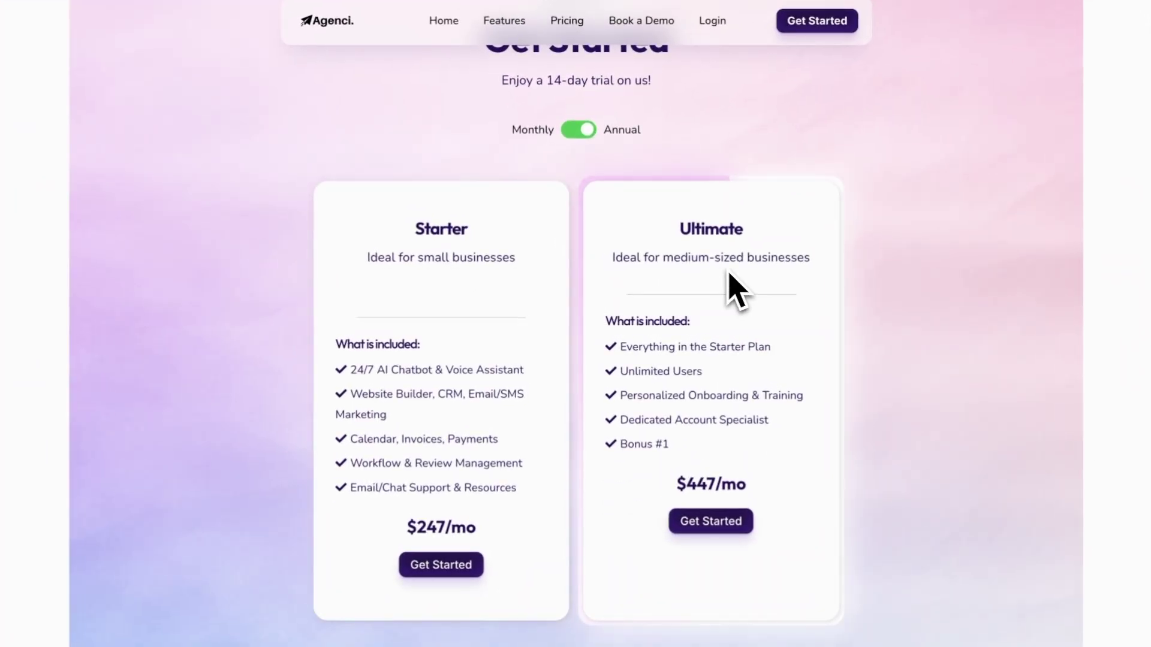
left_click(580, 130)
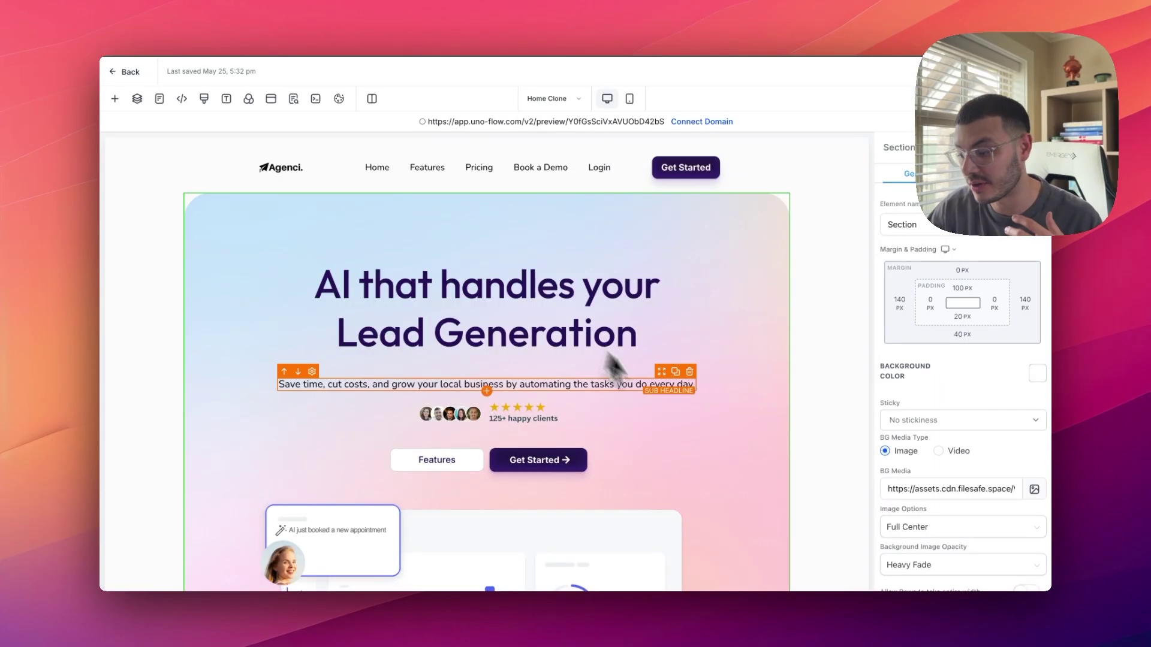
Scroll the Home Clone page canvas down past the logos section
scroll(836, 467, "down", 15)
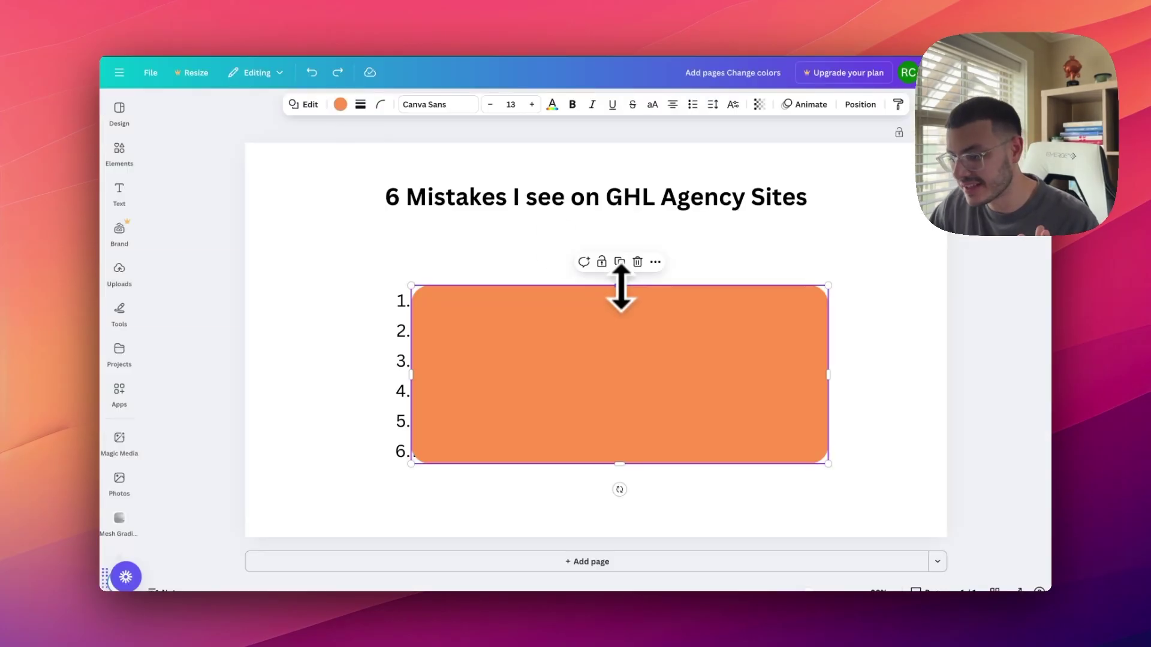
Shrink the orange cover to reveal mistake one, 'Bad First Impression', and deselect it
left_click_drag(621, 288, 620, 321)
left_click(880, 283)
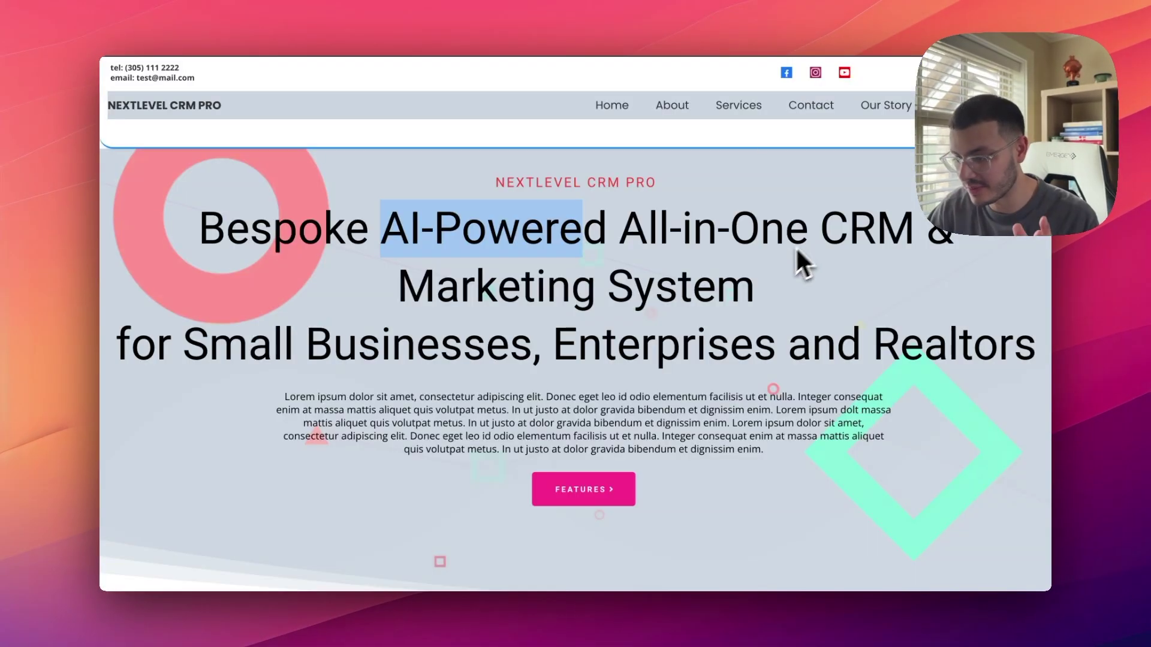
Review the Agenci hero, then view the Zight homepage and the Lindy landing page
left_click(773, 258)
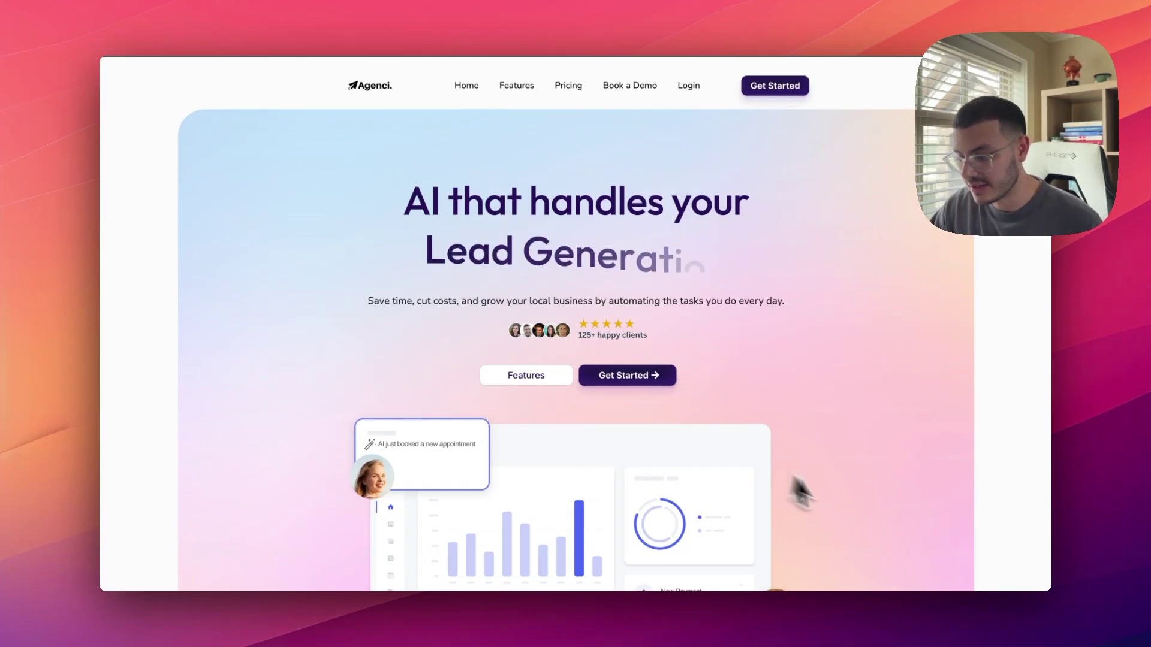
scroll(857, 527, "down", 5)
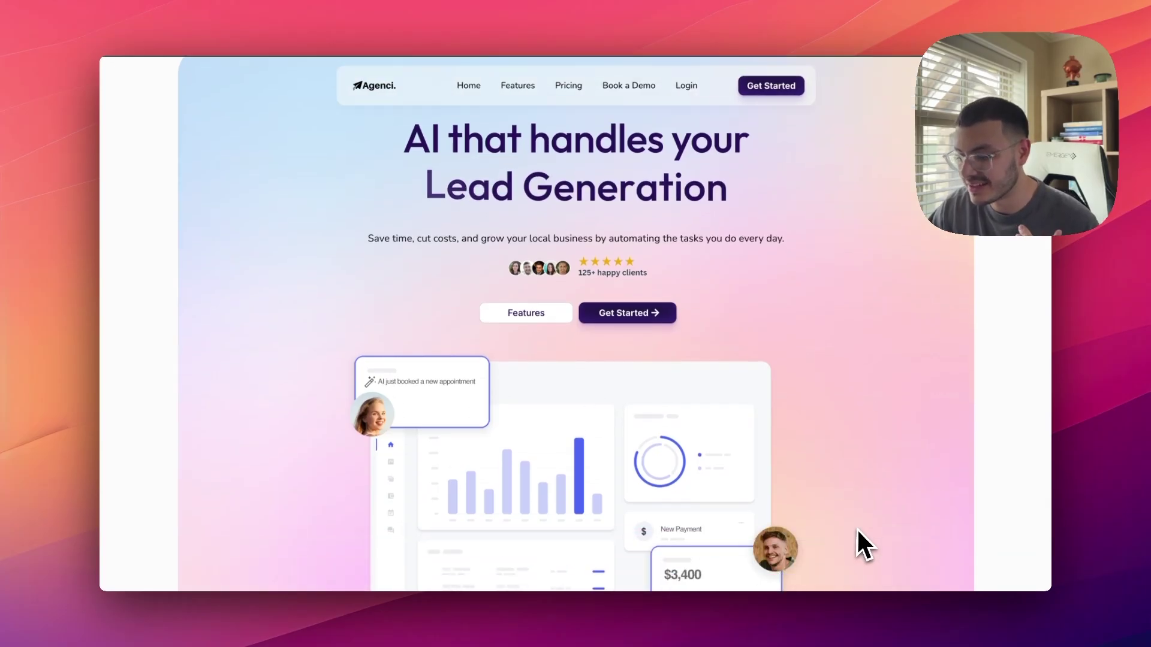
scroll(857, 527, "up", 2)
scroll(857, 527, "up", 3)
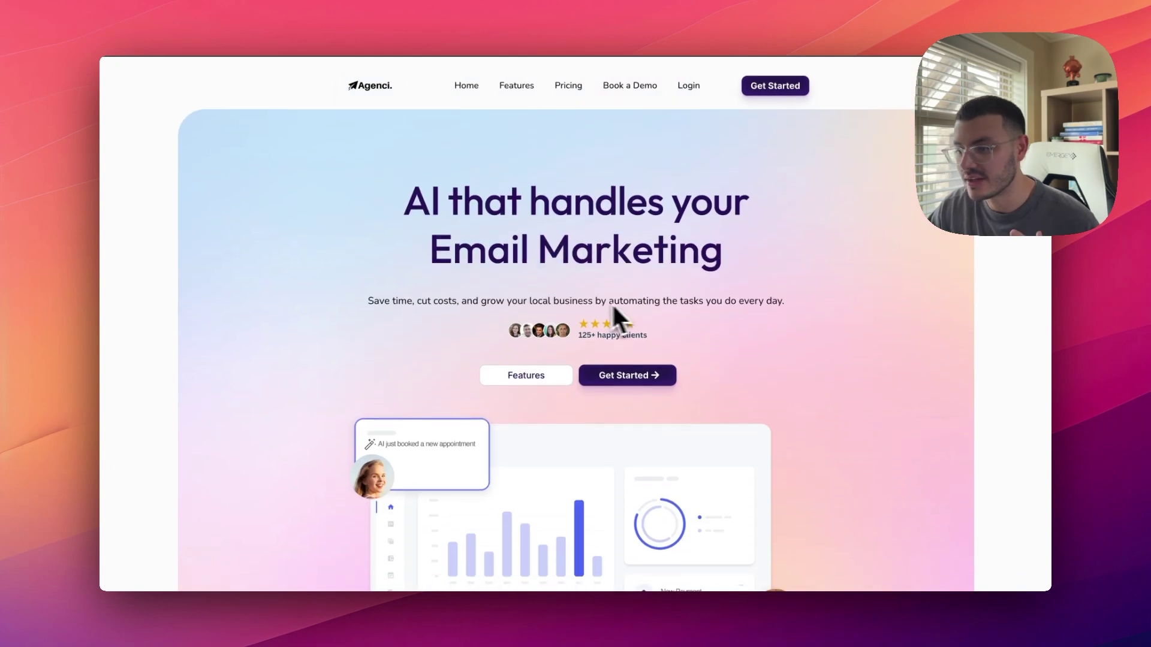
left_click(400, 24)
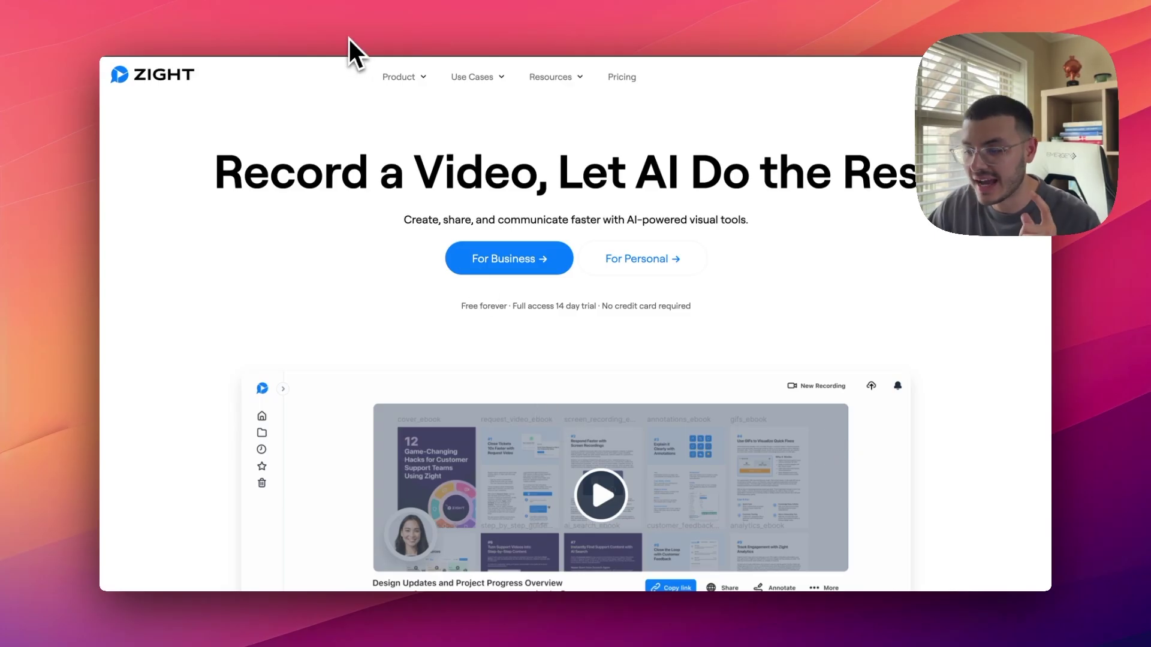
left_click(358, 24)
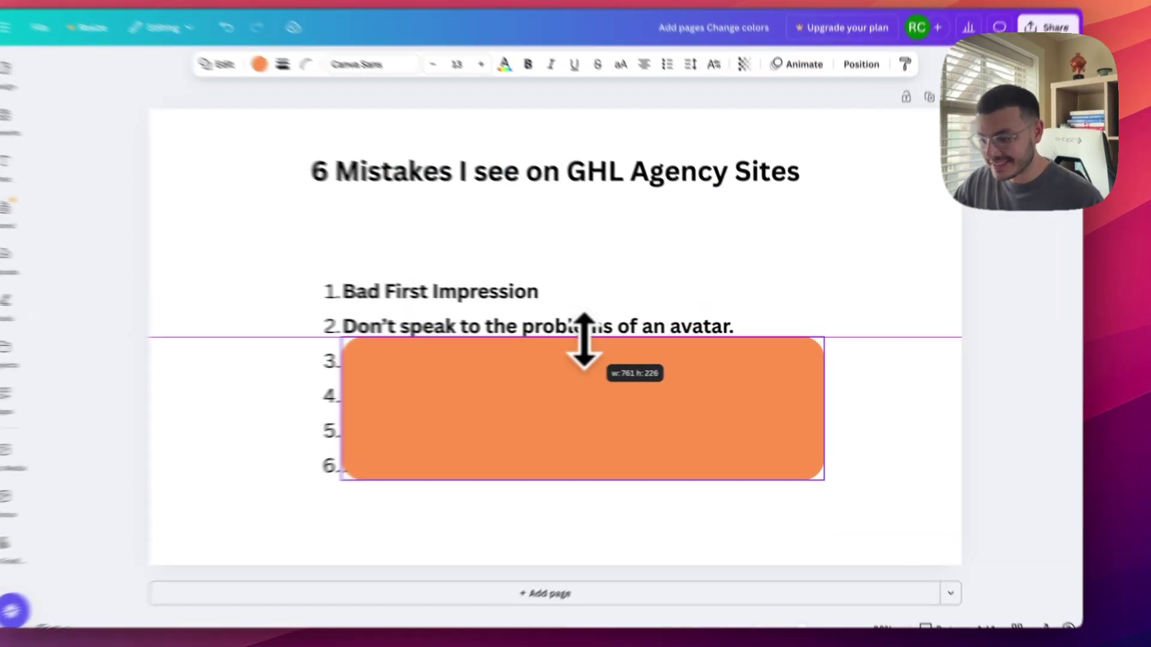
Shrink the orange cover to reveal mistake two, 'Don't speak to the problems of an avatar'
left_click_drag(581, 334, 539, 348)
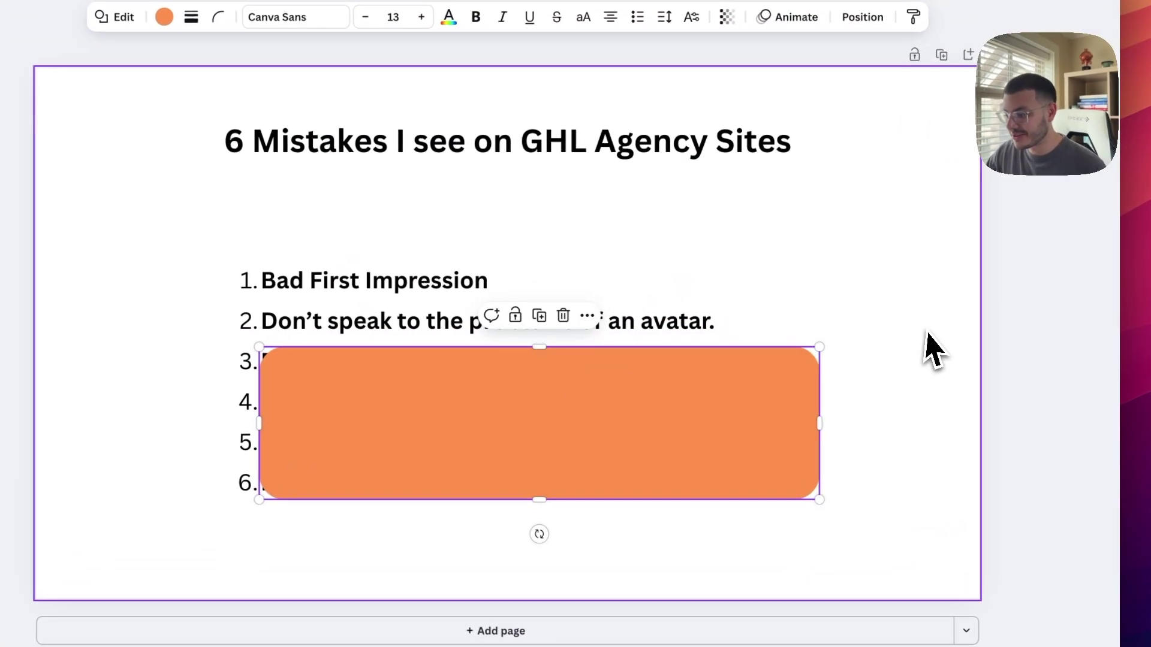
left_click(927, 338)
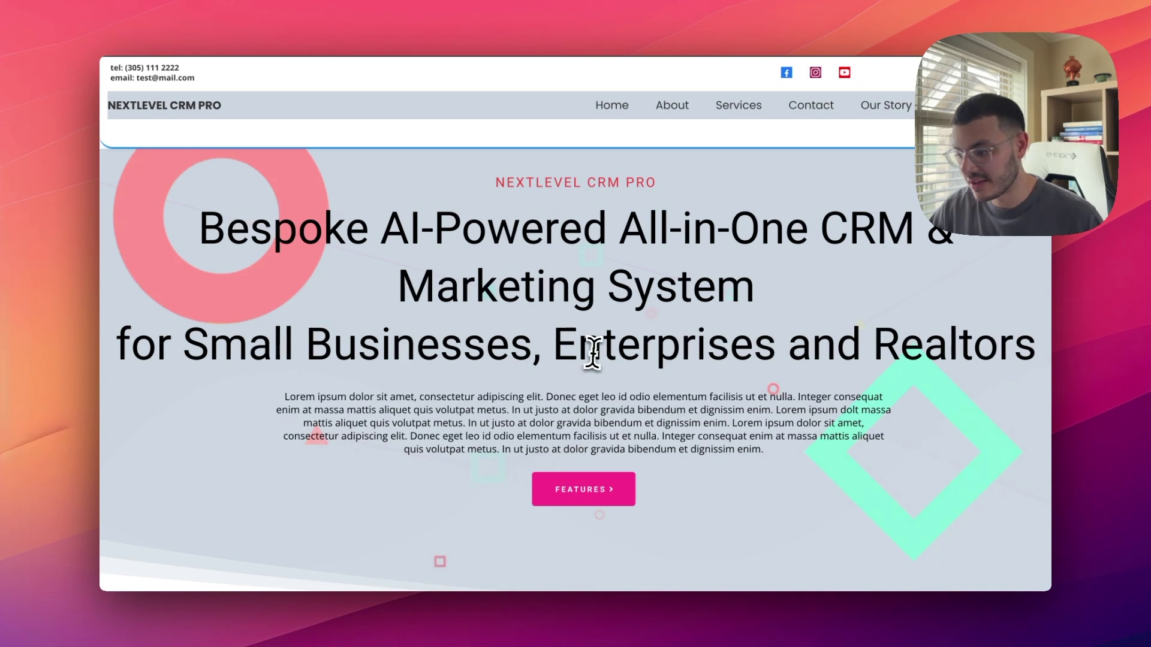
Highlight 'Enterprises' and 'Realtors' on the NextLevel hero, then 'local business' in Agenci's subtitle
left_click_drag(592, 353, 727, 349)
left_click(734, 353)
left_click_drag(878, 351, 971, 346)
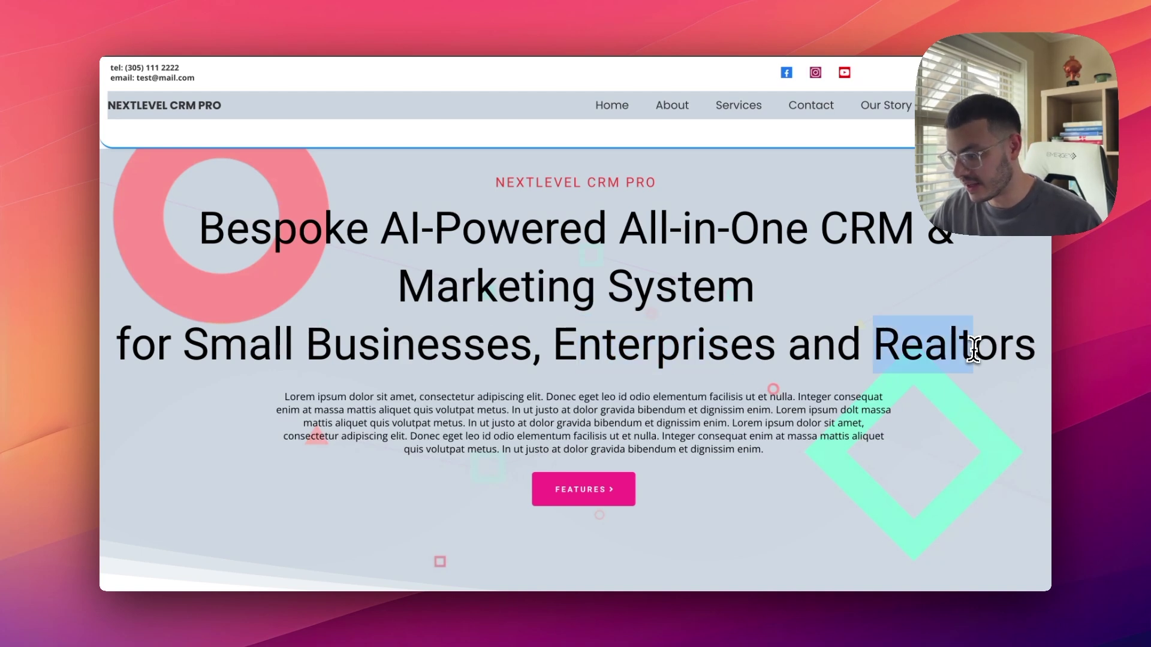
left_click(980, 399)
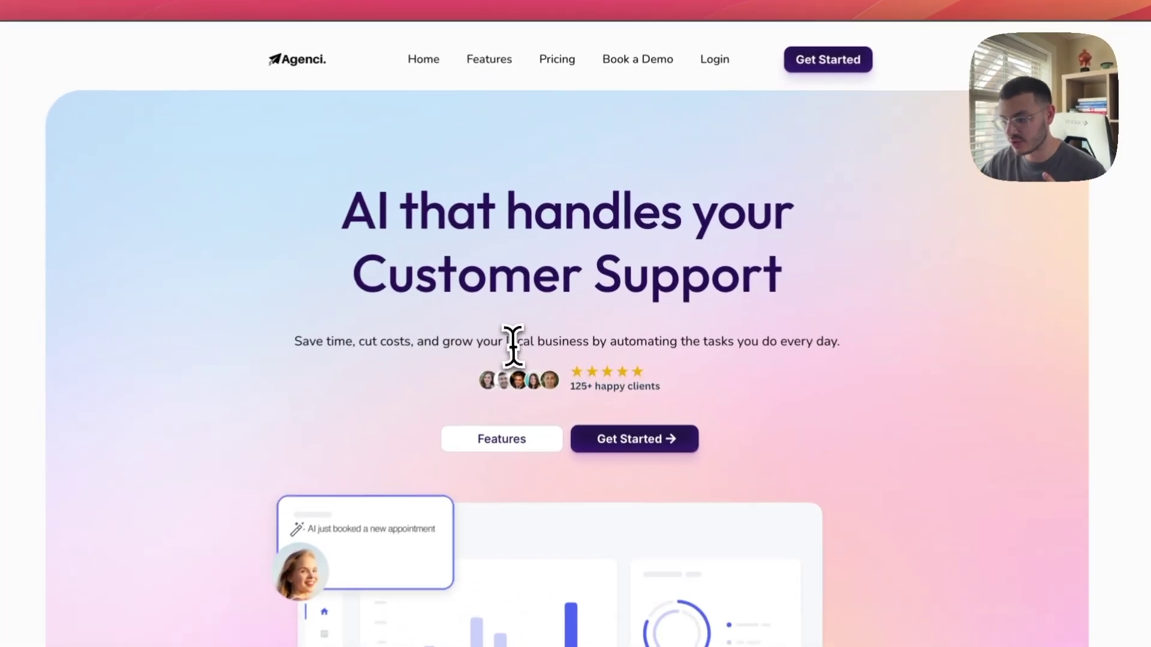
left_click_drag(509, 347, 577, 344)
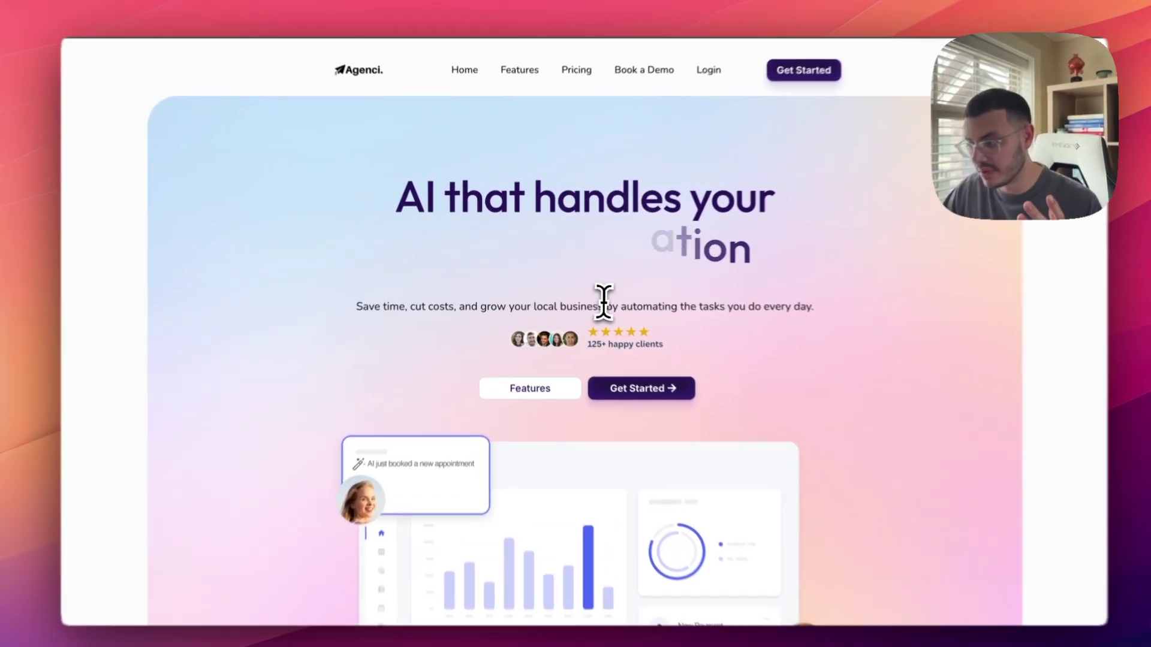
Scroll the Agenci page to the problems list and highlight words in the first two problems
scroll(925, 432, "down", 3)
scroll(925, 433, "down", 10)
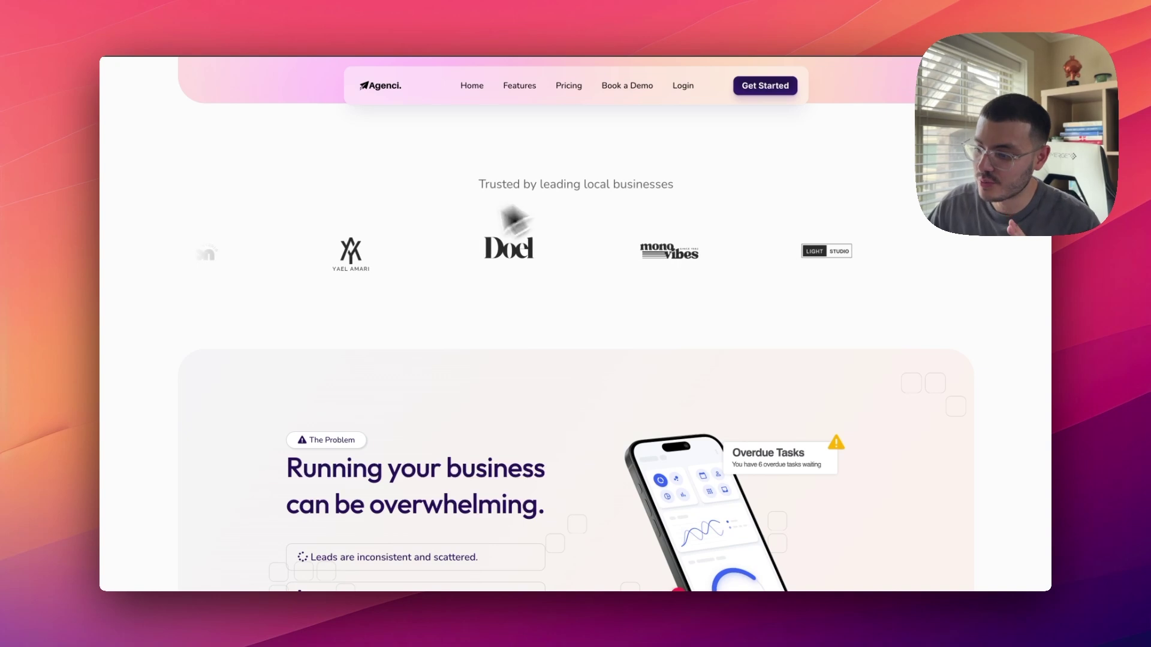
scroll(797, 401, "down", 3)
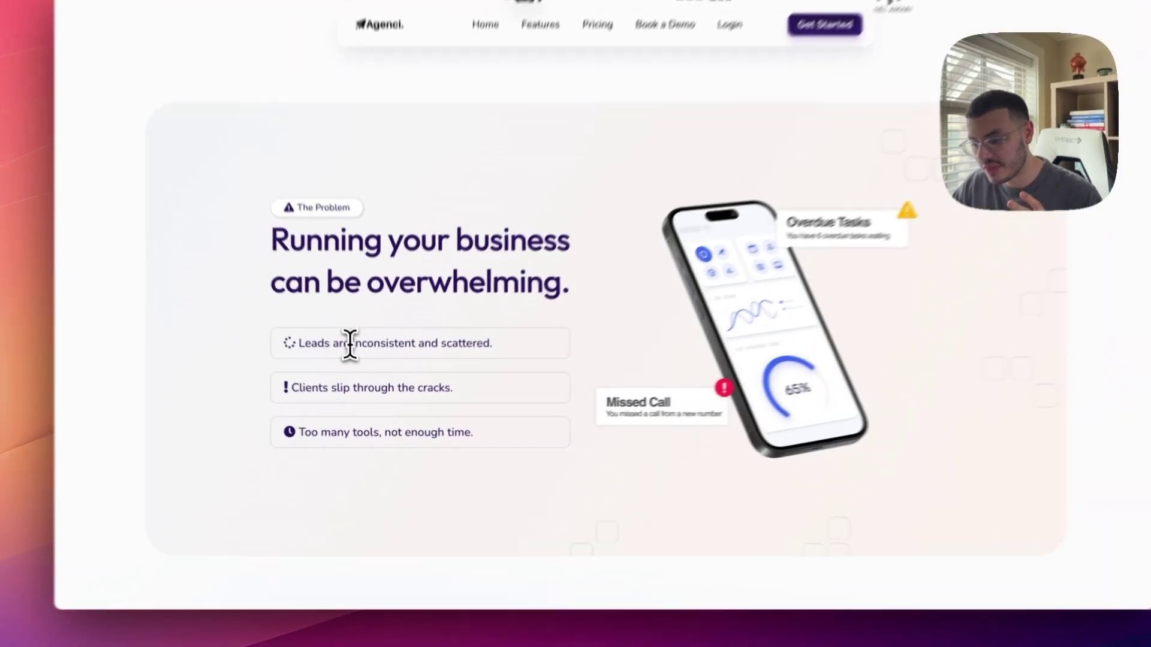
double_click(346, 361)
double_click(368, 400)
left_click(354, 427)
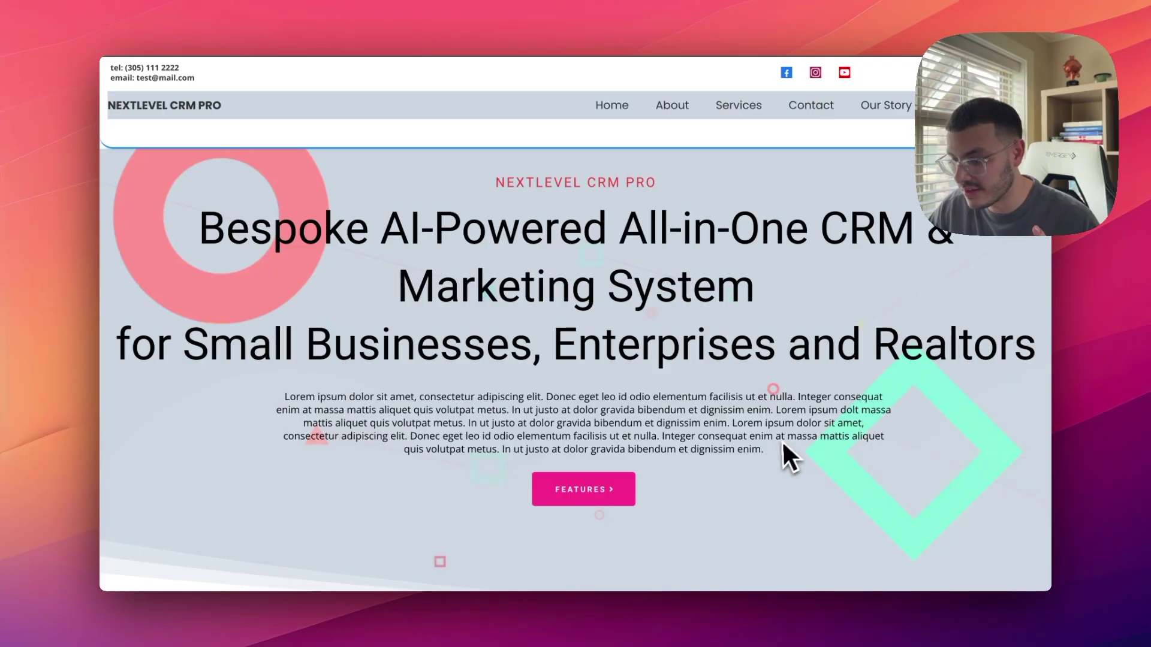
scroll(783, 443, "down", 15)
scroll(779, 445, "up", 2)
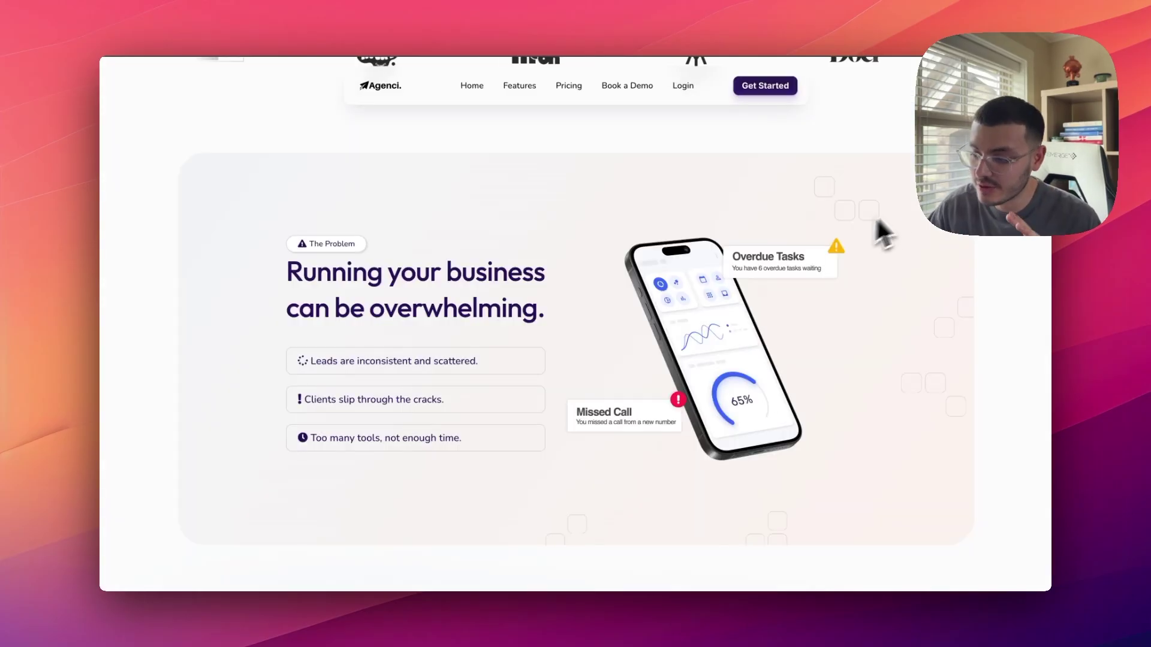
Highlight the 'Meet Agenci AI.' heading, then scroll on to the 'AI working 24/7' chatbot section
scroll(663, 296, "down", 5)
scroll(664, 313, "down", 3)
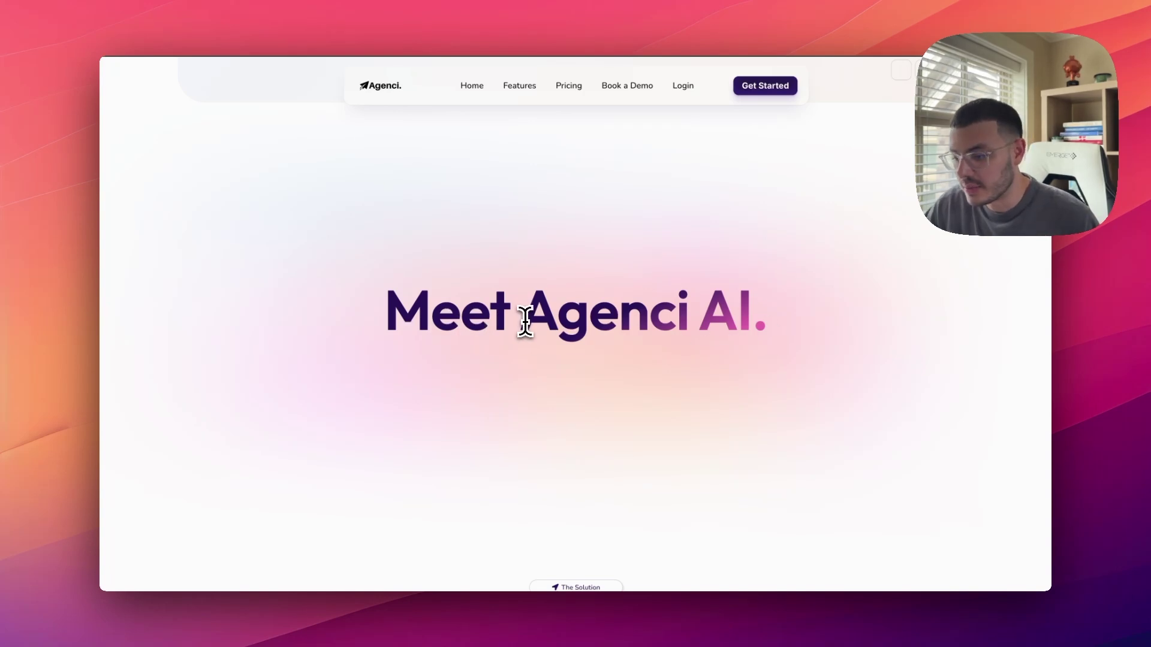
left_click_drag(524, 318, 668, 323)
left_click(716, 344)
scroll(780, 415, "down", 1)
scroll(781, 416, "down", 5)
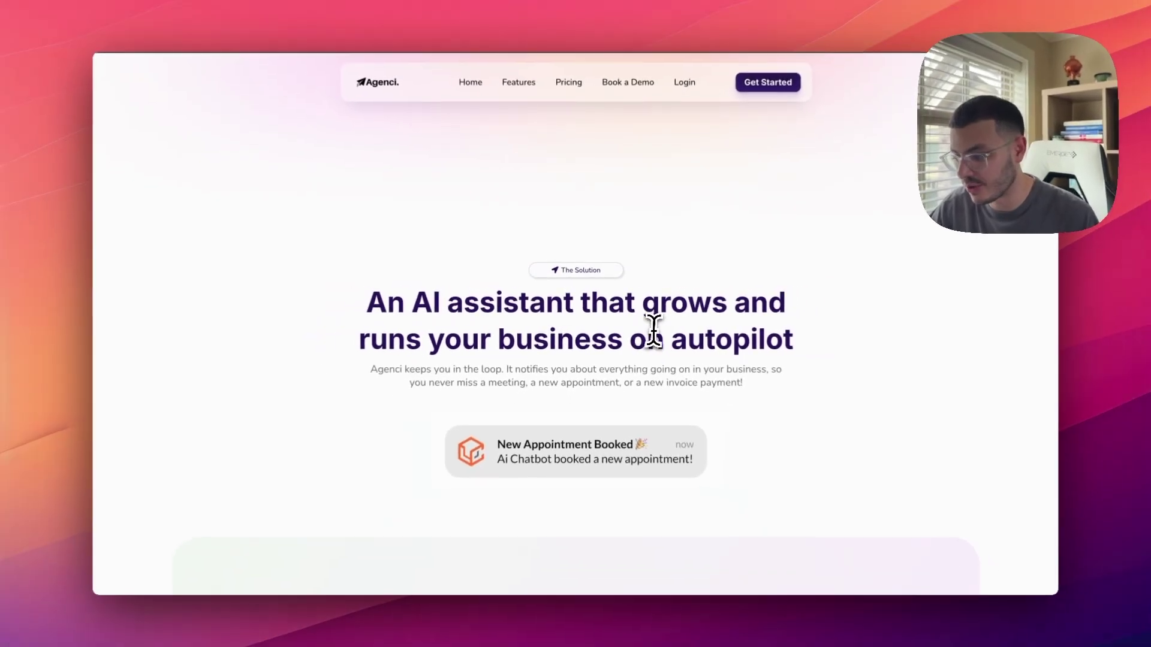
scroll(811, 329, "down", 1)
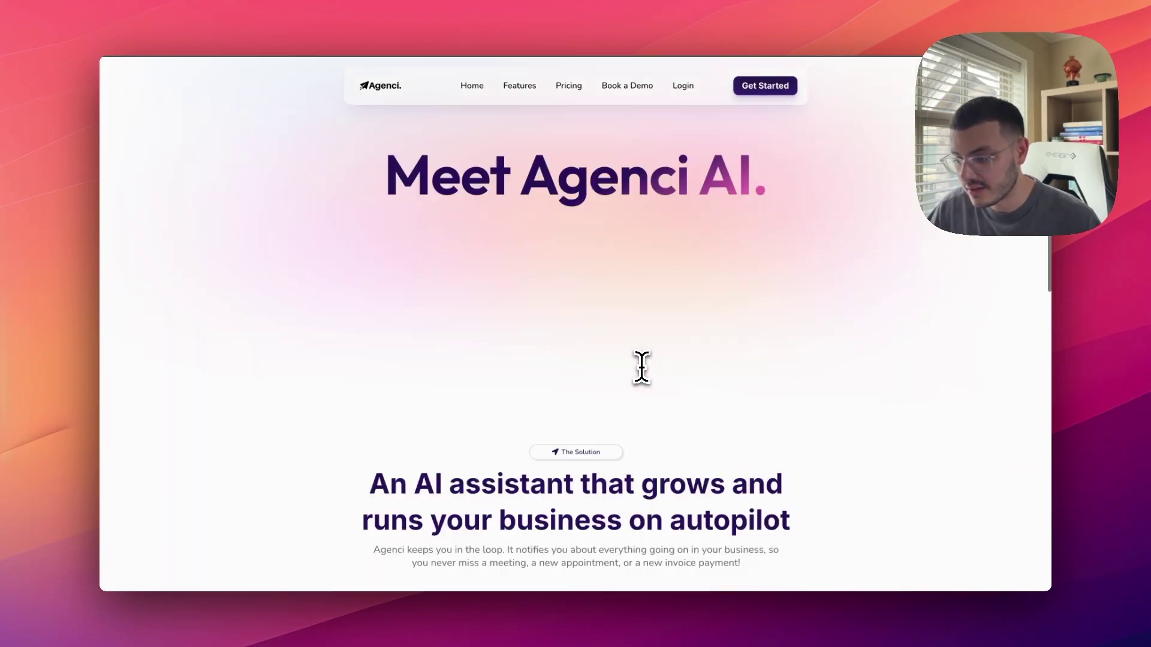
scroll(640, 368, "down", 5)
scroll(642, 368, "down", 1)
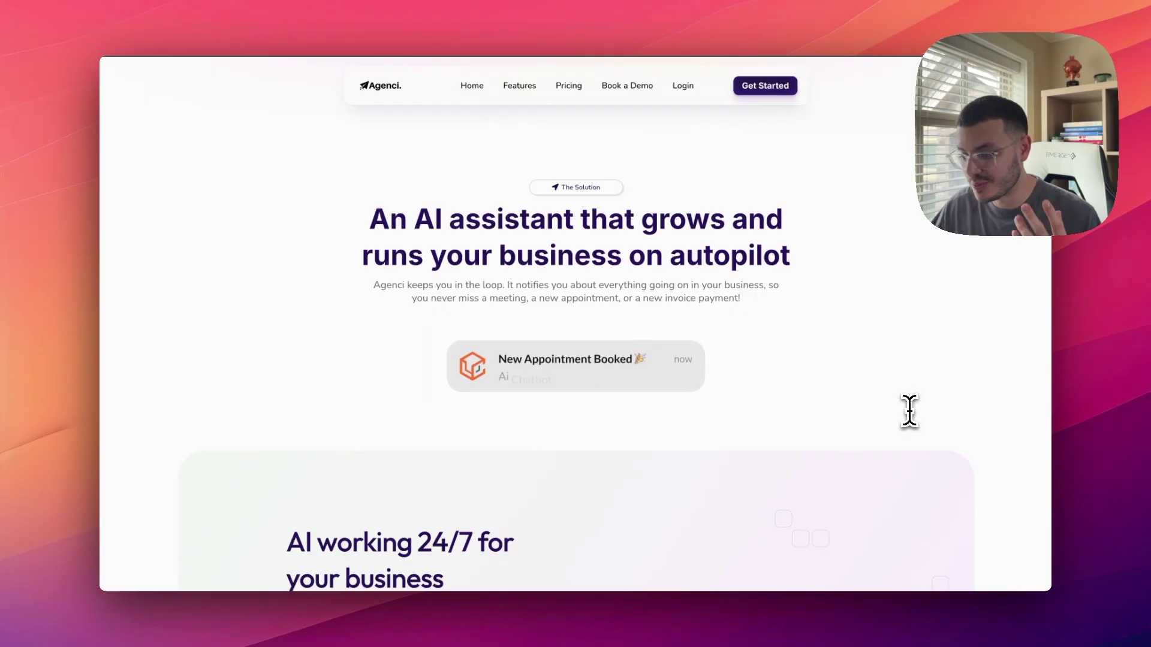
scroll(963, 352, "up", 2)
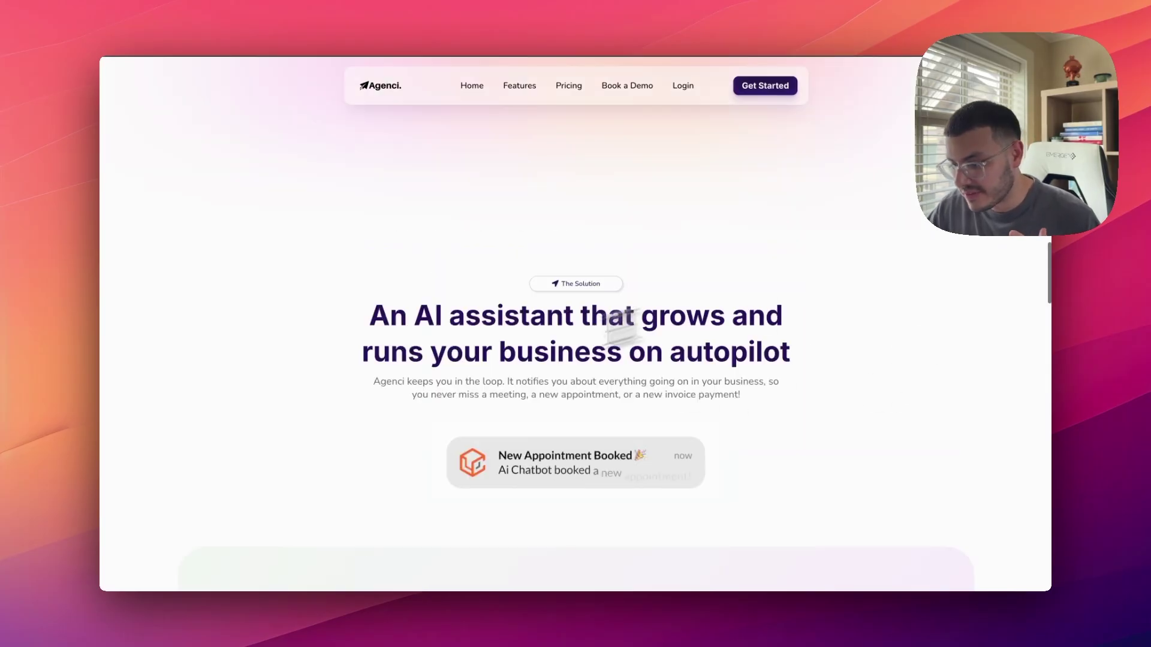
scroll(742, 468, "down", 7)
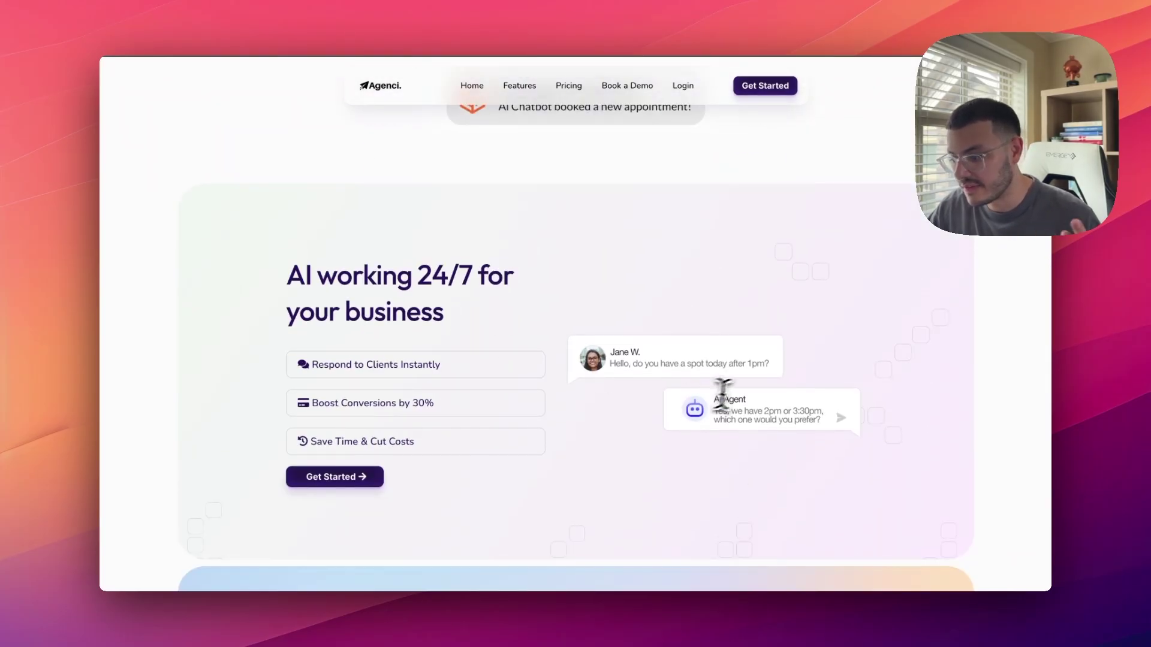
scroll(742, 391, "down", 2)
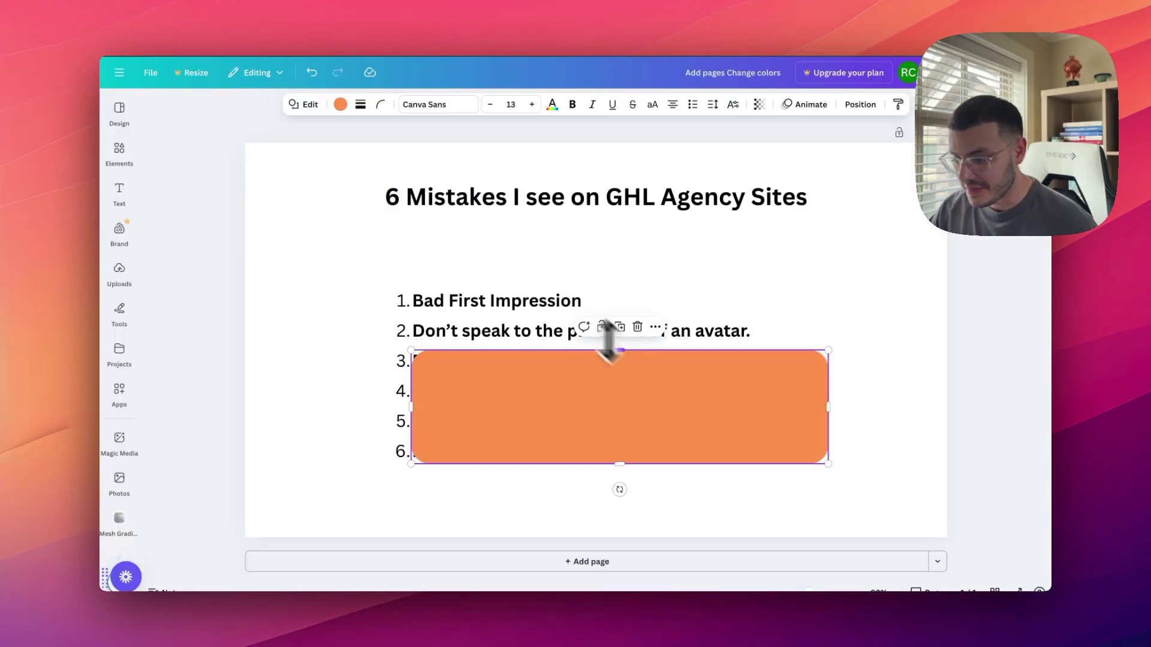
Shrink the orange block to reveal mistake three, leaving only items 4–6 covered
left_click_drag(610, 343, 619, 376)
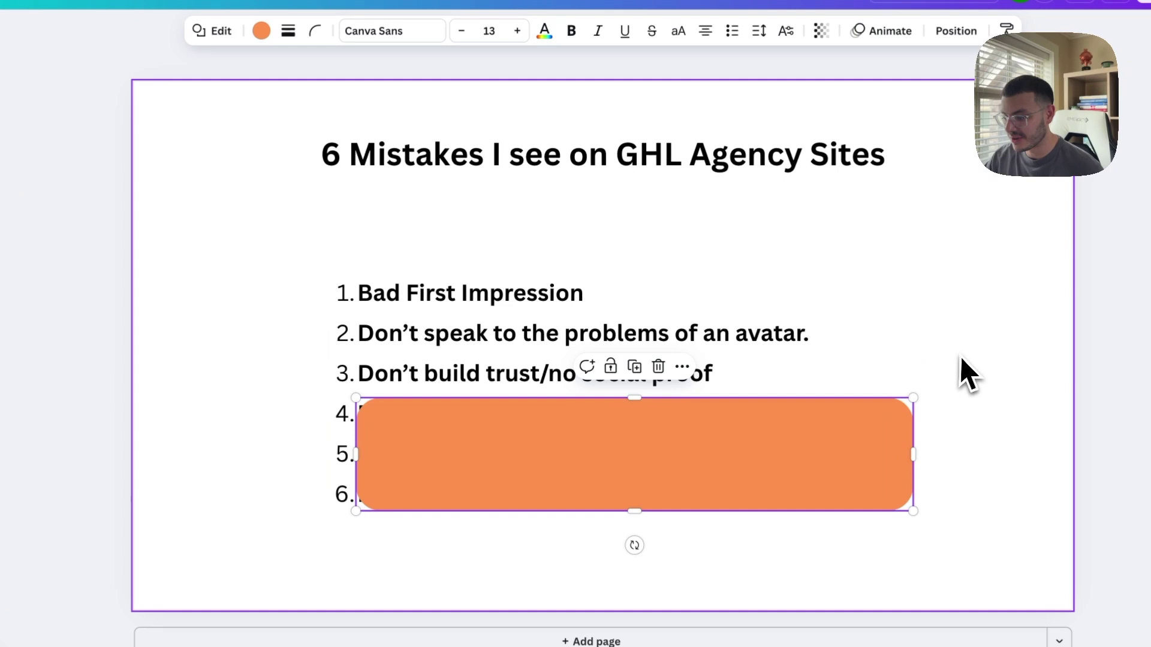
left_click(918, 367)
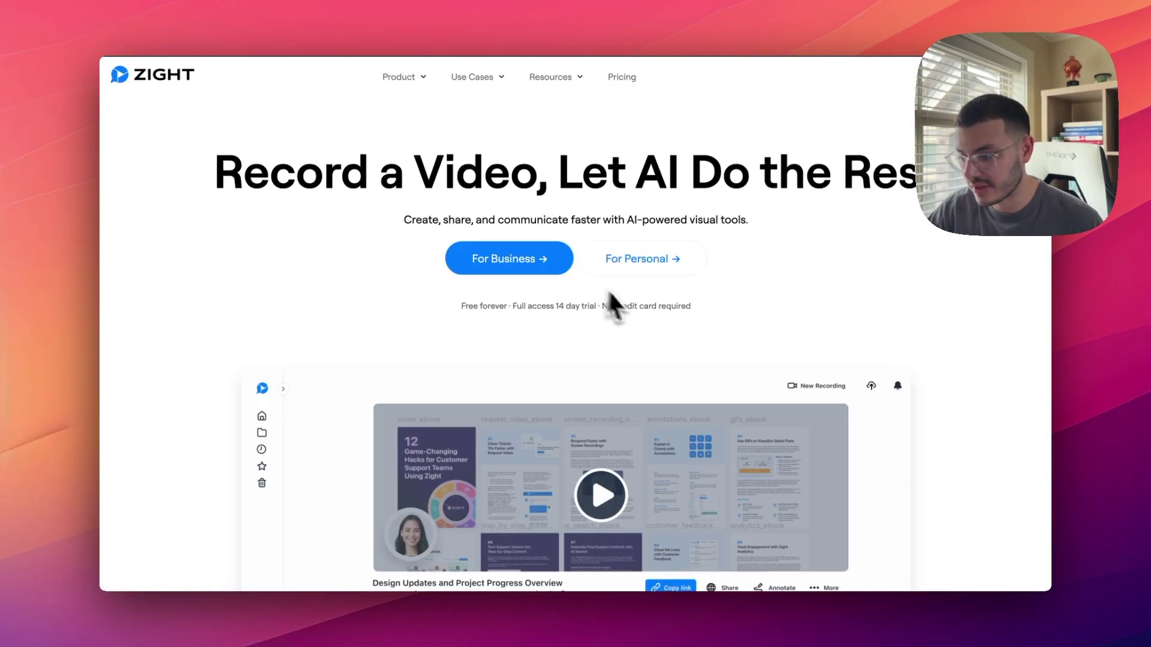
Scroll through the Zight and AirOps pages and highlight 'local businesses' in Agenci's trusted-by line
scroll(687, 372, "down", 10)
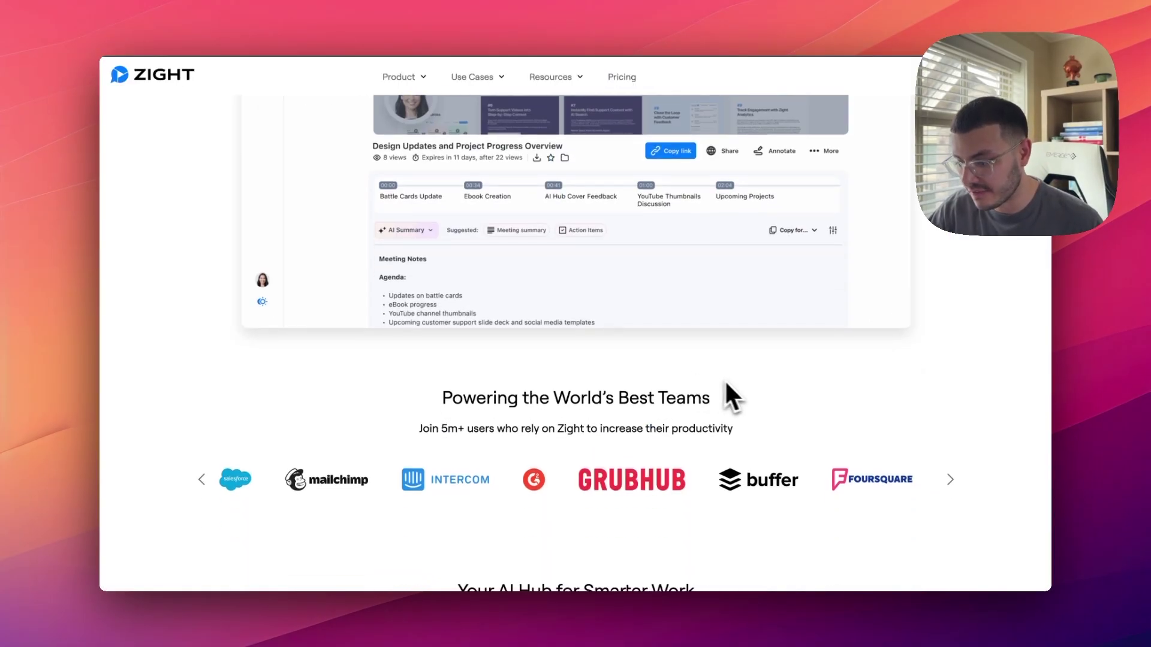
scroll(724, 379, "down", 3)
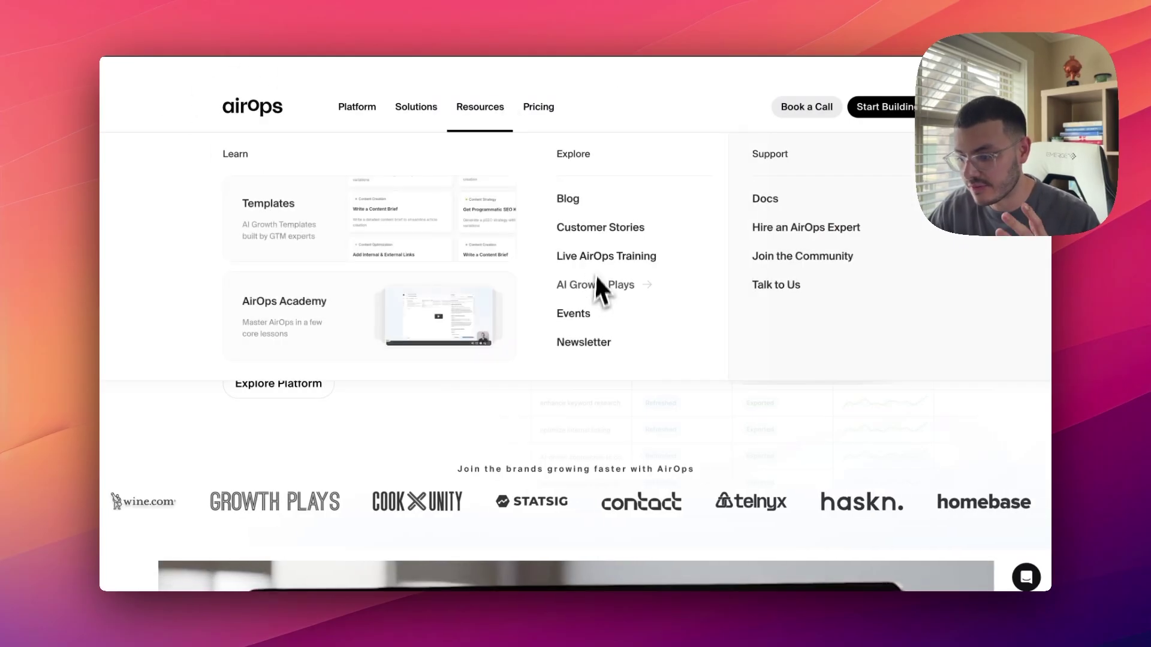
scroll(587, 356, "down", 3)
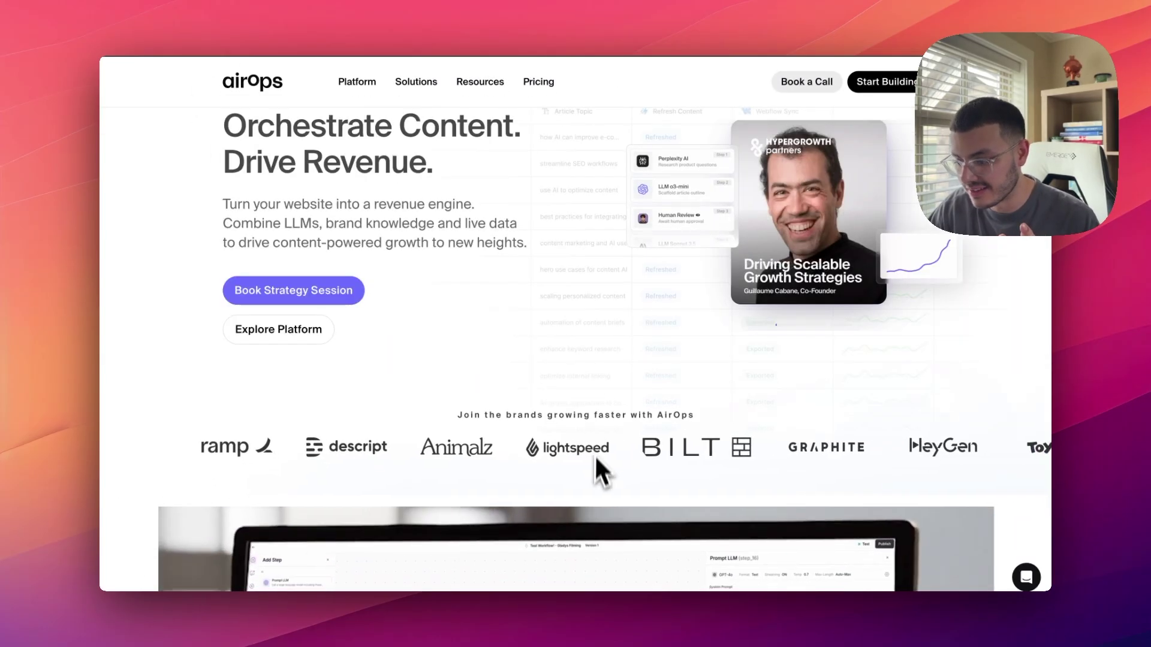
scroll(595, 461, "down", 1)
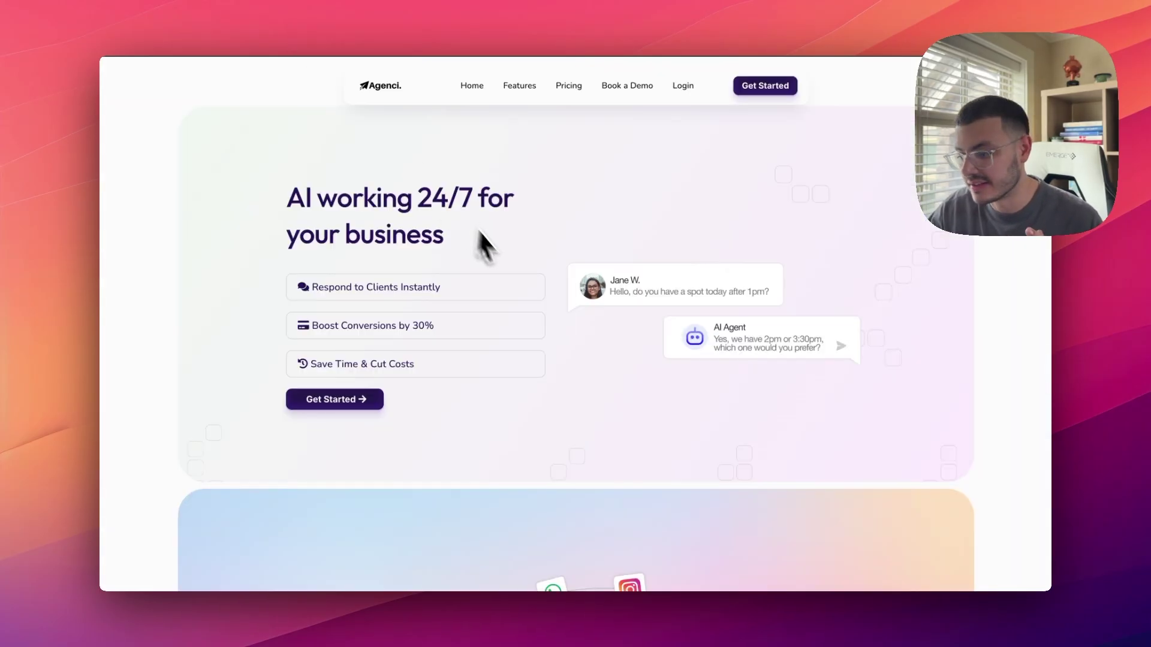
scroll(489, 255, "down", 5)
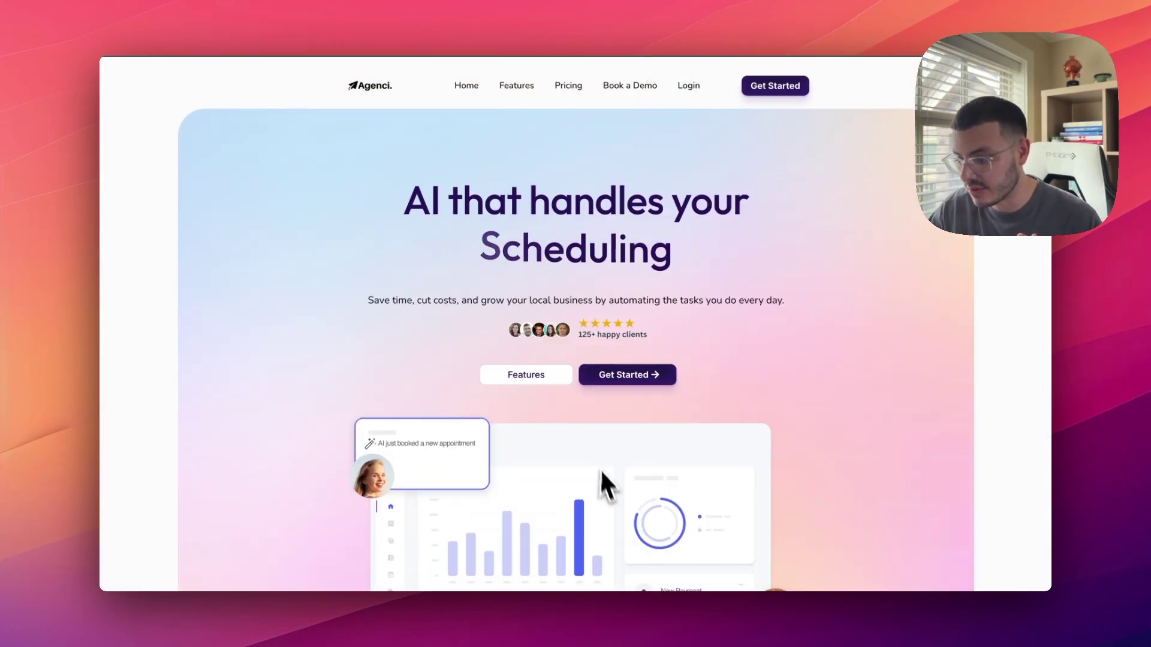
scroll(603, 480, "down", 10)
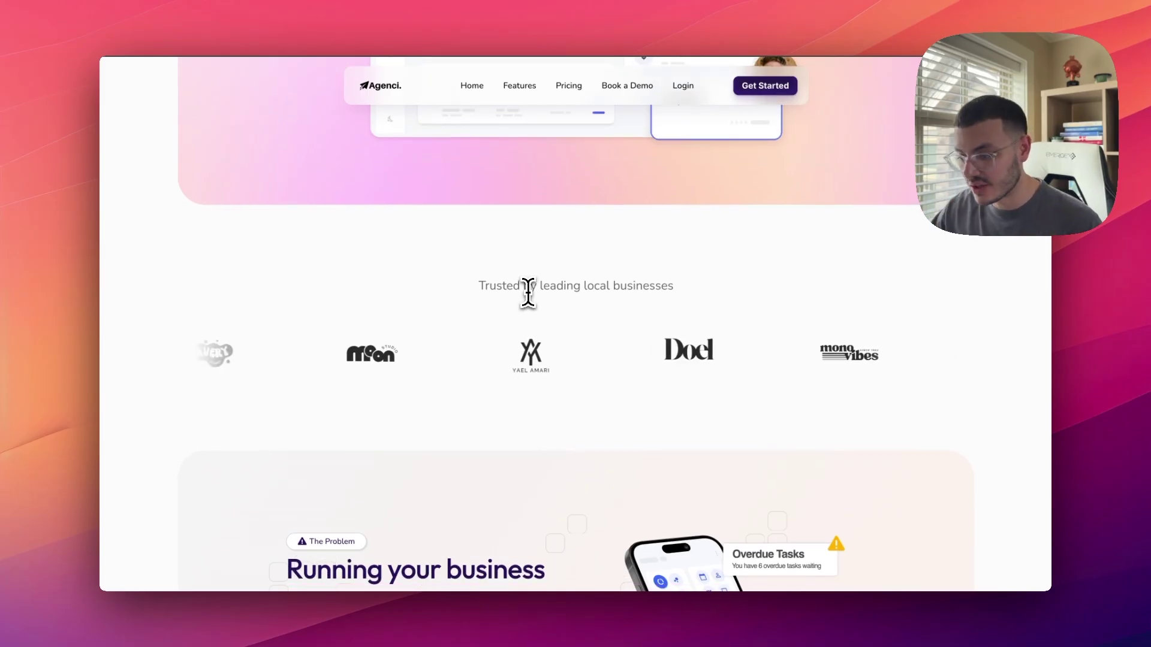
left_click_drag(586, 288, 668, 288)
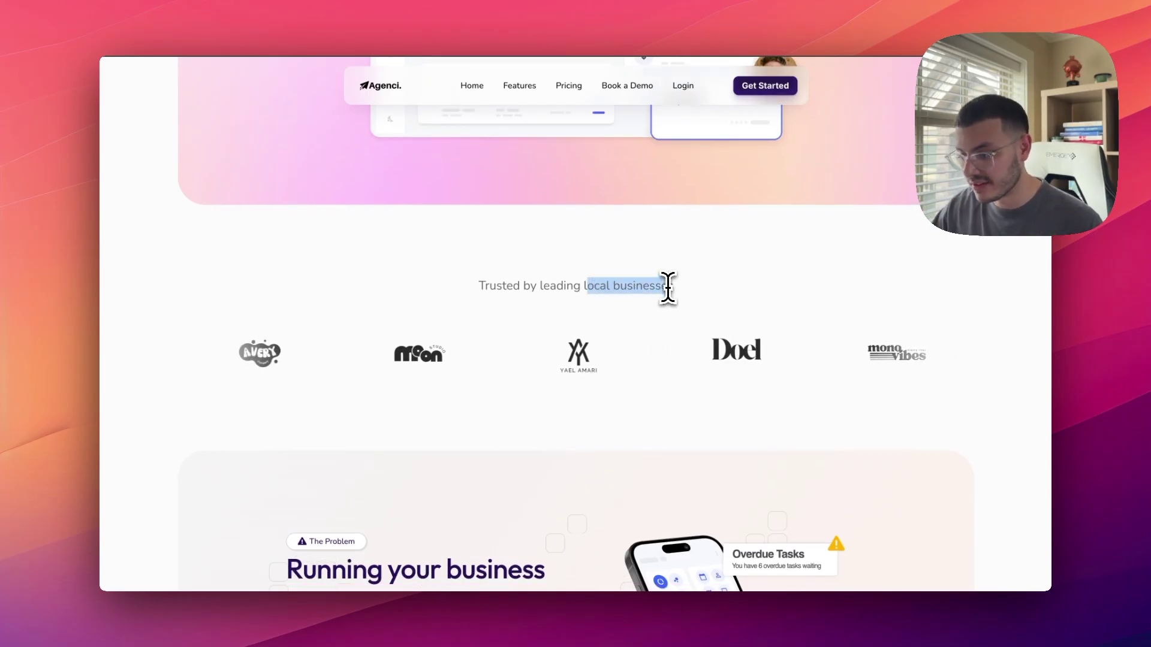
left_click(669, 286)
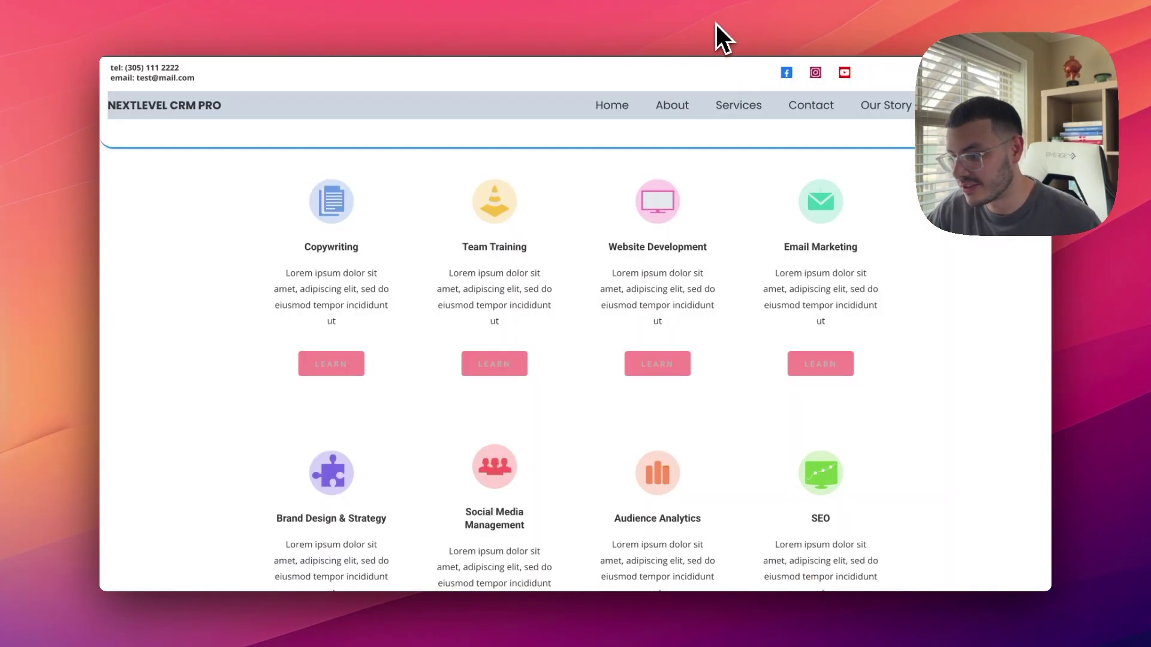
Scroll the CRM template back to its hero, then scroll Agenci to its 'Don't take it from us' reviews
scroll(733, 344, "up", 15)
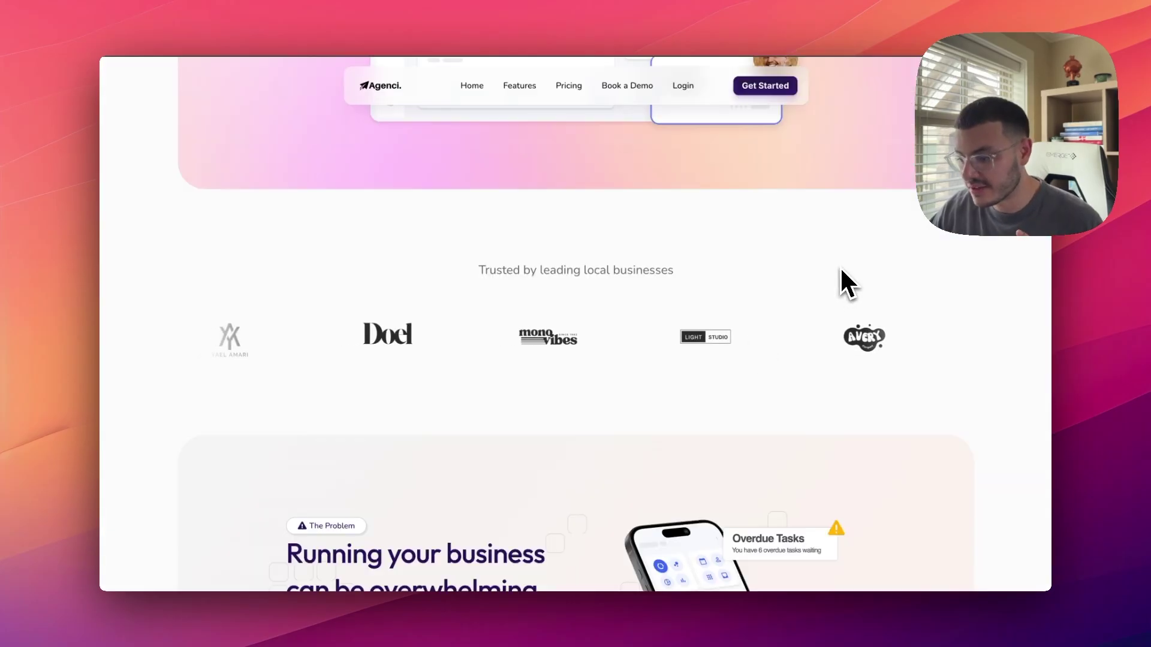
scroll(779, 282, "down", 10)
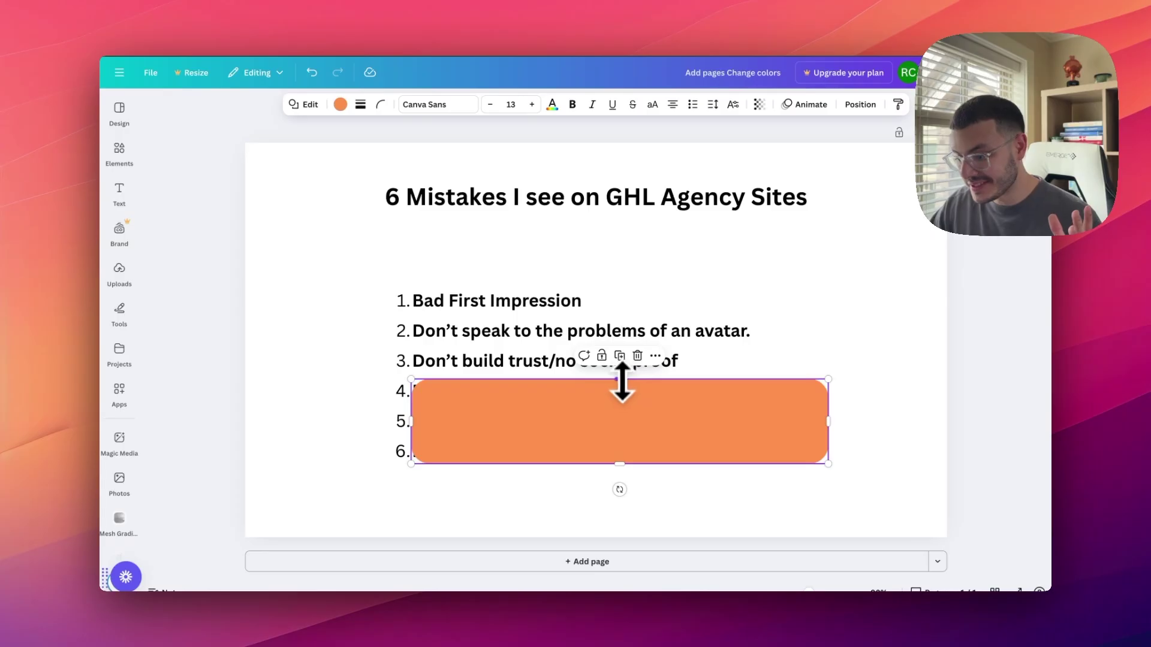
Uncover mistake 4 on the Canva slide, then highlight the CRM Pro hero text and scroll its services
left_click_drag(619, 380, 622, 414)
left_click(890, 404)
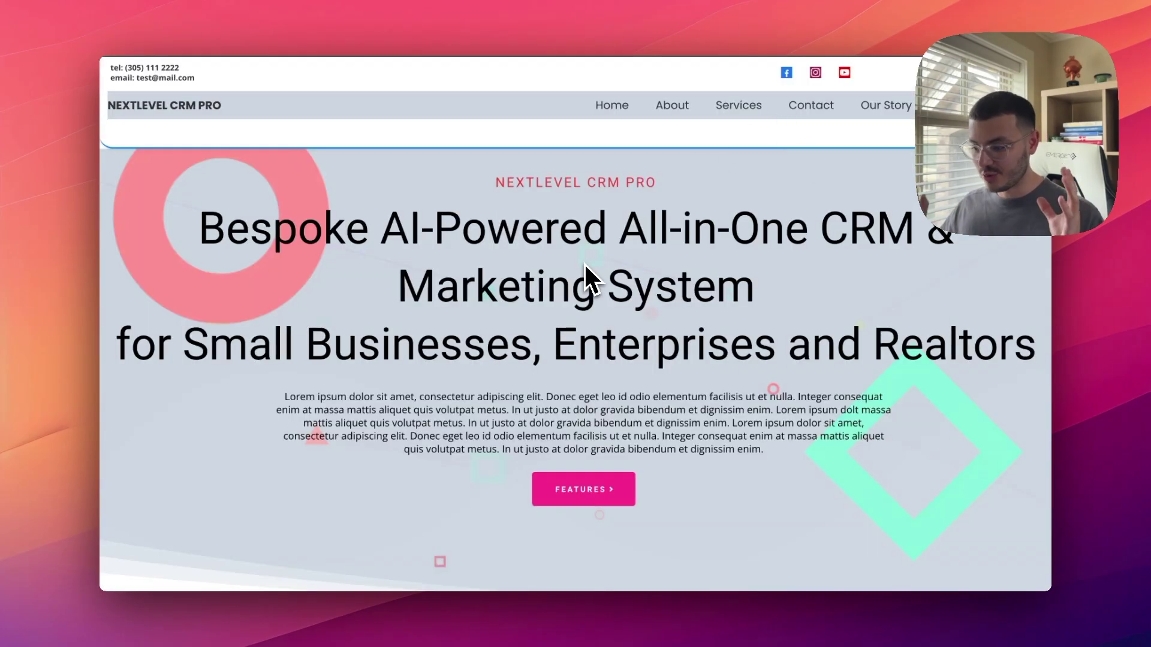
left_click_drag(575, 256, 680, 447)
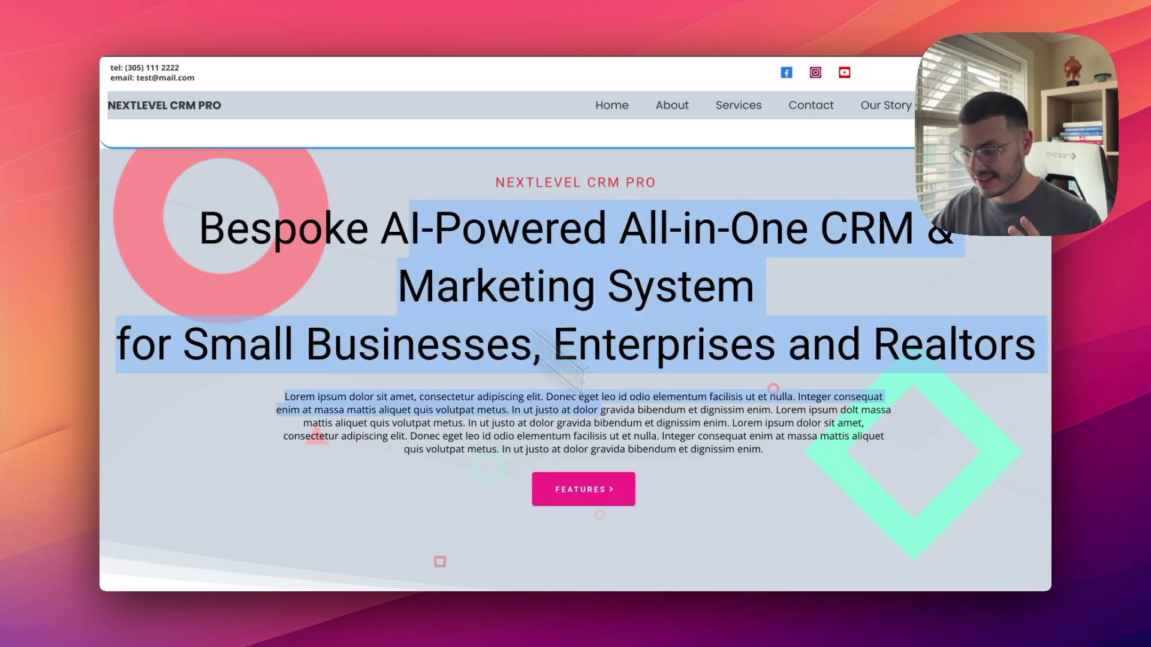
left_click(681, 455)
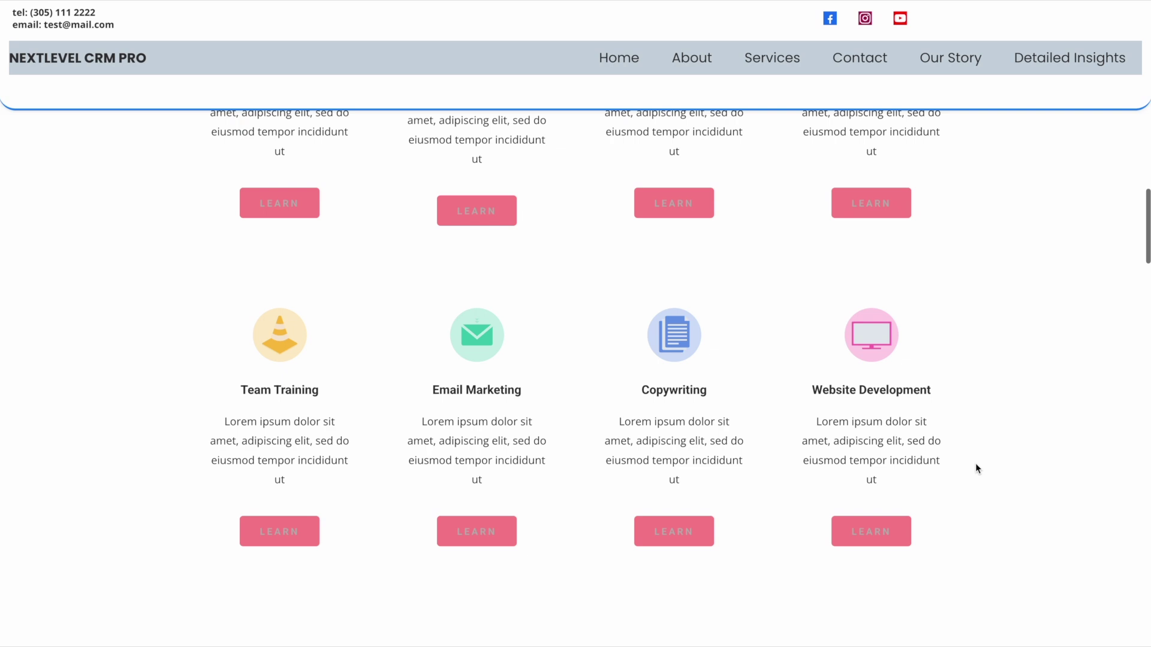
scroll(977, 468, "down", 3)
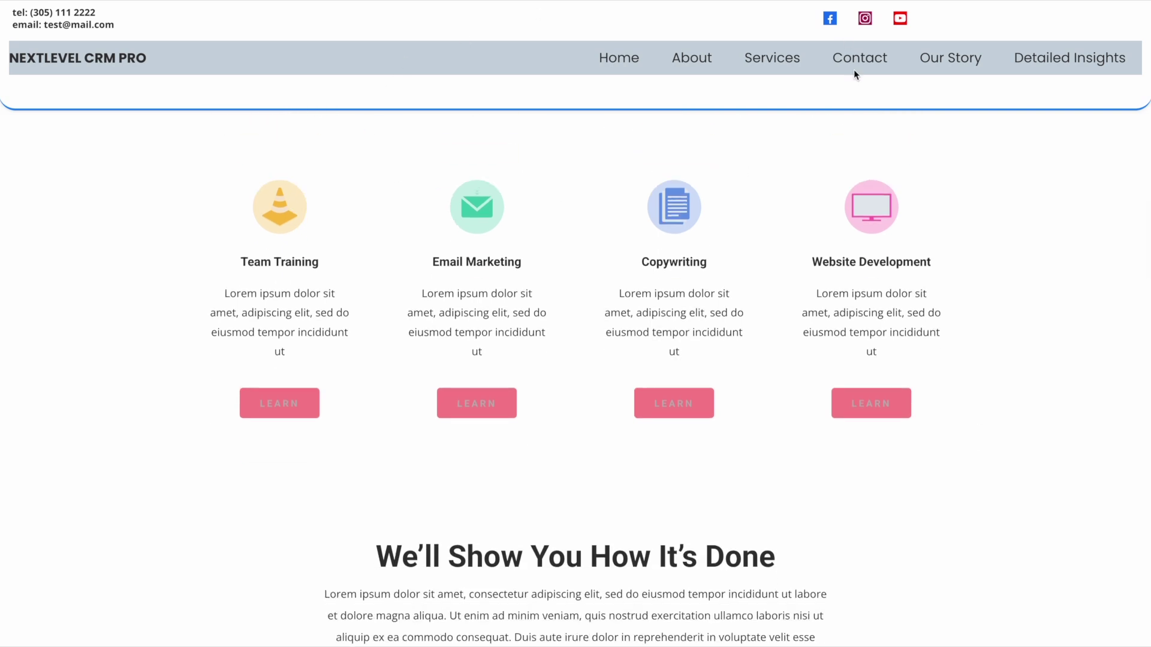
scroll(1081, 328, "up", 7)
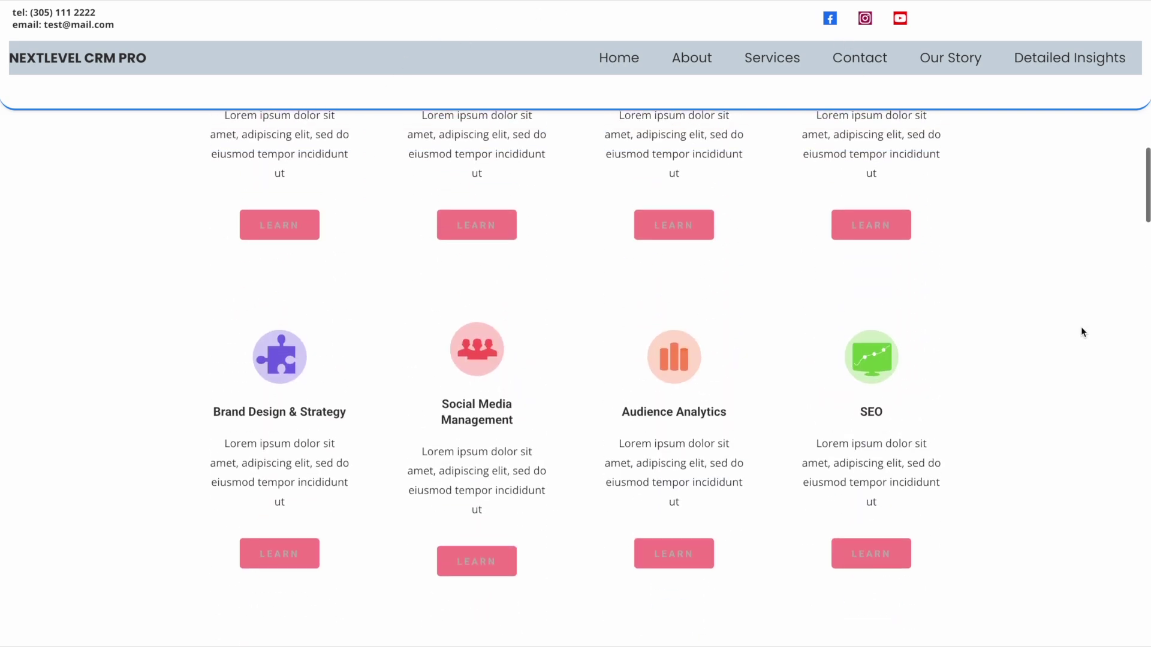
scroll(1081, 328, "down", 3)
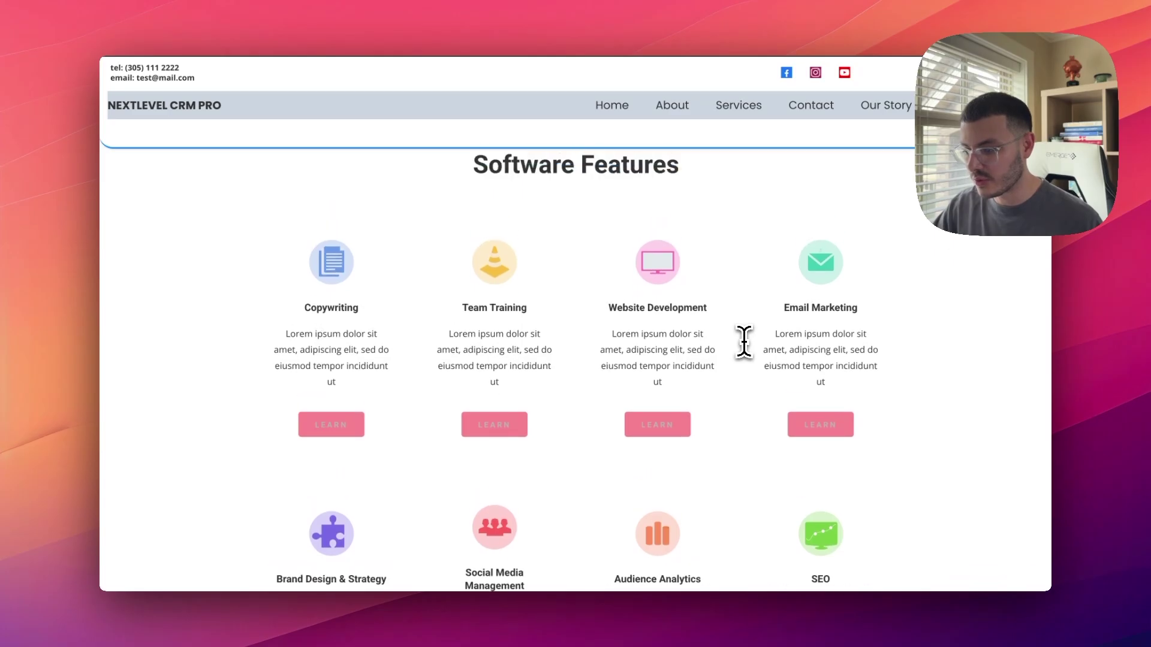
scroll(556, 392, "down", 3)
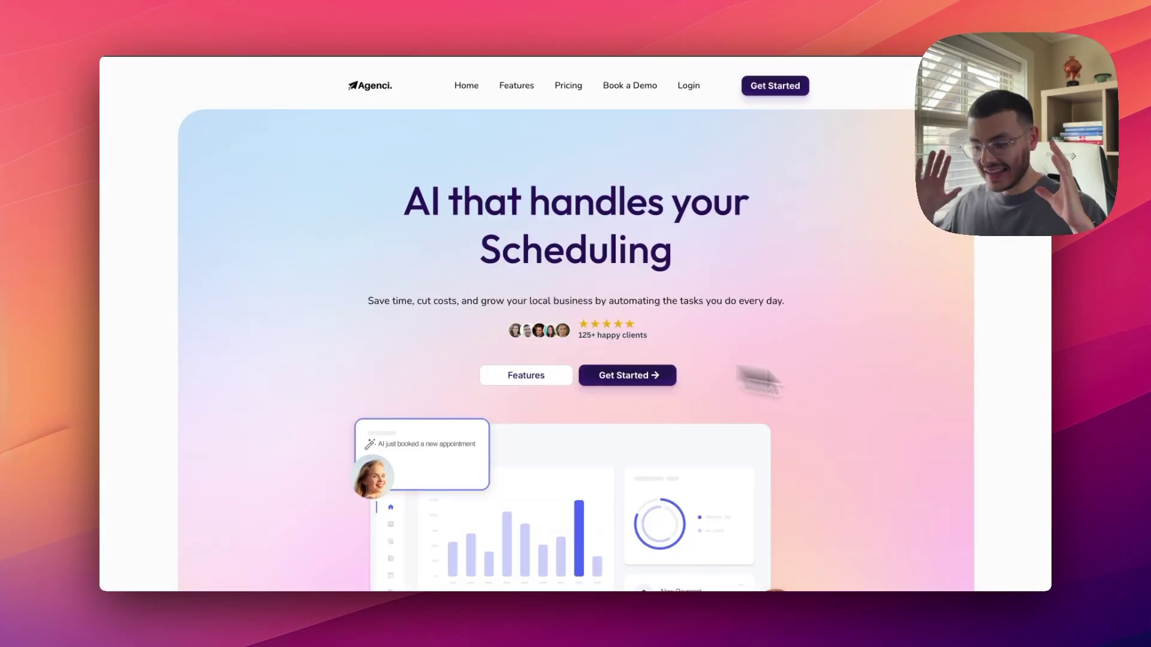
Scroll the Agenci preview through its logos, integrations and feature cards
scroll(992, 408, "down", 10)
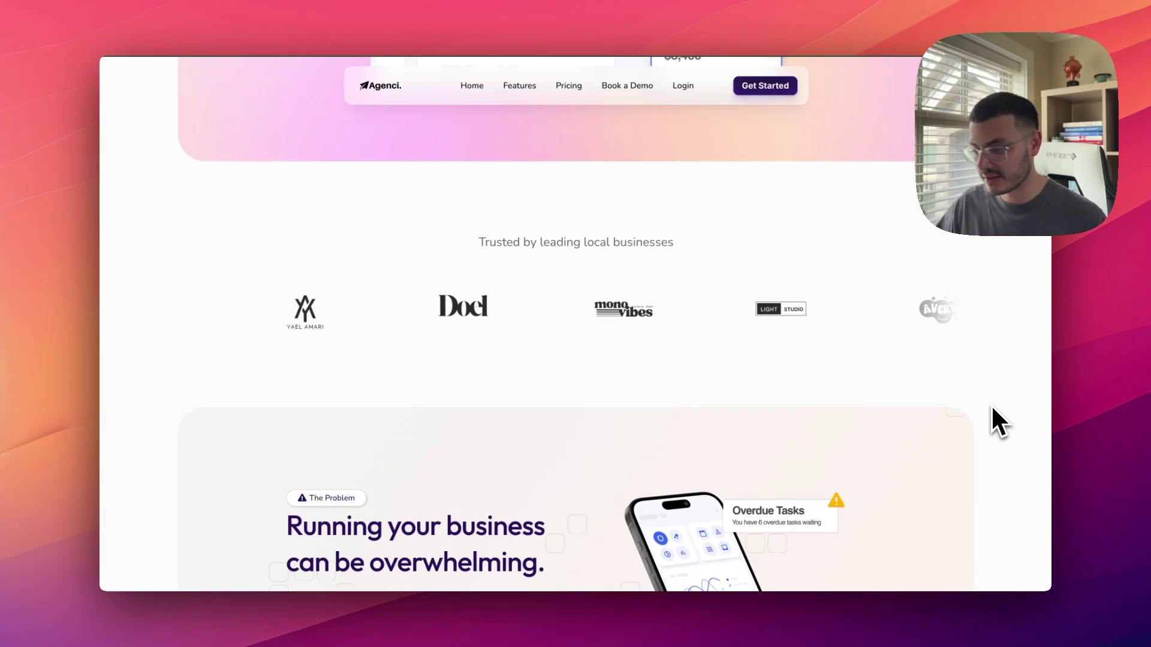
scroll(971, 408, "down", 10)
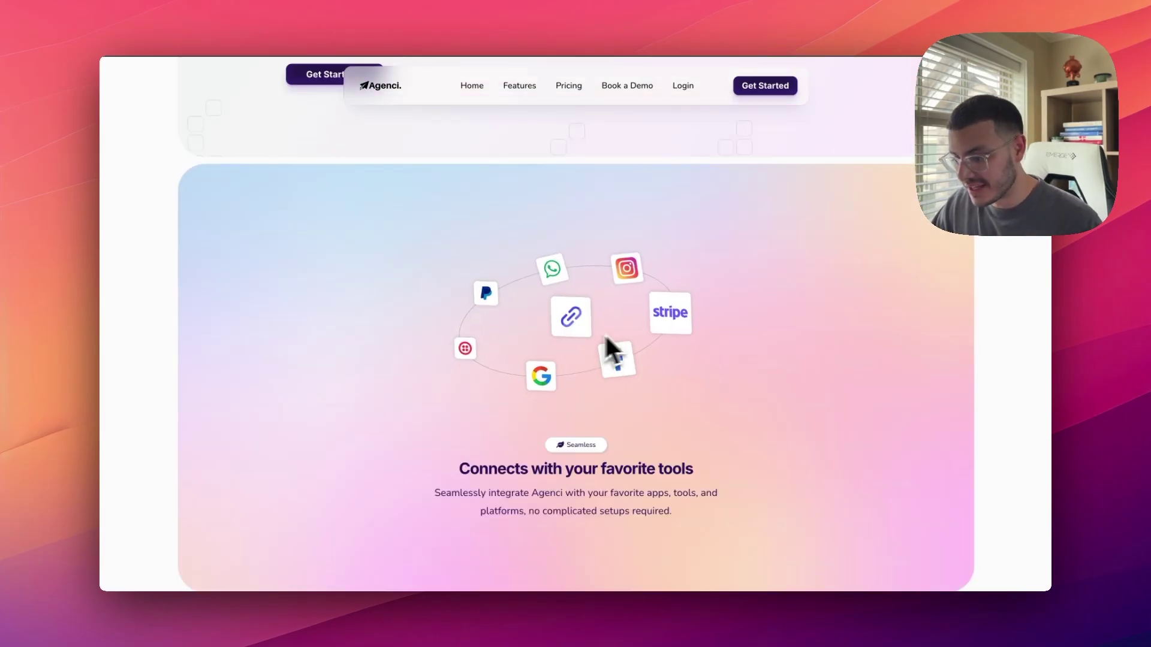
scroll(837, 495, "down", 10)
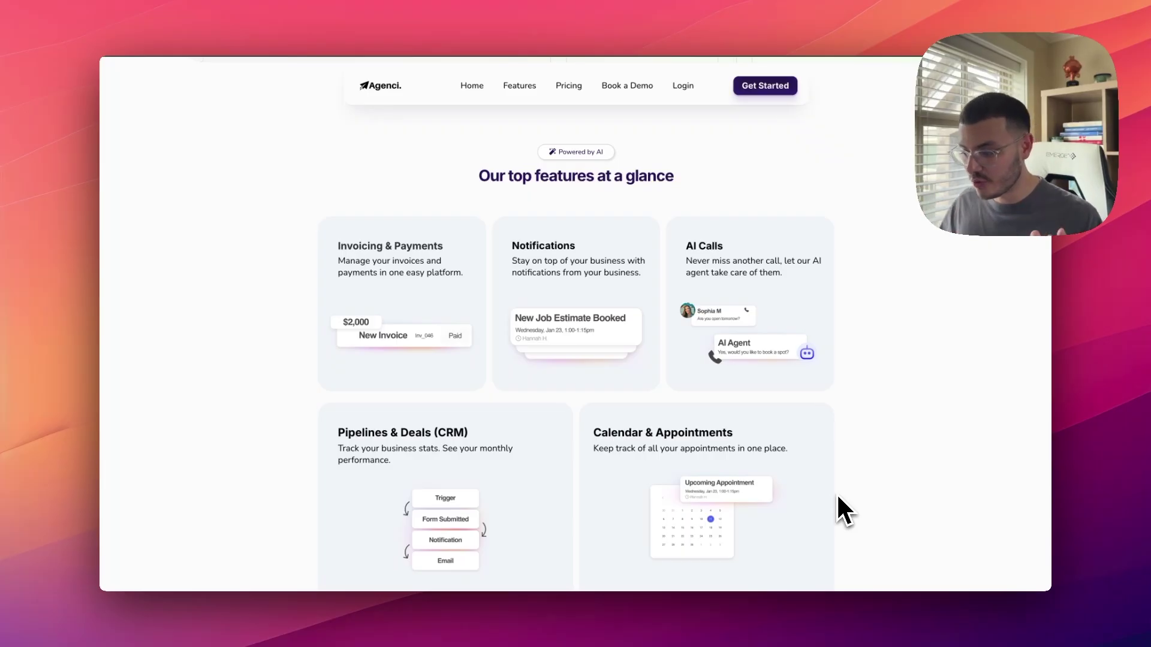
scroll(837, 497, "down", 1)
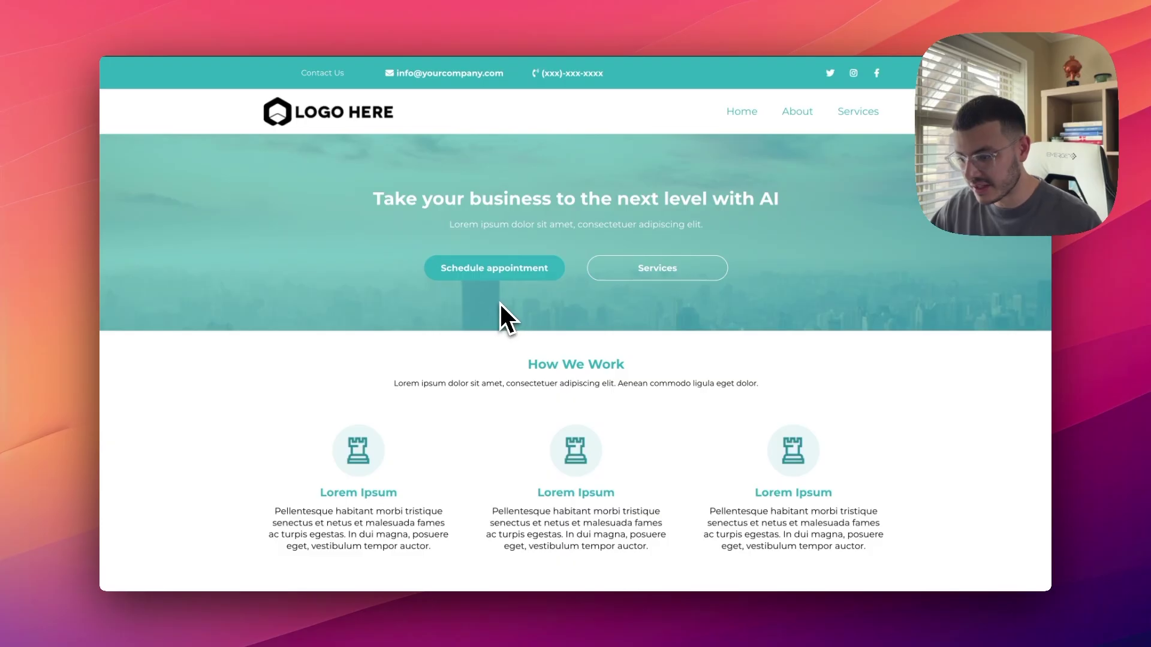
Return to the Agenci tab and scroll to the 'AI working 24/7 for your business' section
left_click(293, 31)
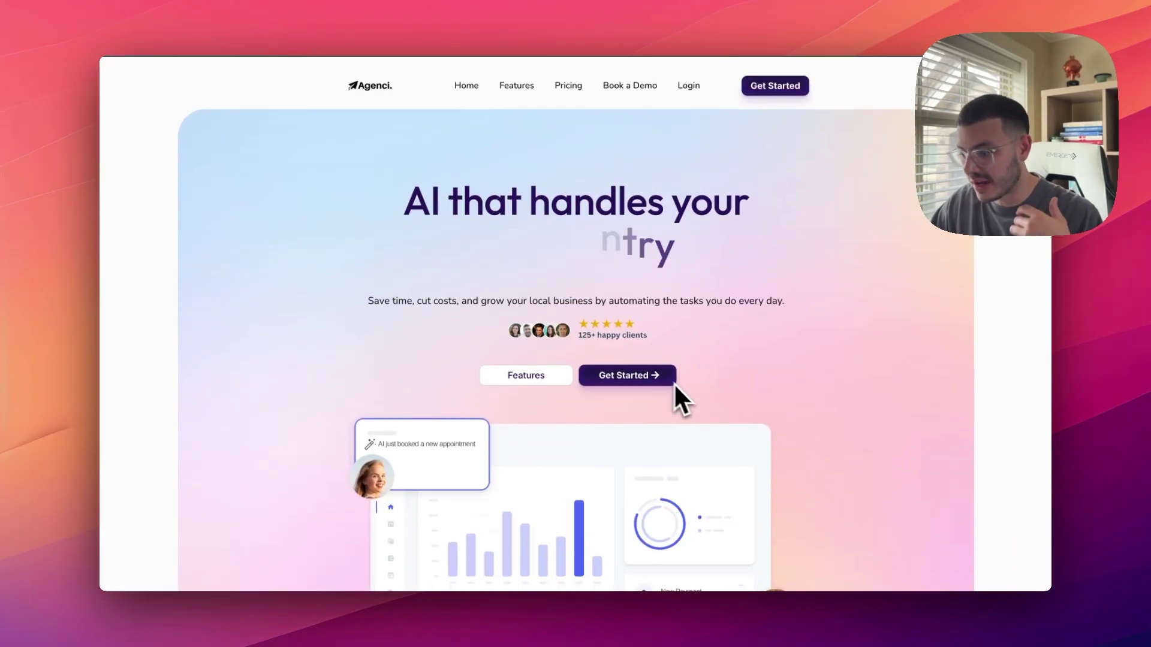
scroll(689, 391, "down", 10)
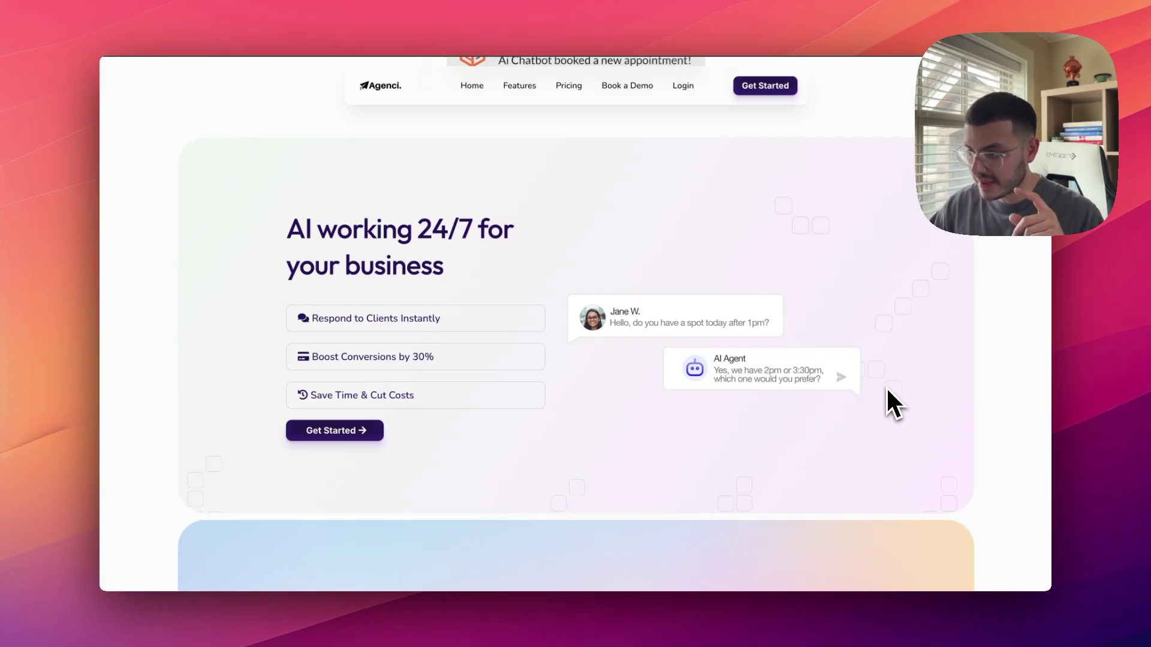
scroll(887, 398, "down", 3)
scroll(330, 356, "up", 2)
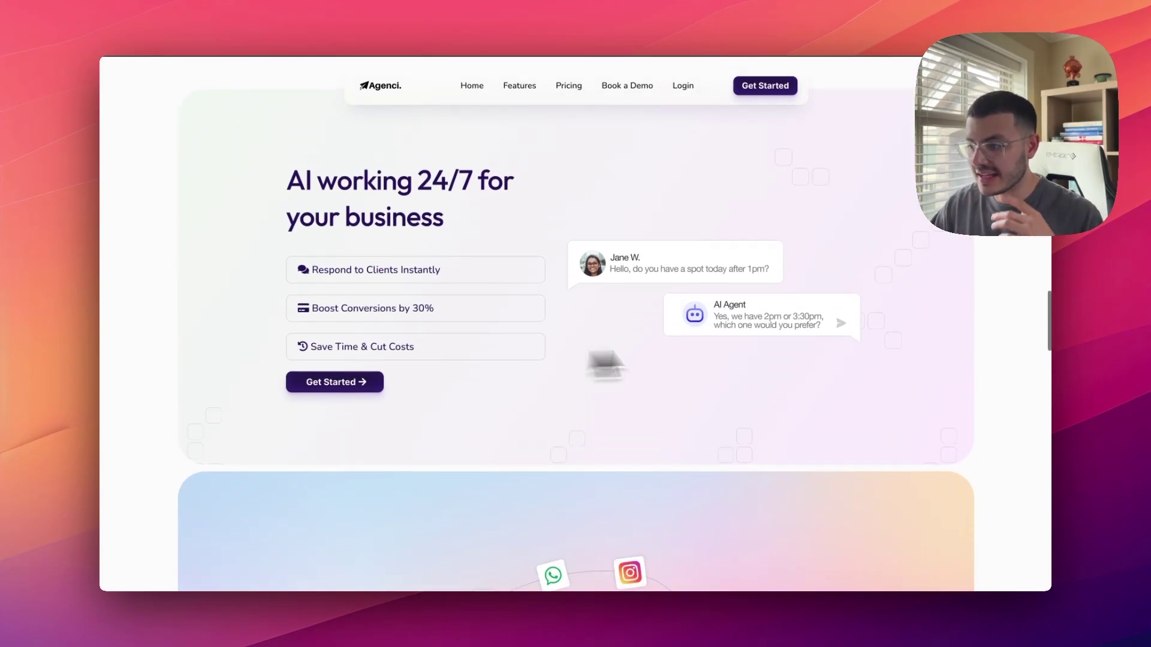
scroll(870, 308, "up", 1)
scroll(870, 308, "down", 1)
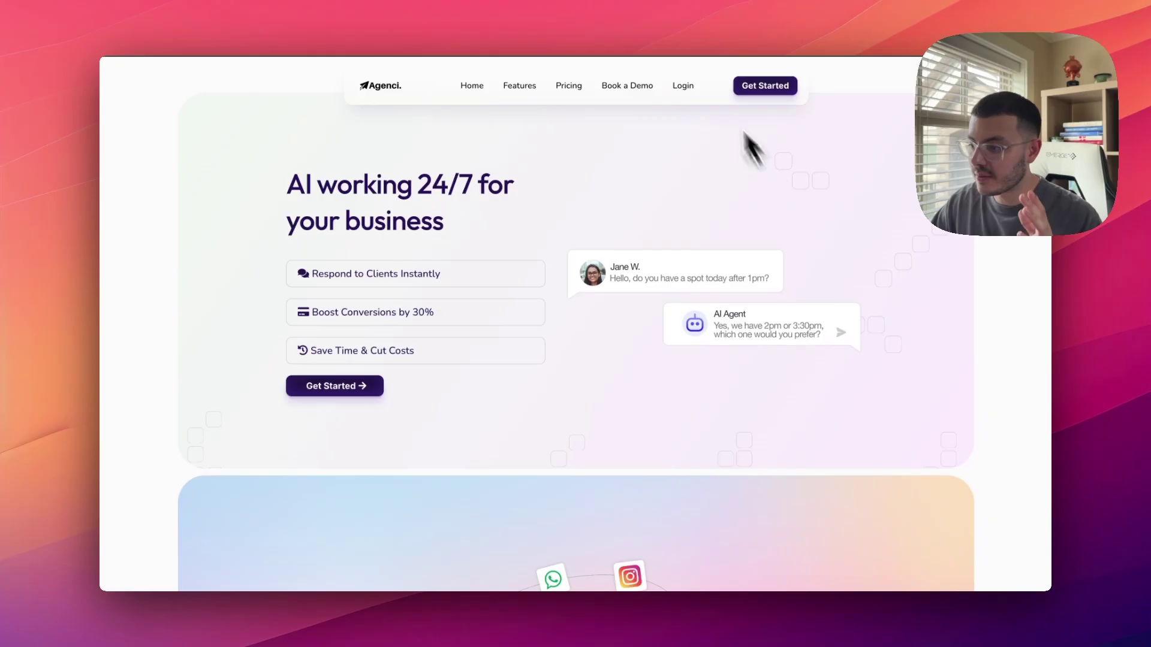
scroll(577, 129, "down", 1)
scroll(557, 225, "down", 1)
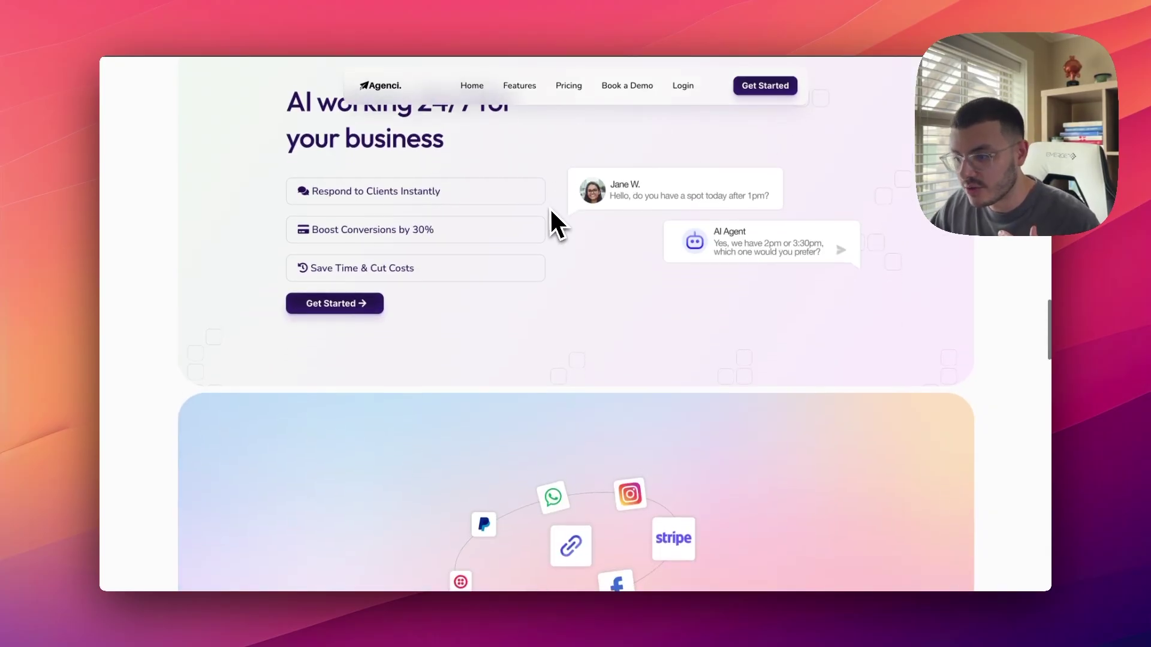
scroll(493, 175, "down", 2)
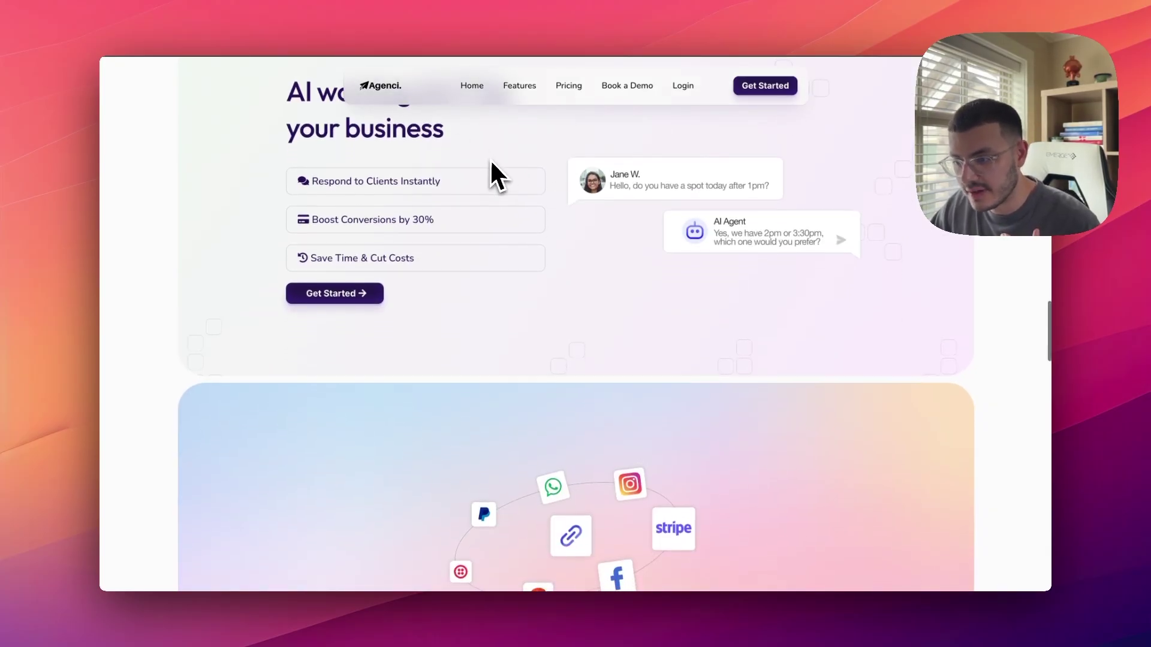
scroll(493, 175, "up", 1)
scroll(530, 183, "down", 1)
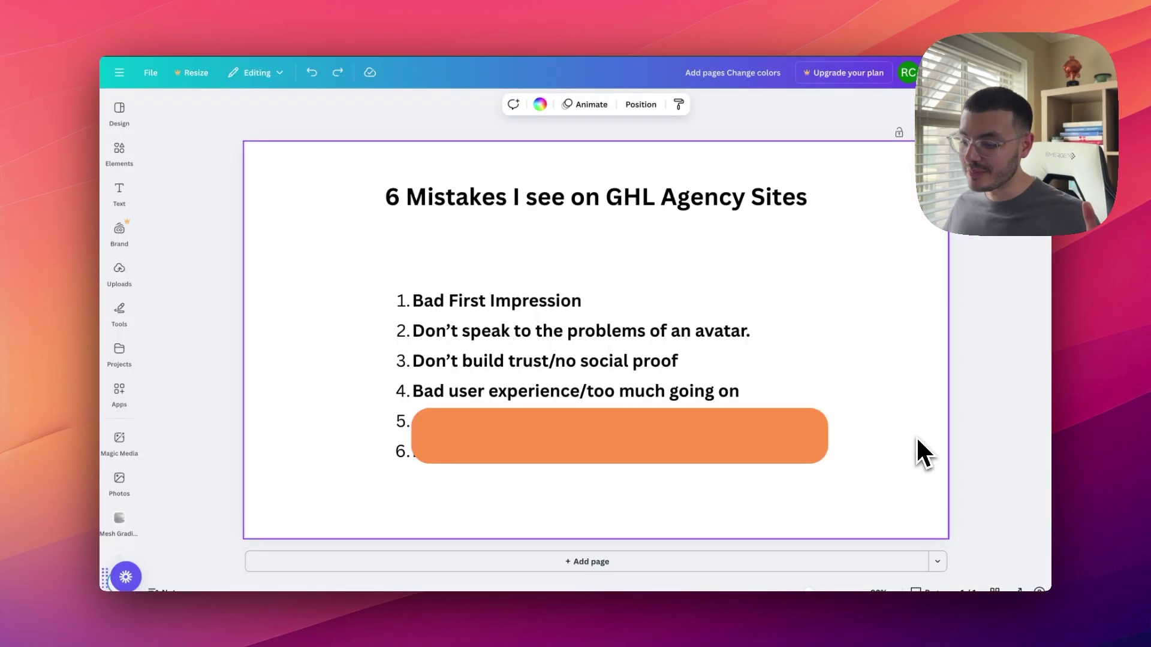
Shrink the orange cover to a thin bar over item 6, revealing 'Overly complicated or too technical too soon'
left_click(616, 437)
left_click_drag(617, 410, 620, 443)
left_click(938, 445)
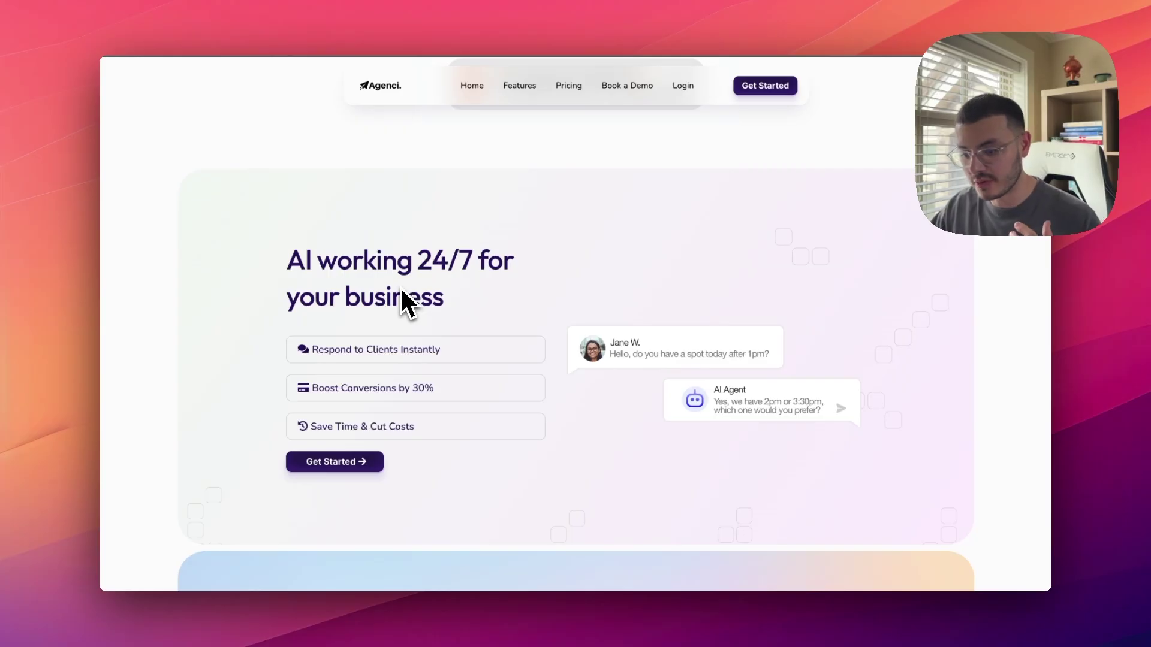
Highlight the 'Respond to Clients Instantly' text and the word 'Save' in the Agenci preview
left_click_drag(342, 350, 444, 353)
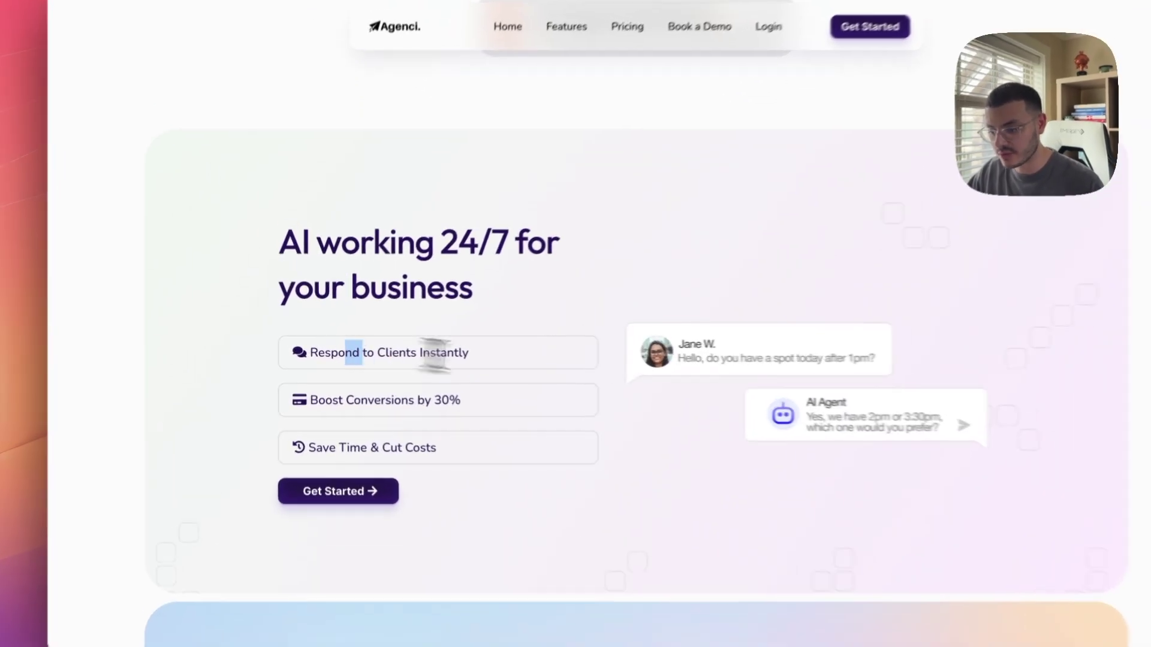
left_click(444, 354)
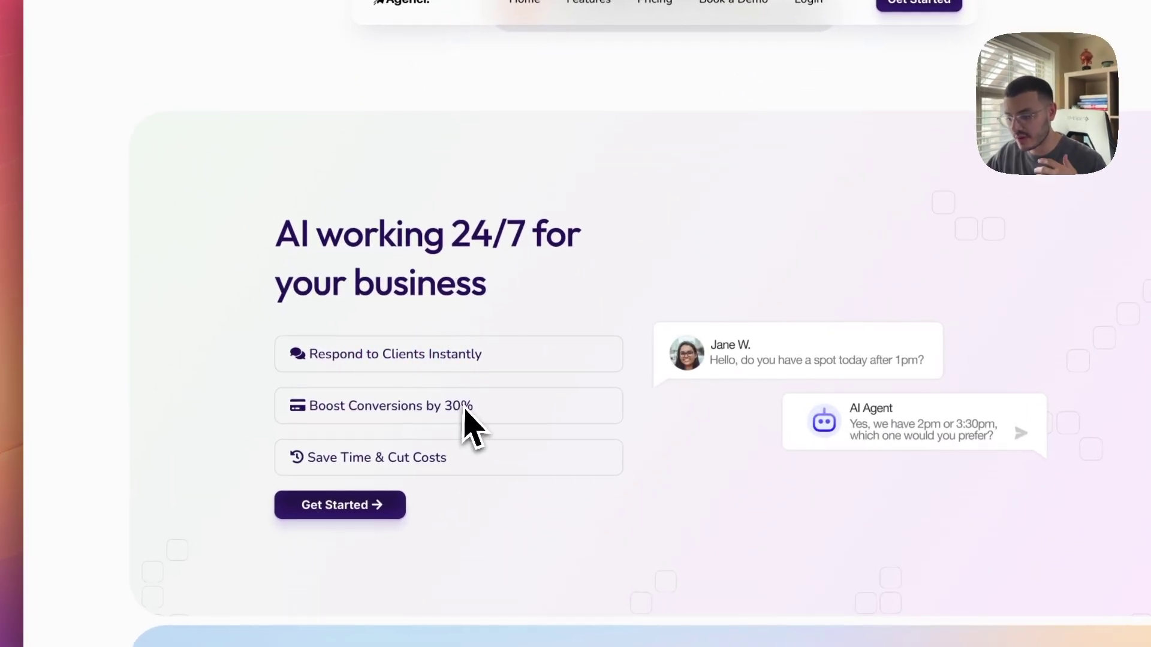
double_click(326, 458)
left_click(420, 469)
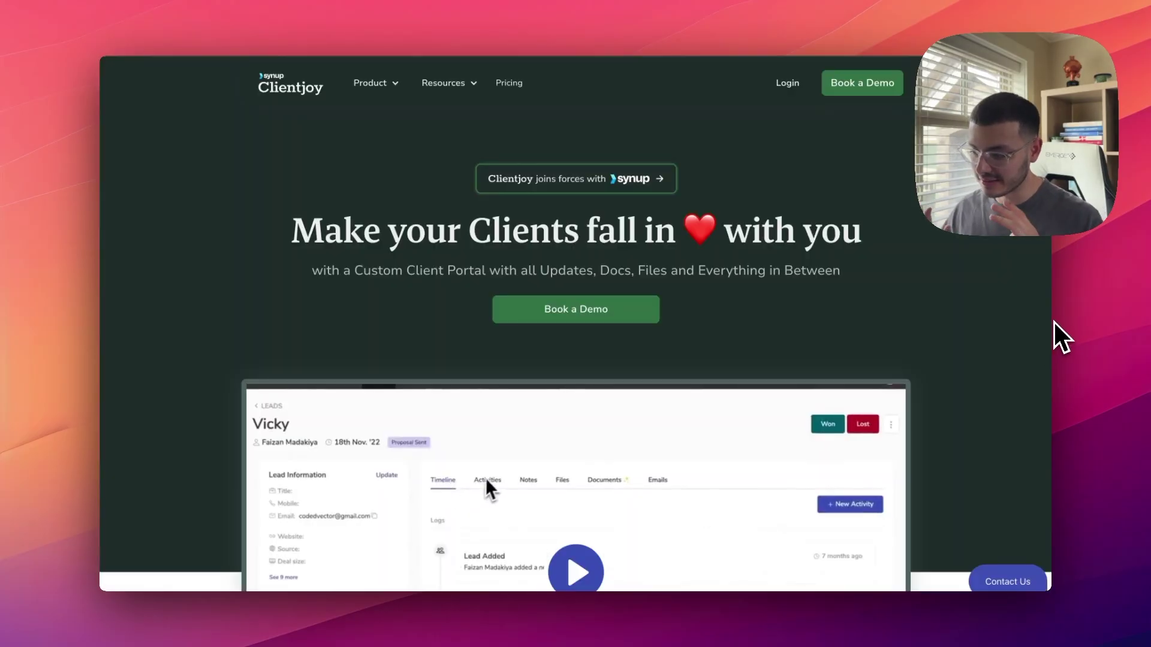
On the Clientjoy site, highlight part of the headline and a feature card title
left_click_drag(530, 230, 800, 232)
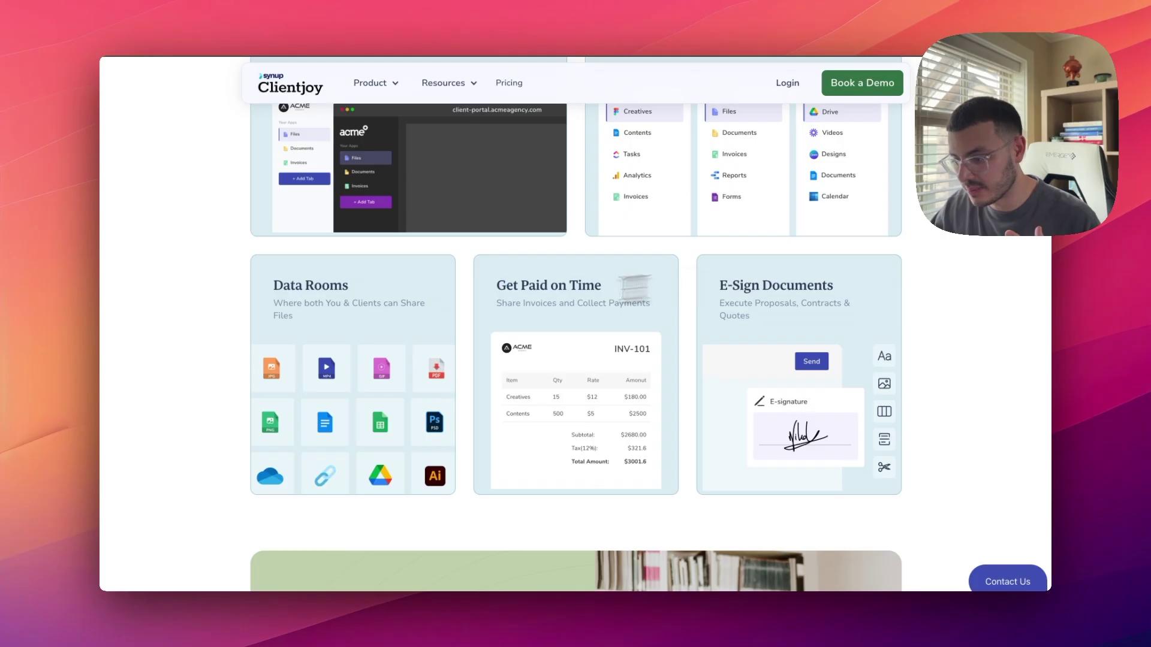
left_click_drag(496, 285, 595, 288)
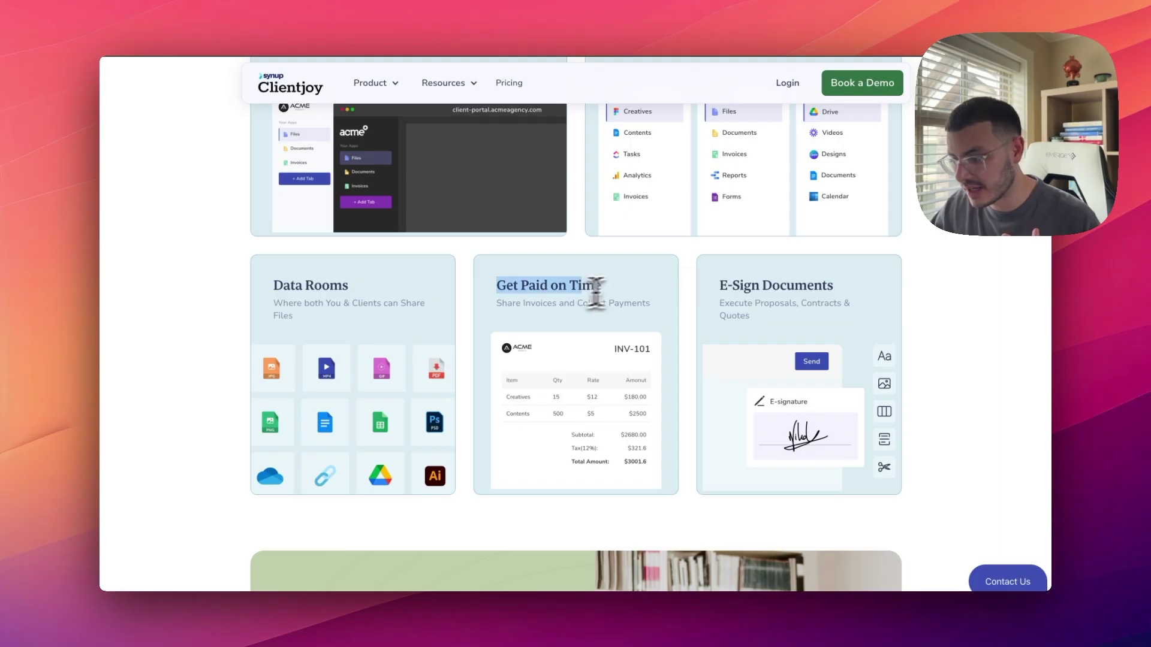
left_click(787, 281)
scroll(788, 281, "up", 3)
scroll(751, 389, "down", 5)
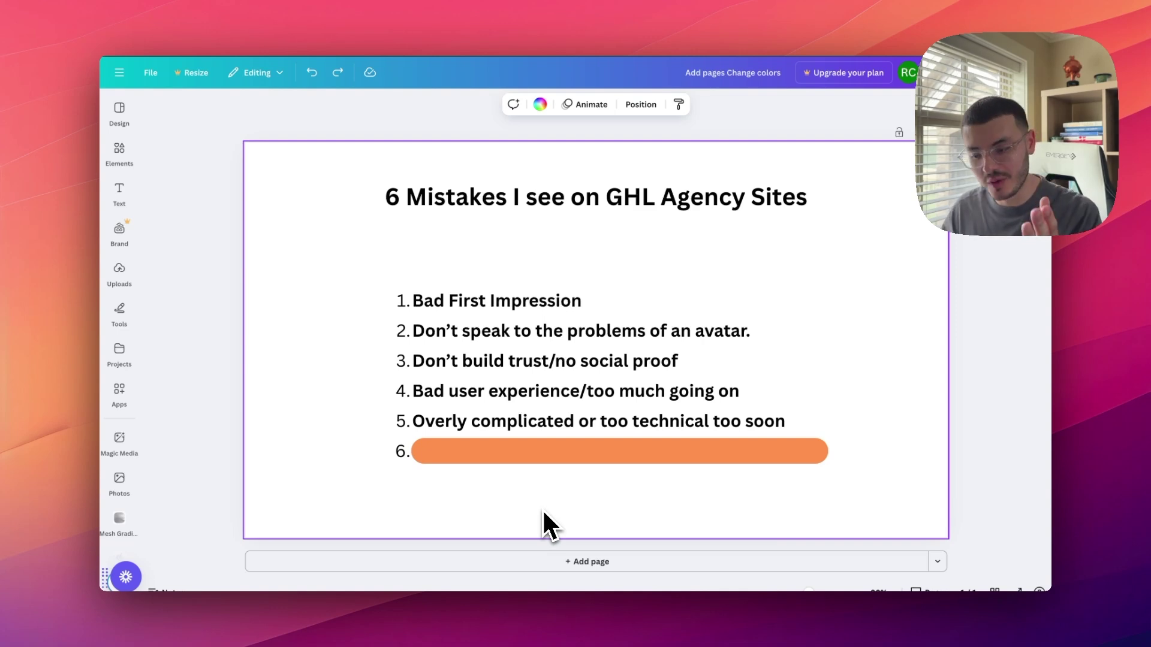
Delete the orange bar over item 6 to reveal 'Look like they were built in 2010'
left_click(537, 459)
key("Delete")
left_click(626, 514)
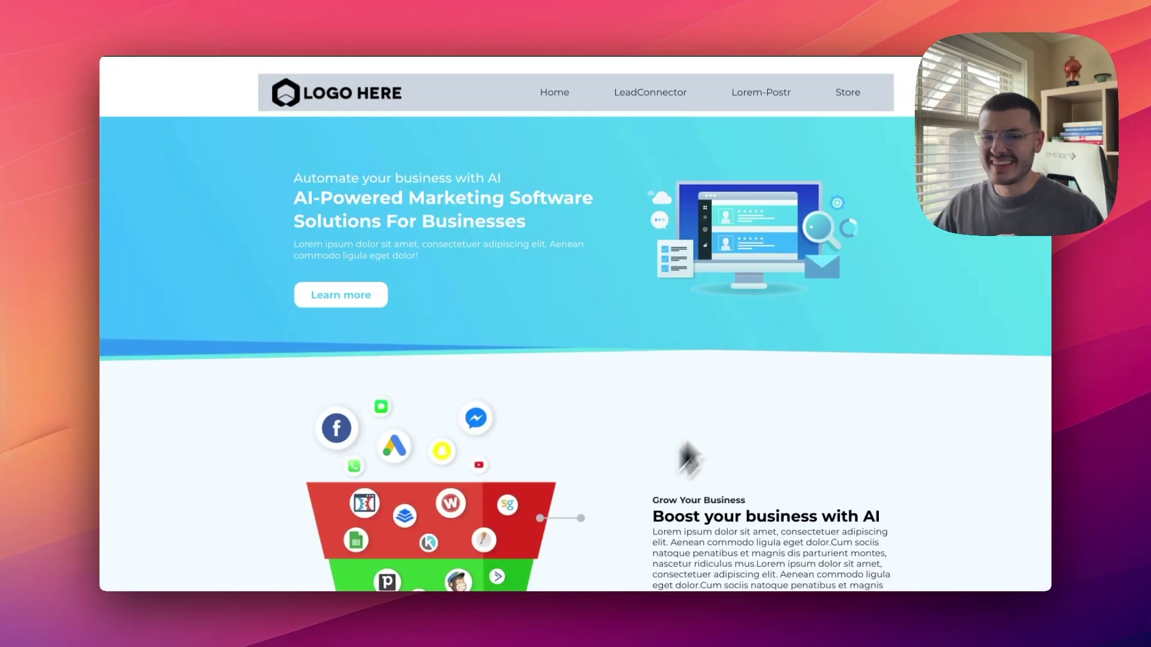
scroll(719, 377, "down", 1)
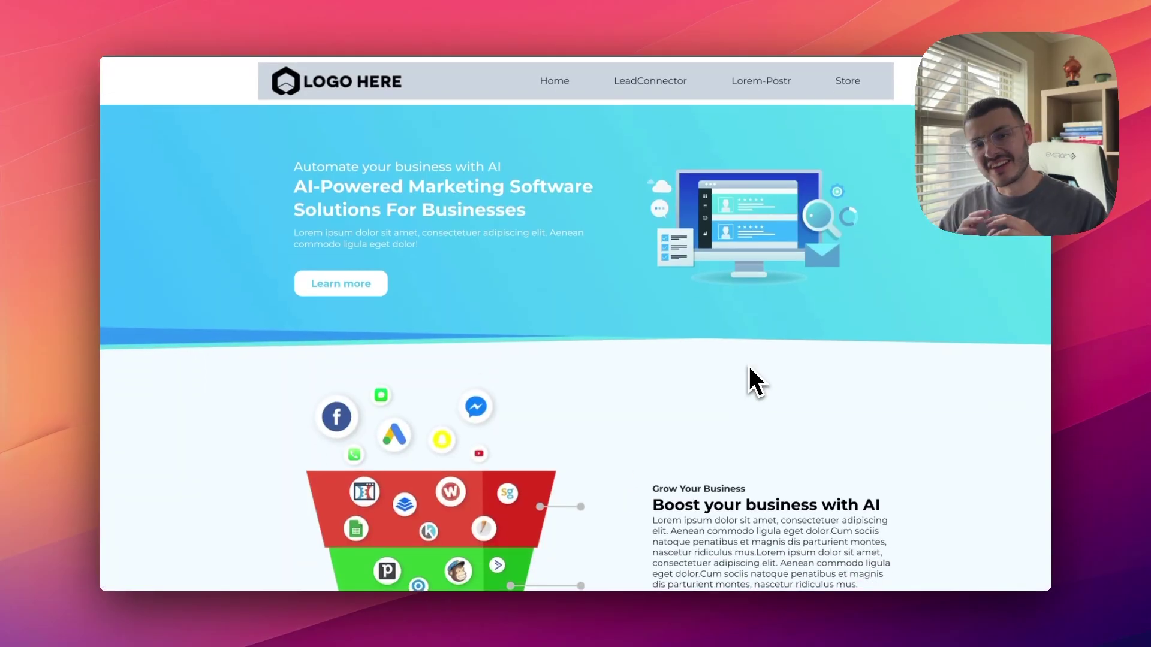
scroll(749, 368, "down", 3)
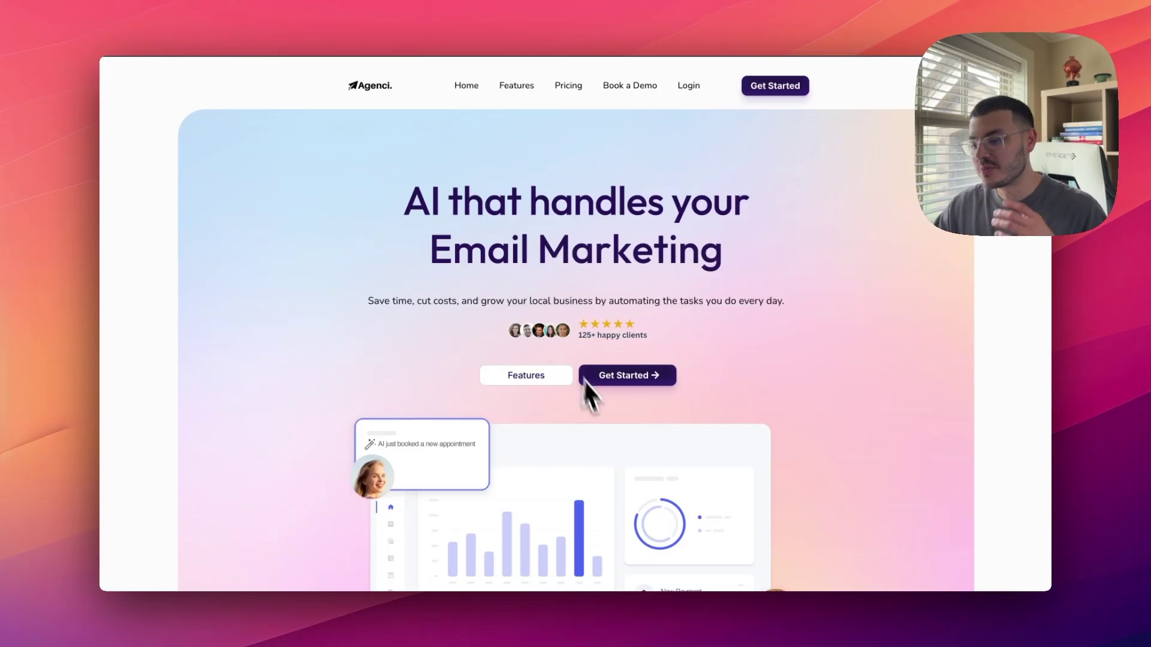
scroll(604, 419, "down", 10)
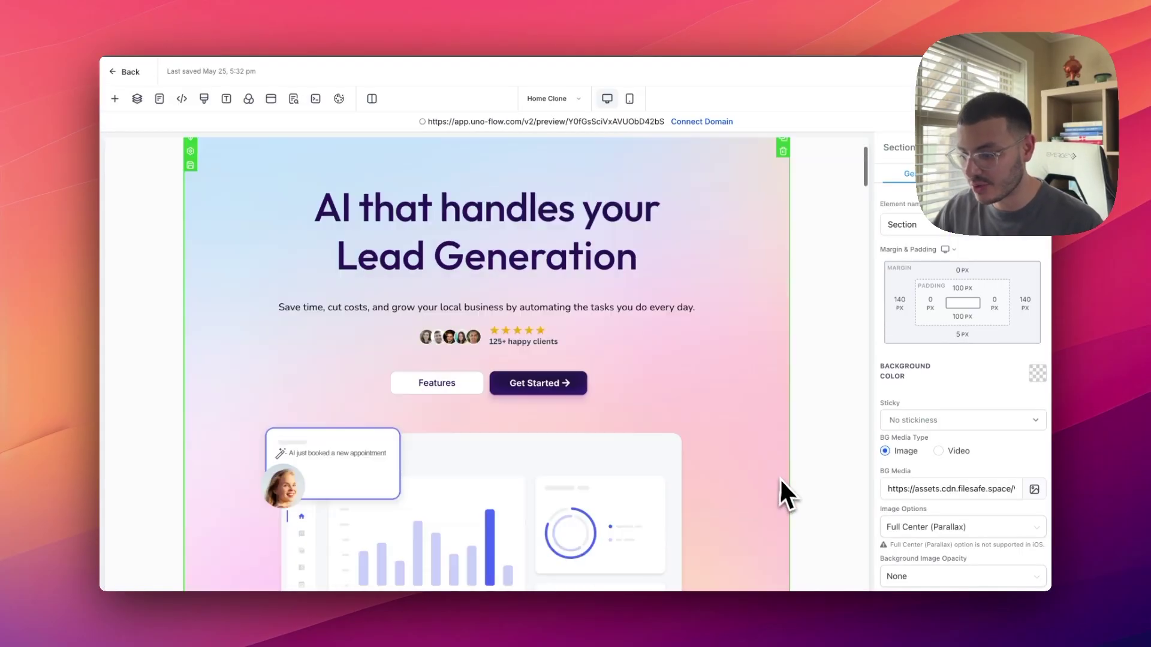
Insert an empty section below the 'AI working 24/7' chat section and select its BG Media URL
scroll(779, 477, "down", 20)
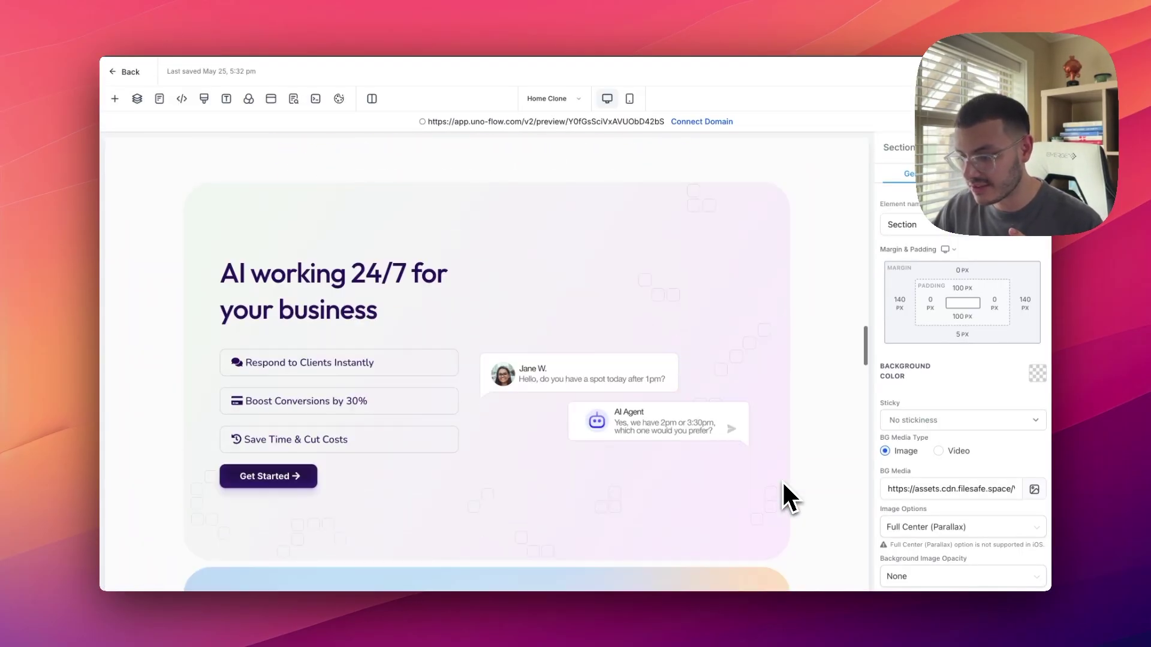
scroll(782, 485, "down", 1)
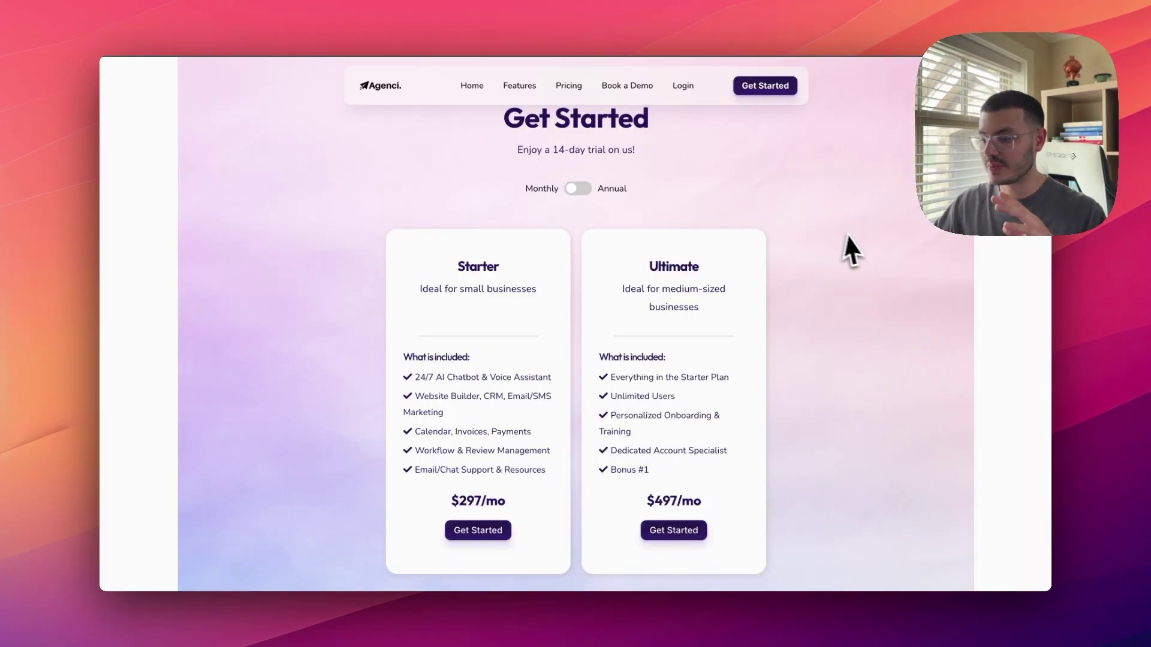
scroll(856, 238, "down", 5)
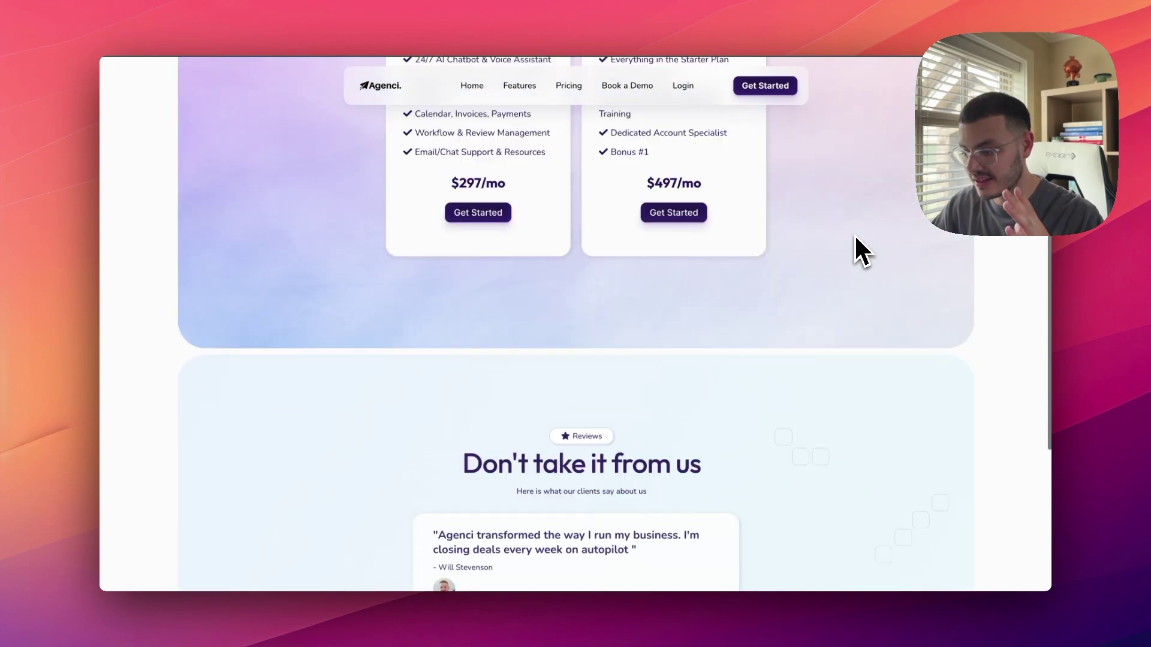
scroll(855, 238, "up", 5)
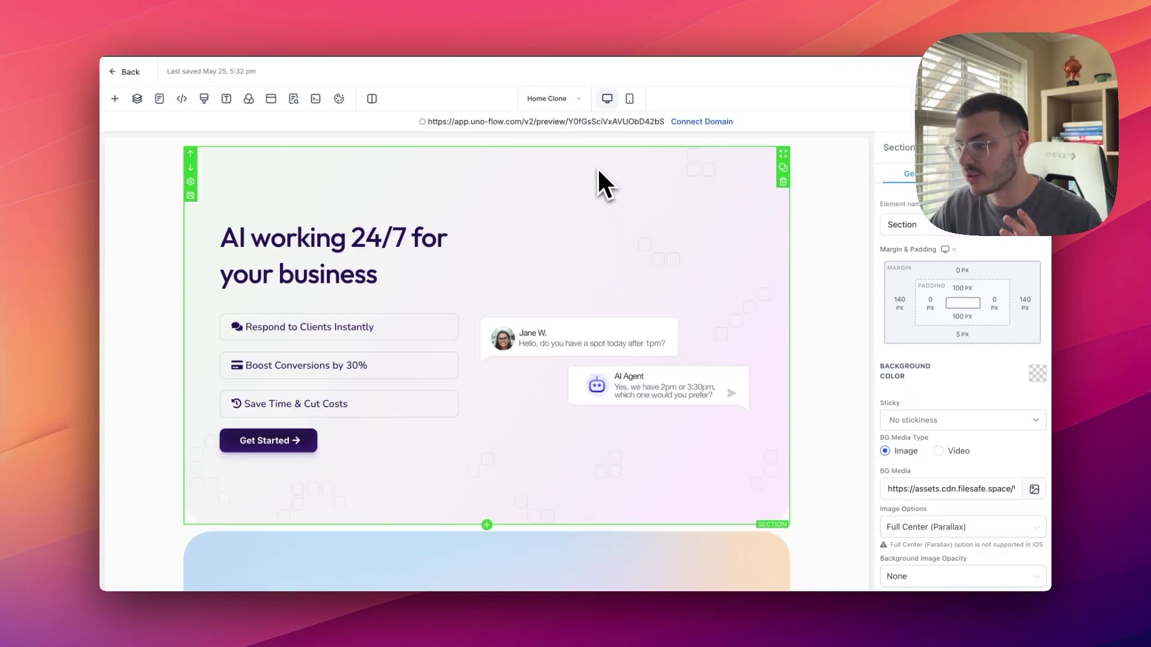
scroll(546, 372, "down", 3)
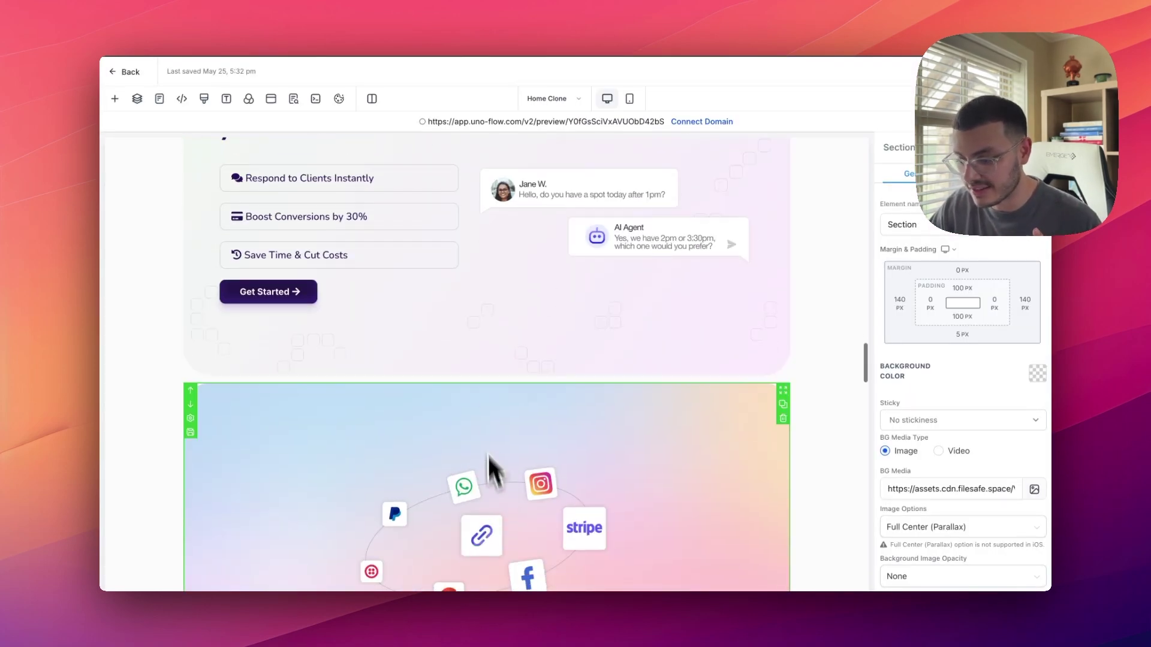
left_click(486, 375)
left_click(267, 214)
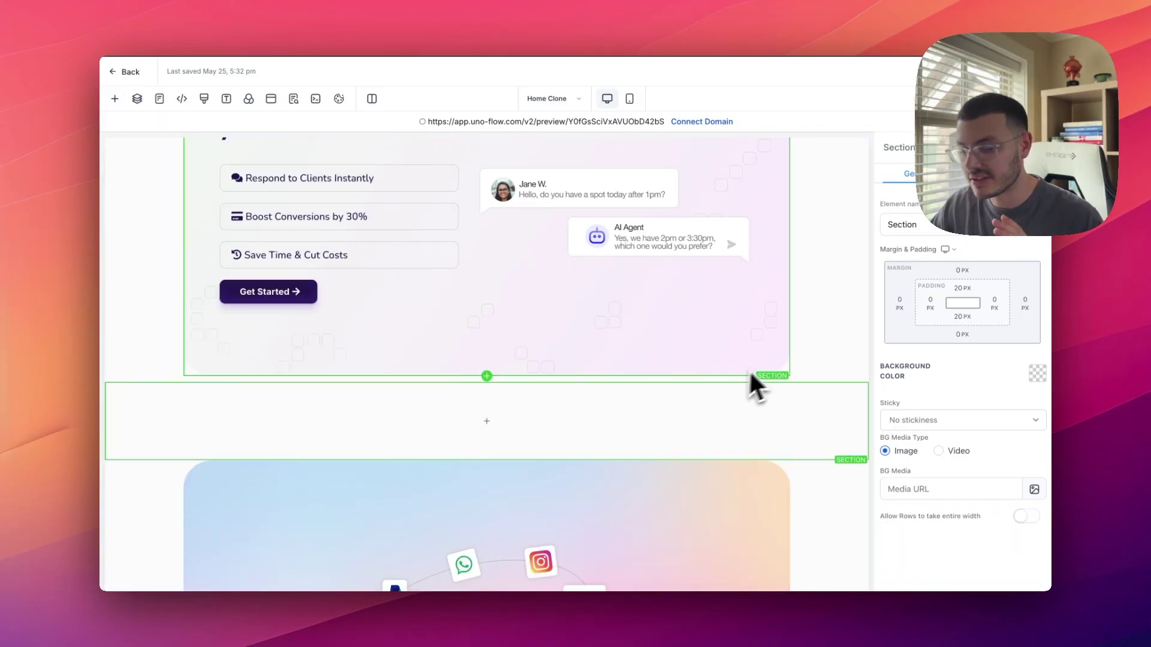
left_click(764, 373)
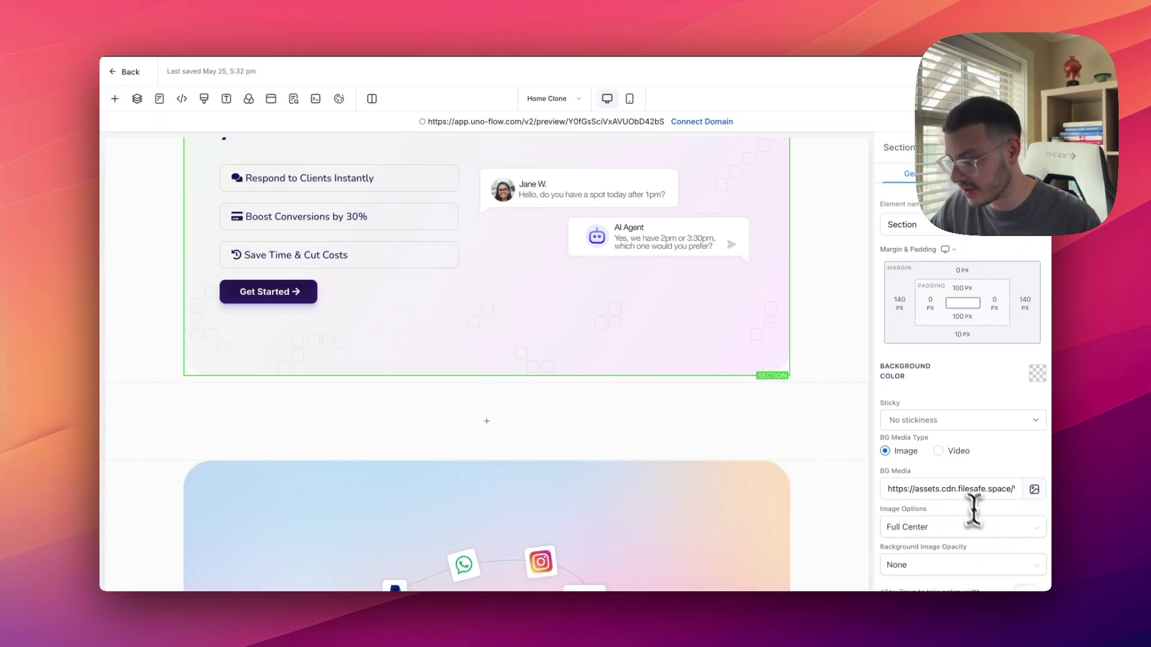
triple_click(965, 489)
key("super+c")
Give the new section the copied background image and 140 px left and right margins
left_click(703, 405)
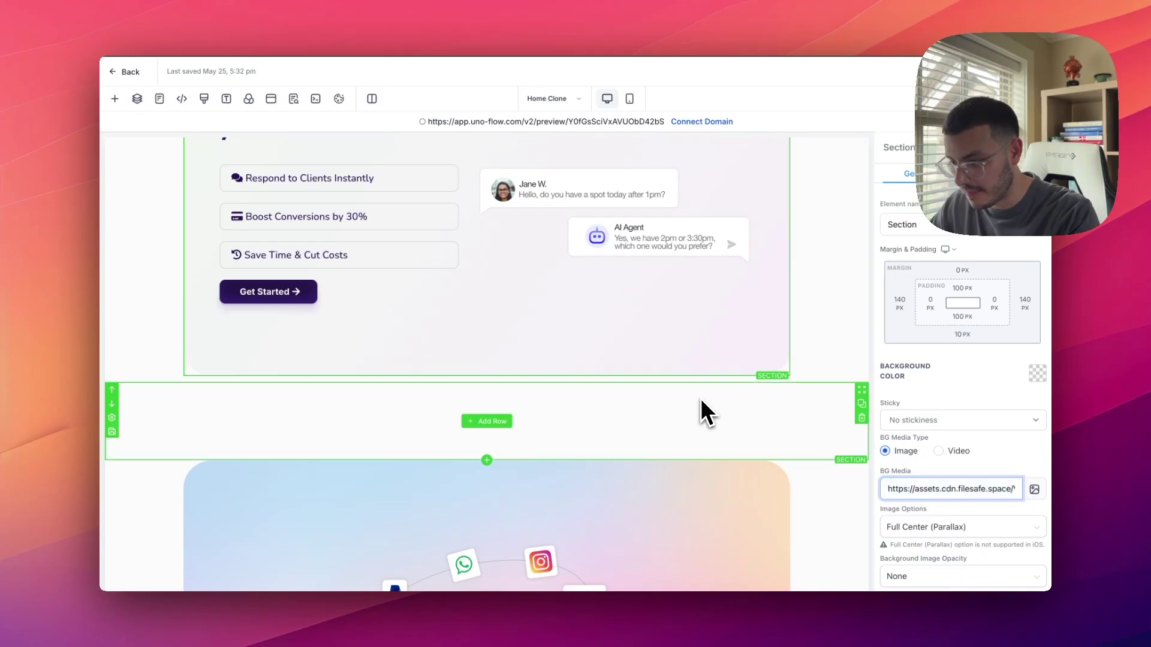
key("super+v")
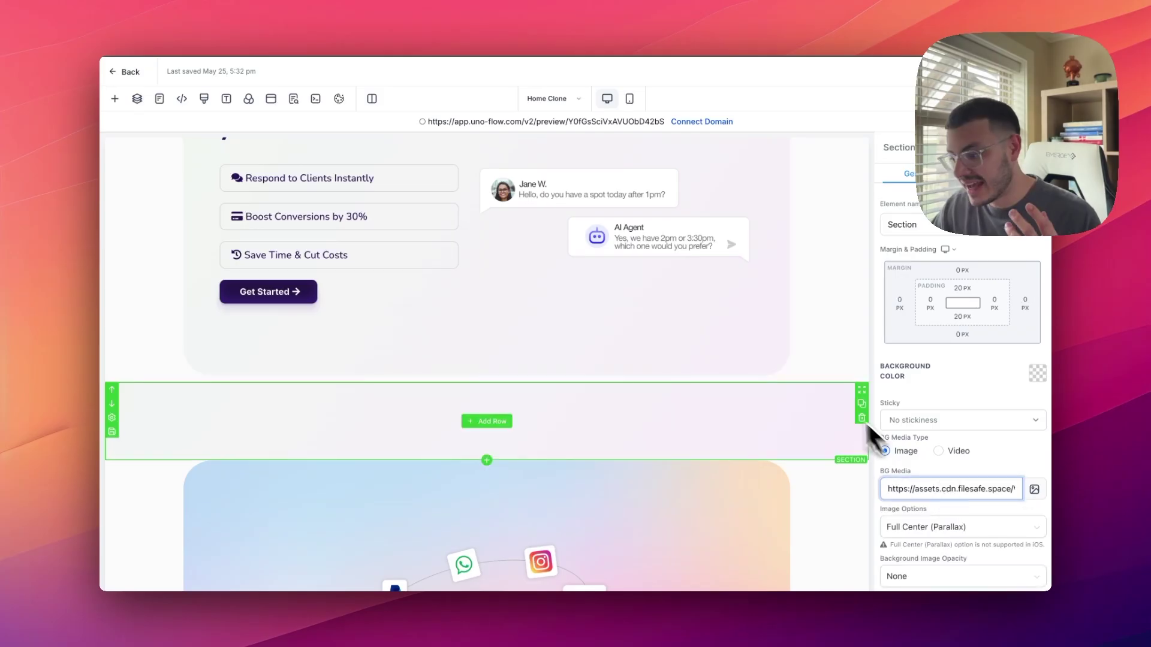
scroll(845, 416, "down", 1)
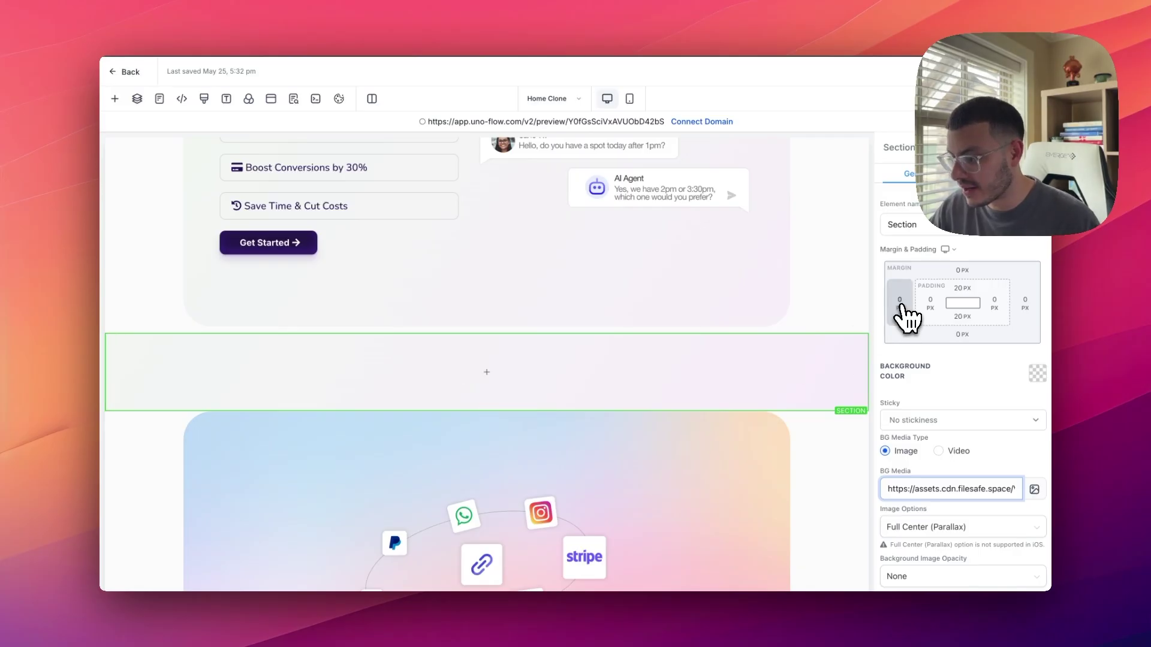
left_click(900, 302)
type("1")
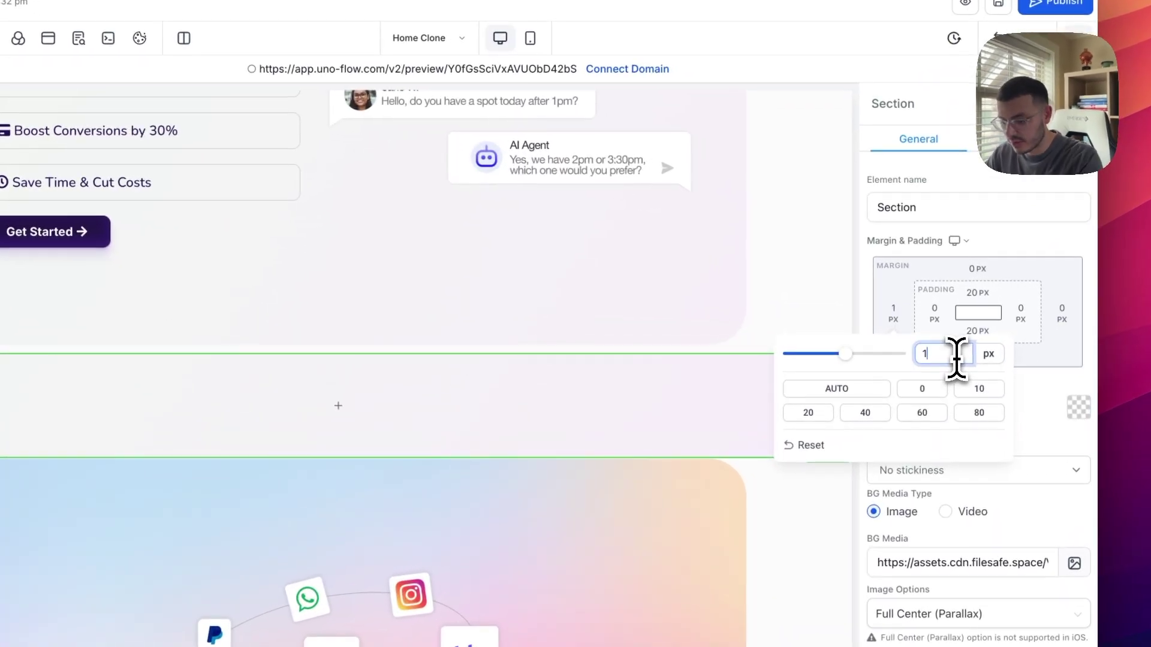
type("40")
left_click(790, 228)
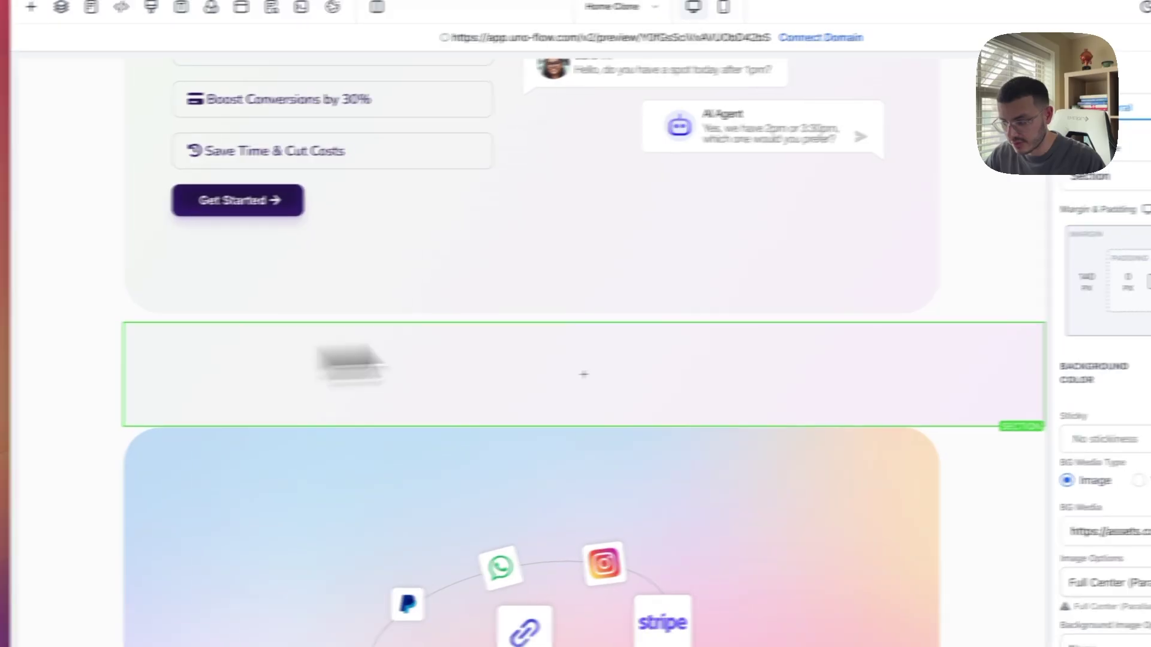
left_click(1061, 311)
left_click(1004, 350)
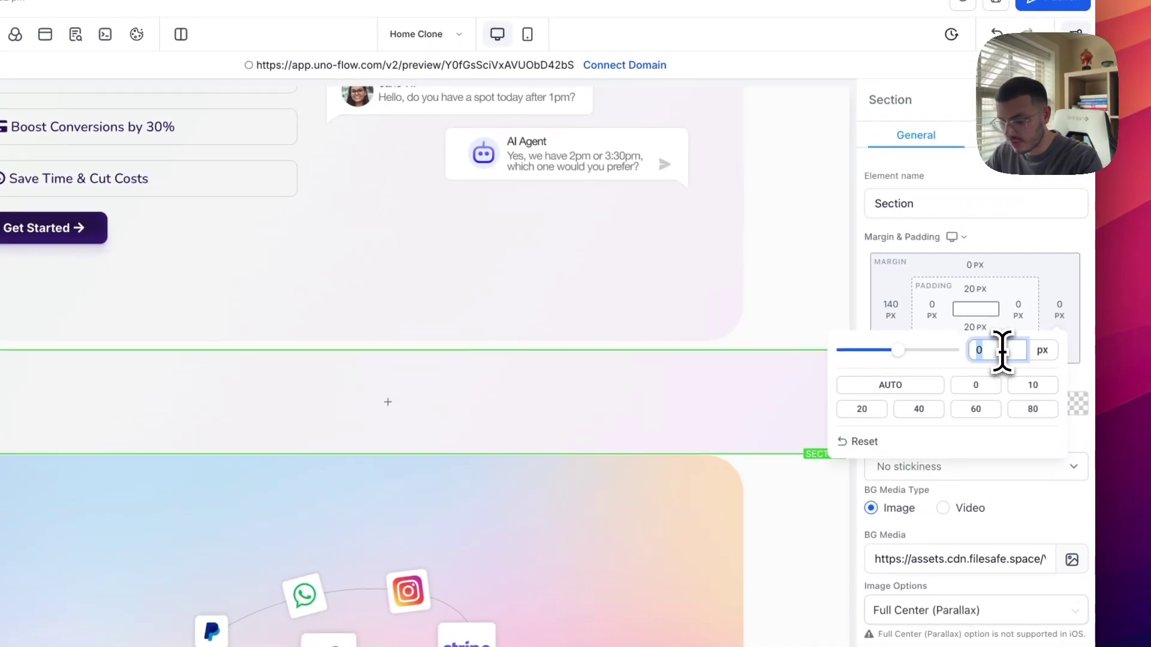
type("140")
key("Return")
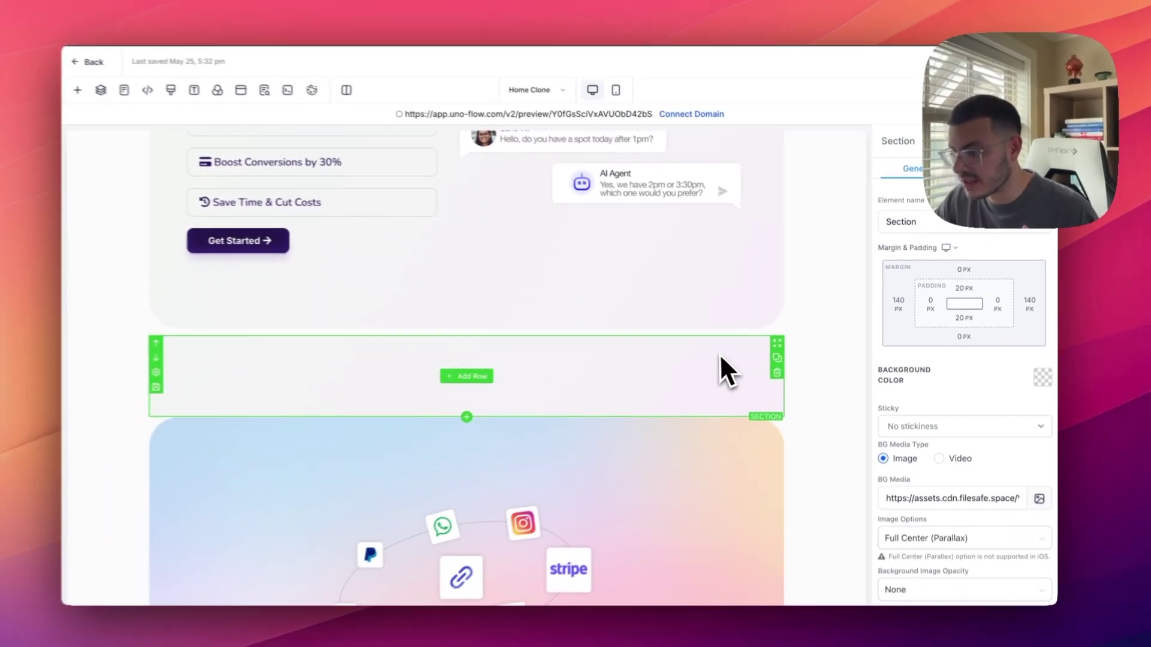
Give the new section a full 1px transparent border with a corner radius
mouse_move(745, 359)
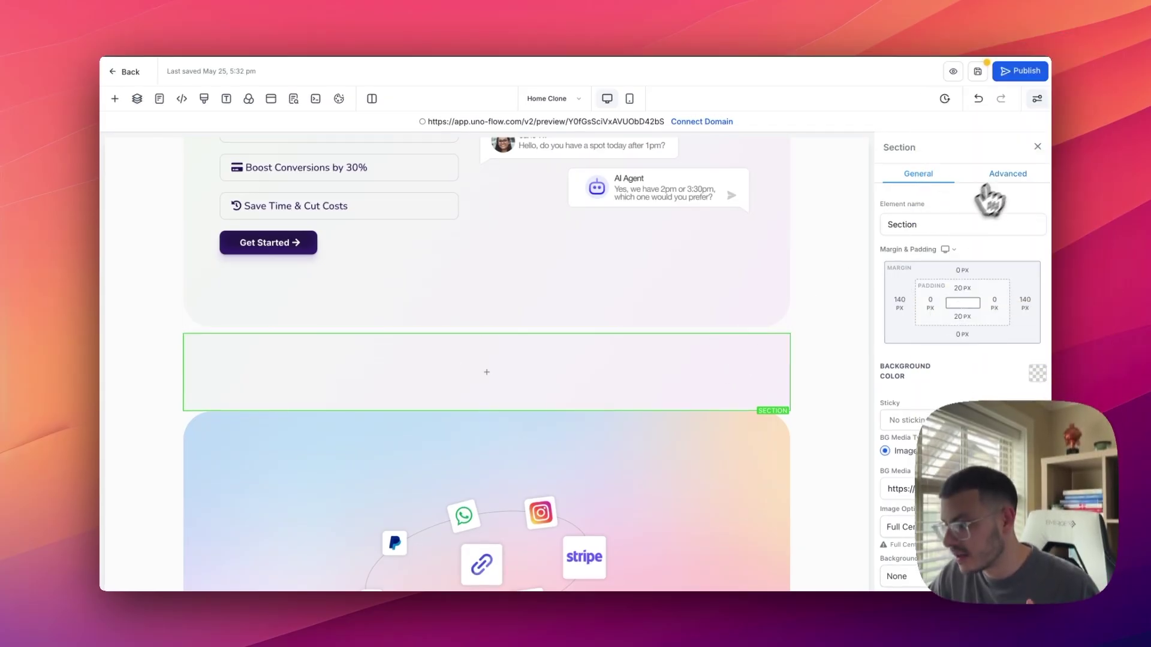
left_click(1007, 175)
left_click(941, 318)
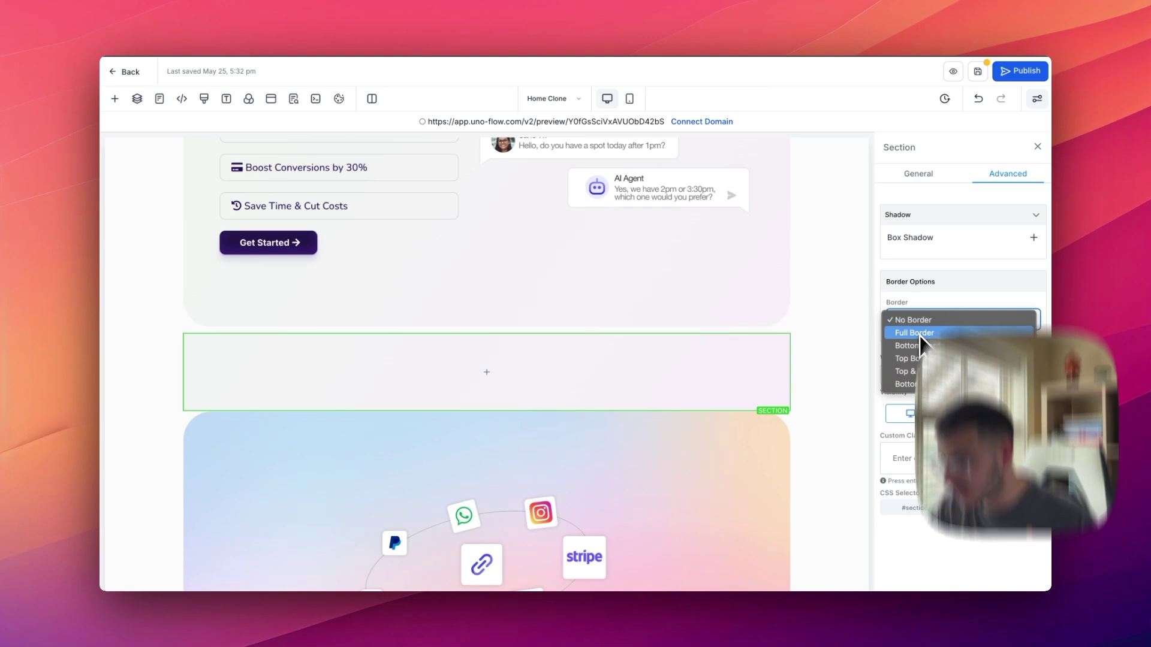
left_click(926, 336)
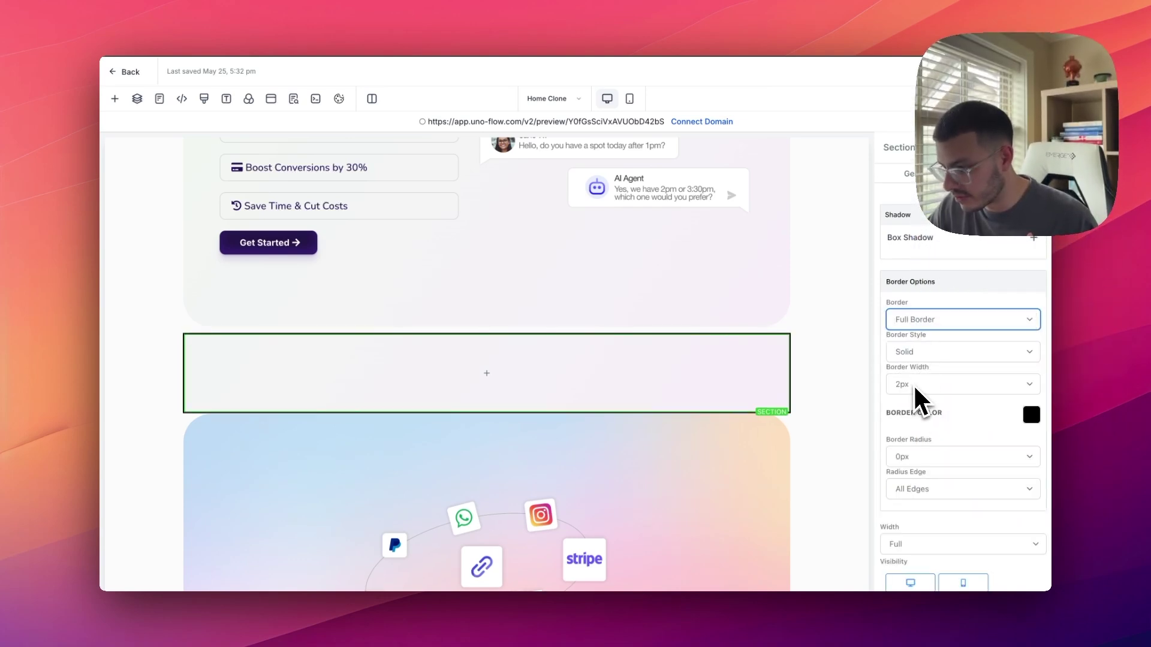
left_click(915, 389)
left_click(914, 382)
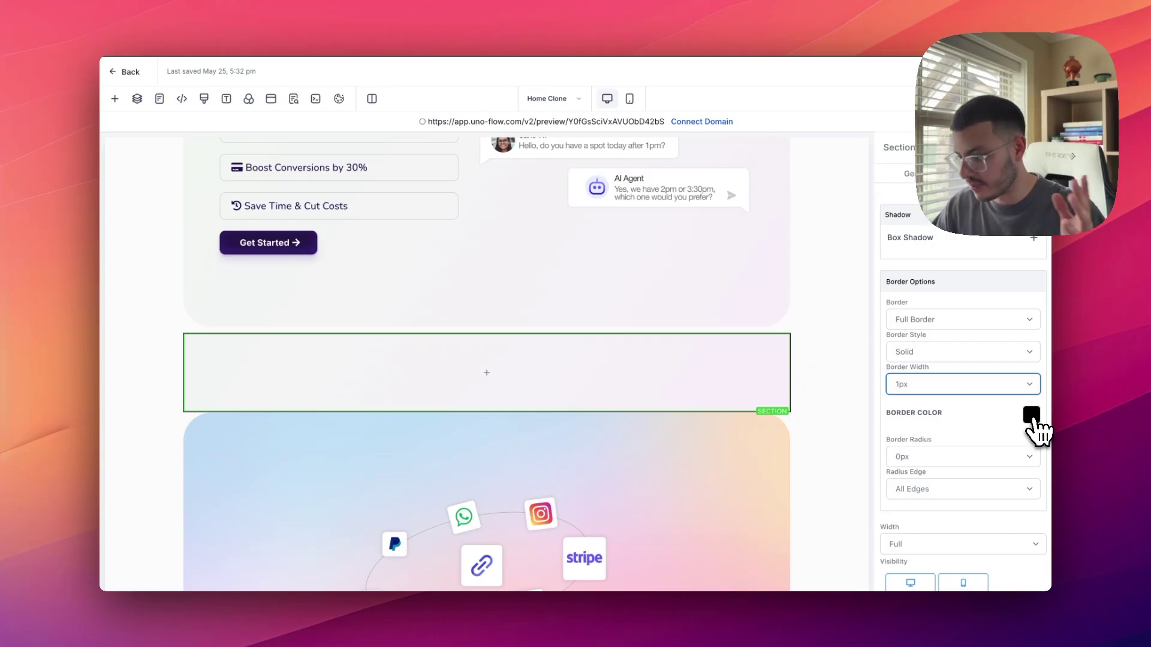
left_click(1032, 417)
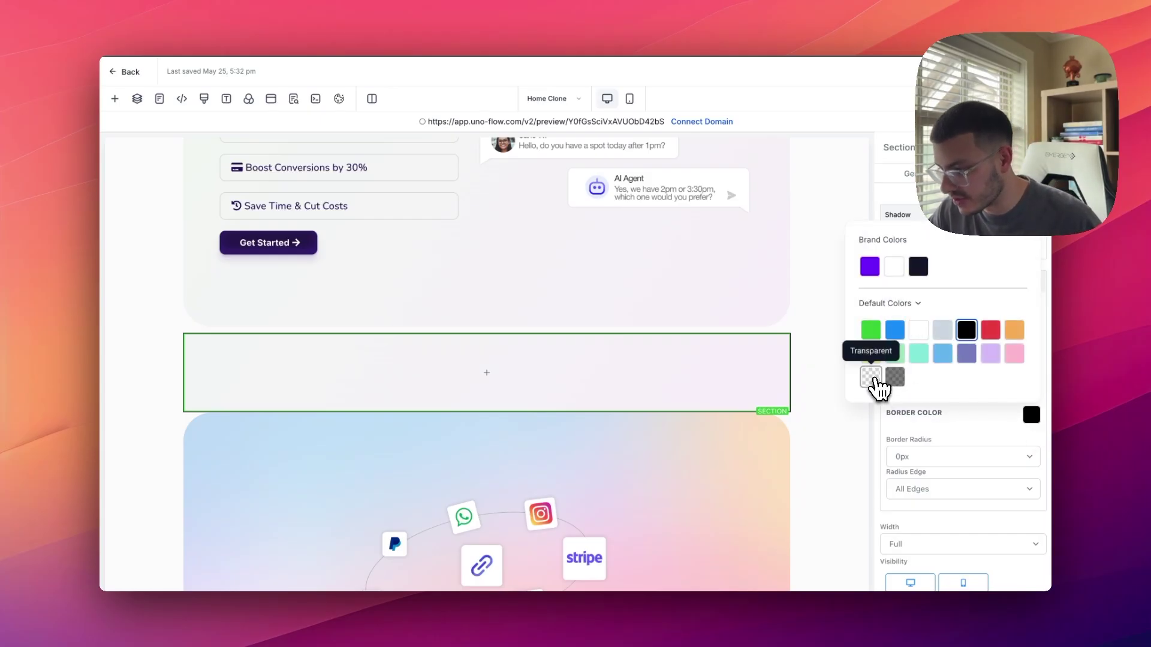
left_click(872, 377)
left_click(929, 463)
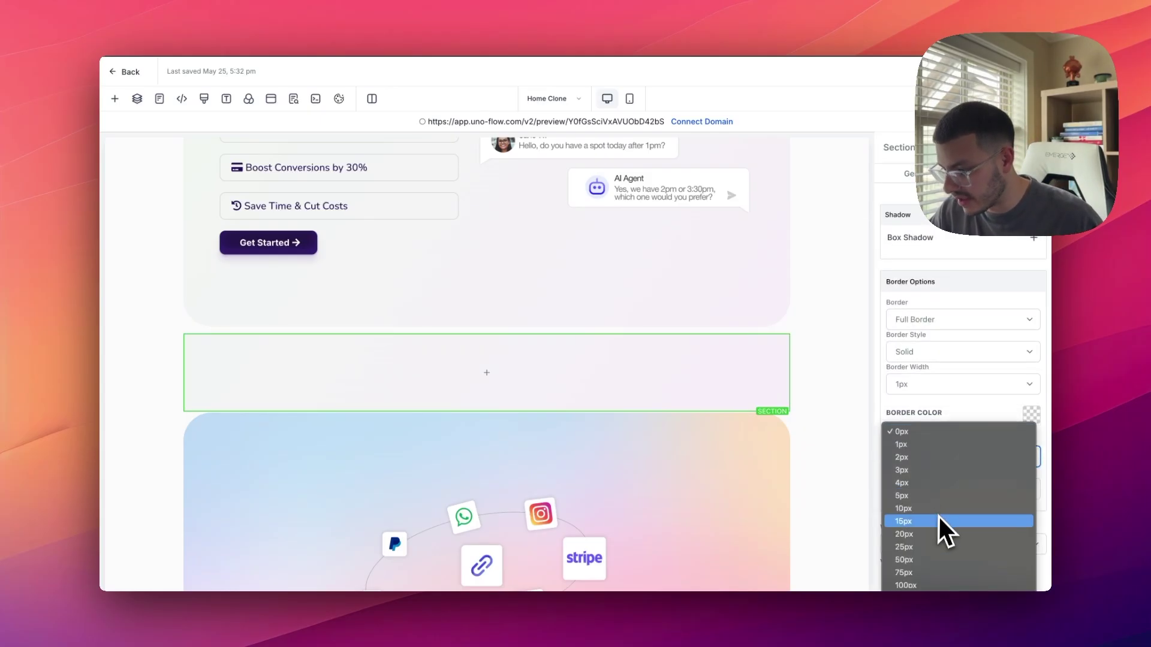
left_click(915, 547)
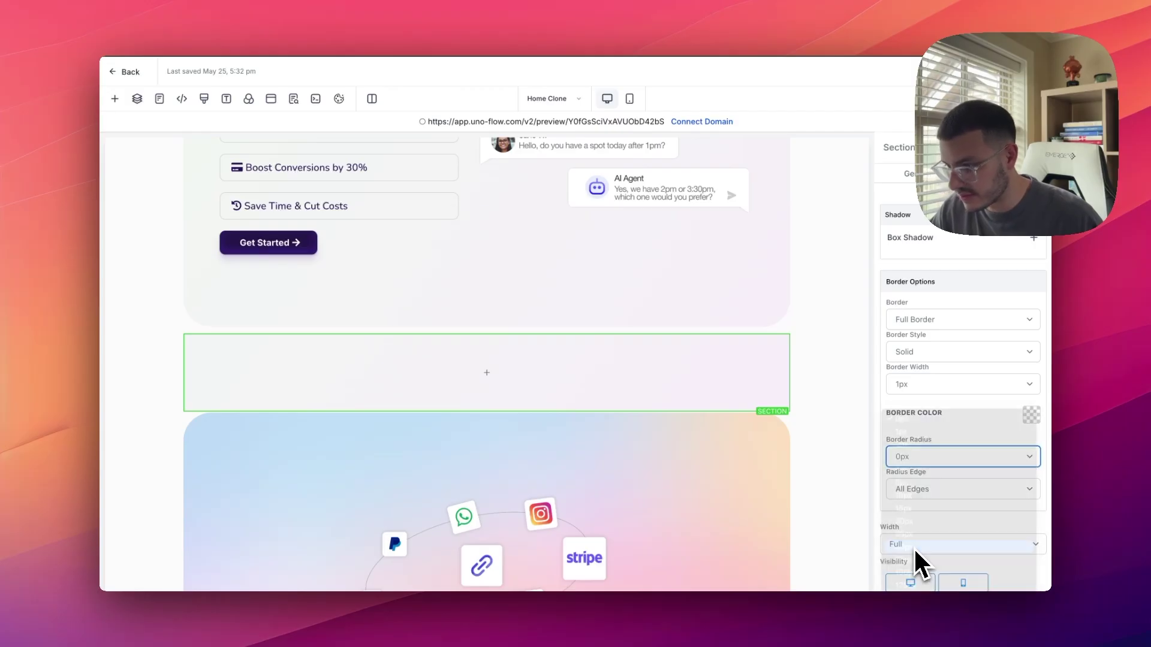
Add a 2-column row with an Image element in column 2 and a Headline in column 1
scroll(524, 352, "up", 5)
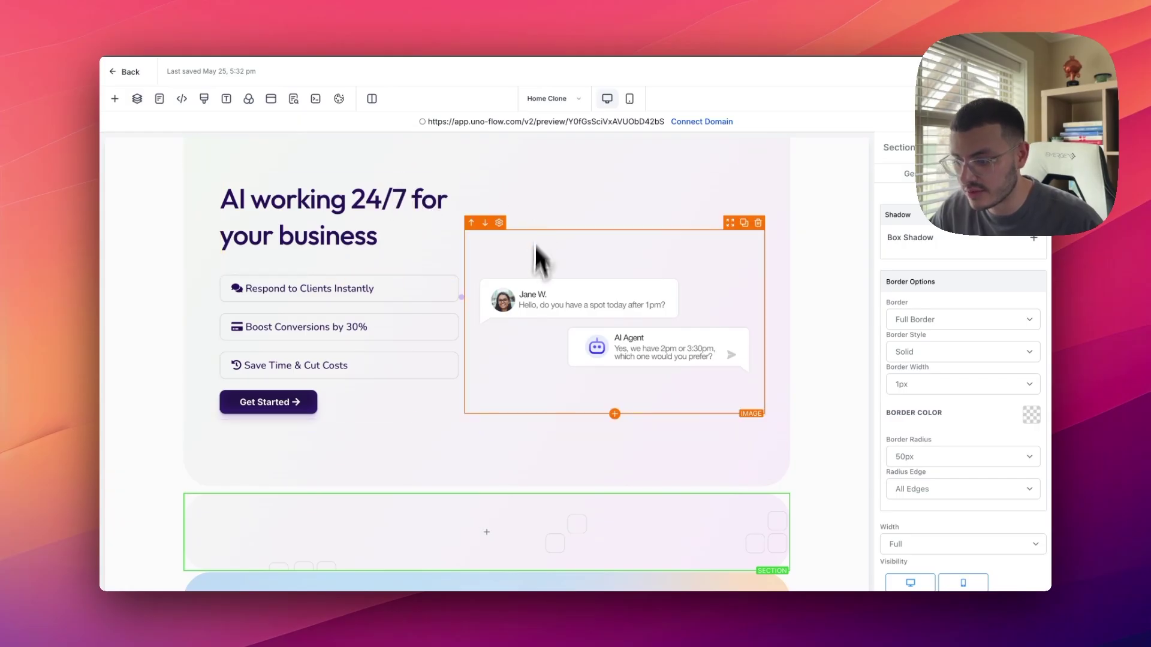
scroll(527, 300, "down", 5)
left_click(484, 364)
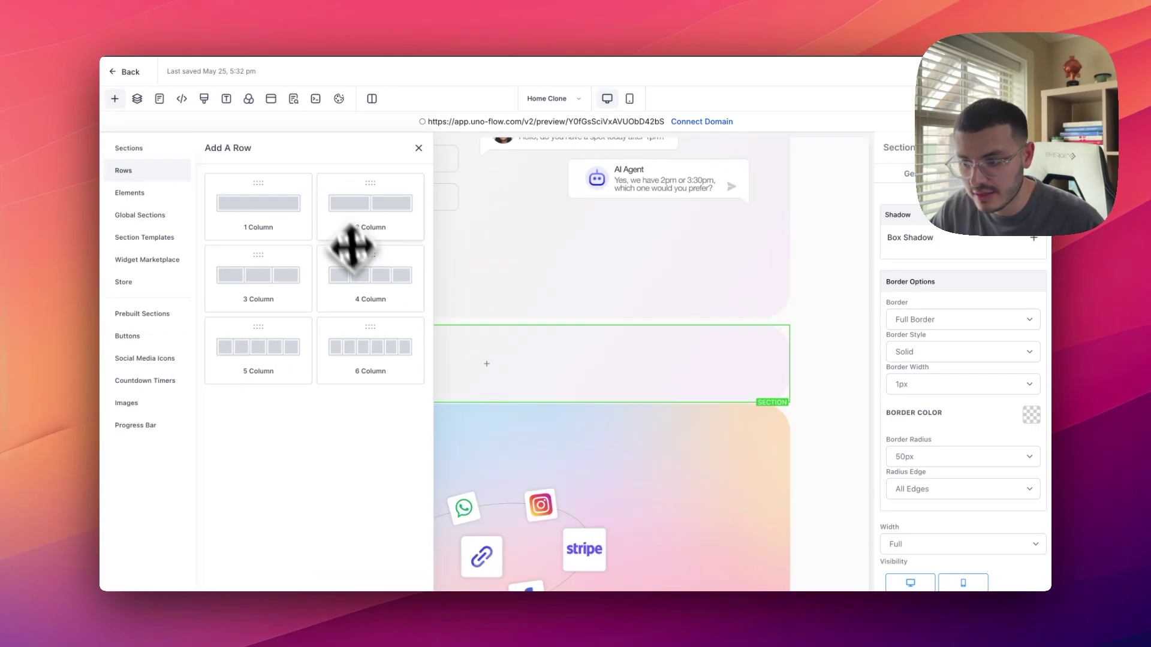
left_click(355, 211)
left_click(368, 383)
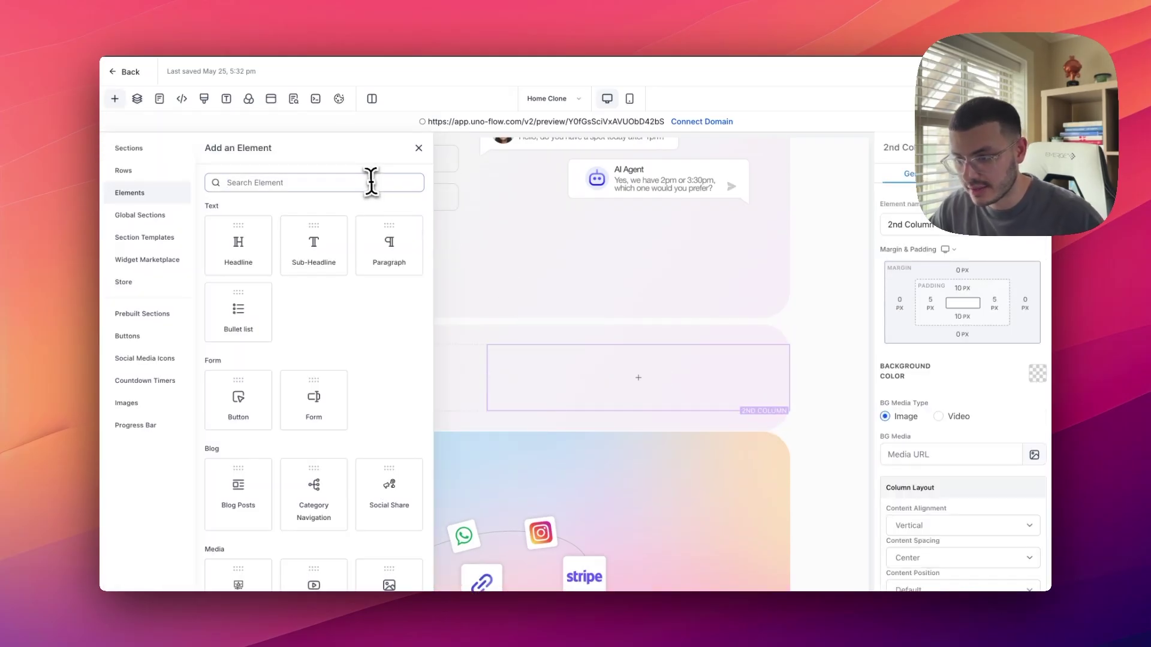
type("image")
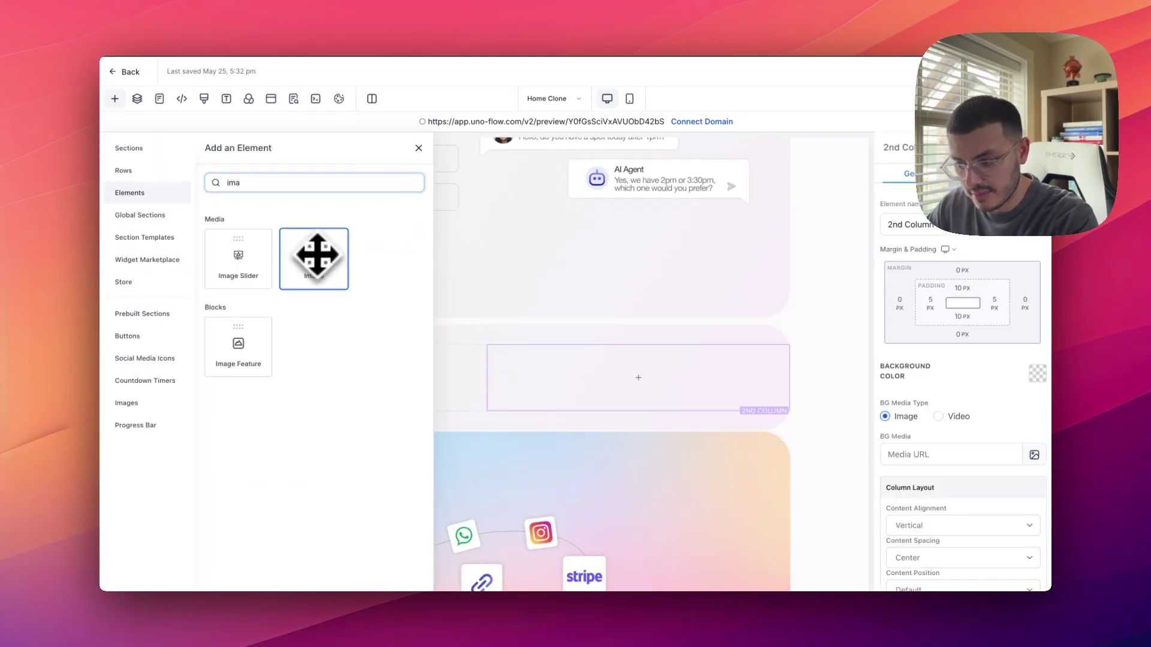
left_click(315, 252)
left_click(339, 438)
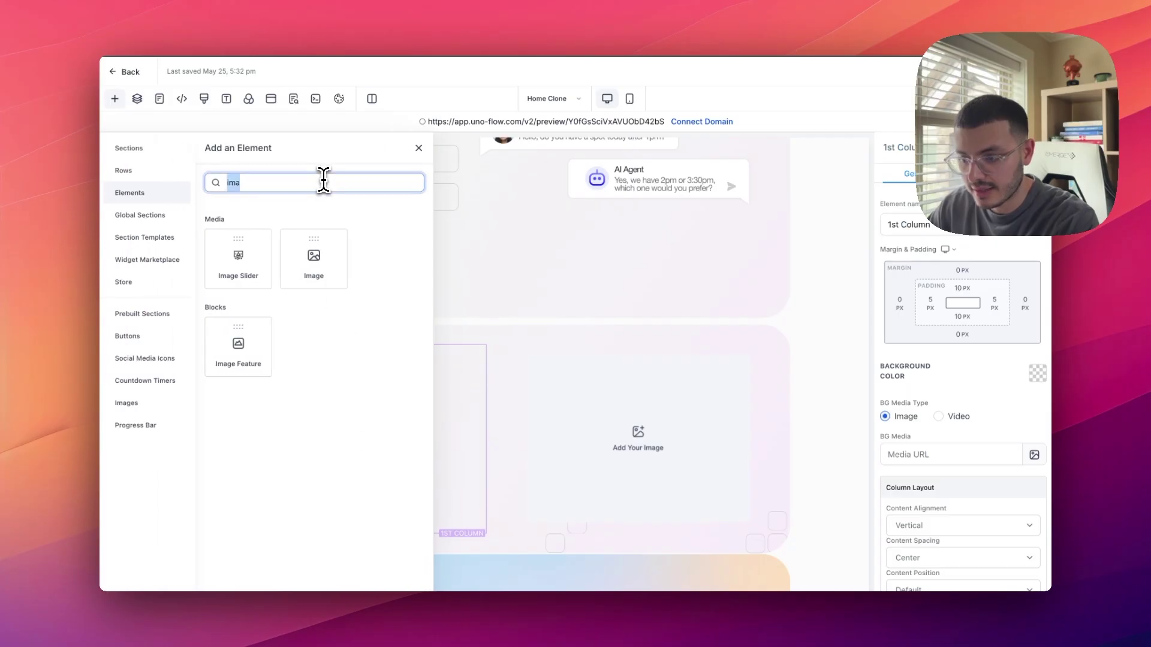
type("text")
left_click(300, 249)
Select the original 'AI working 24/7 for your business' heading in the section above
scroll(393, 231, "up", 2)
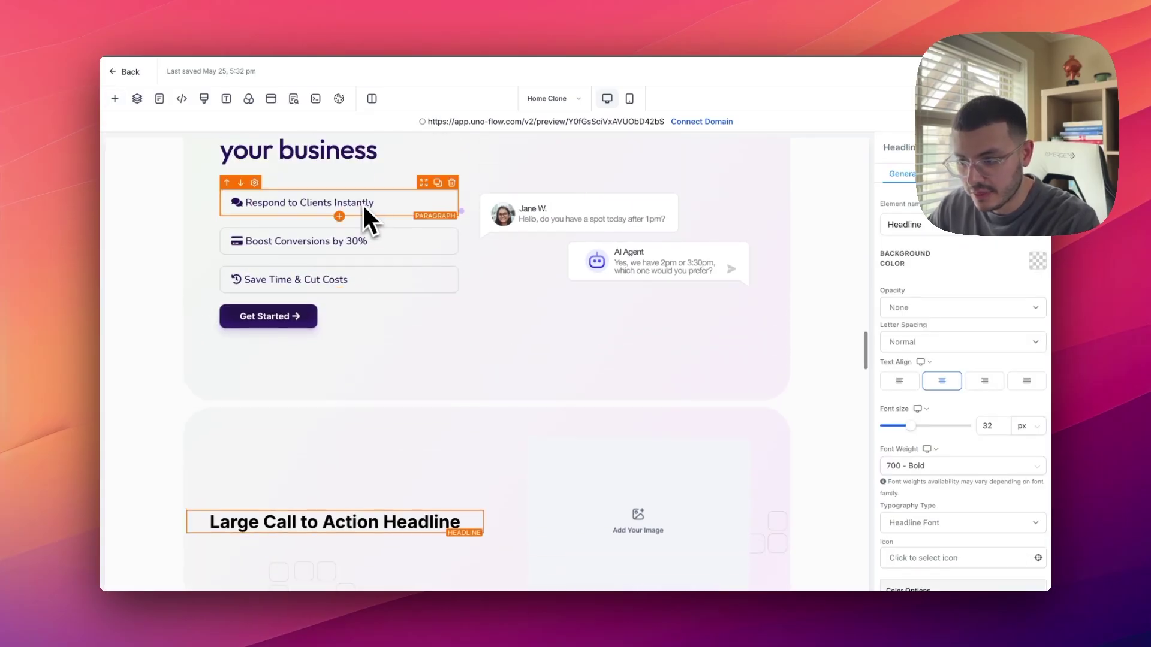
scroll(364, 246, "up", 1)
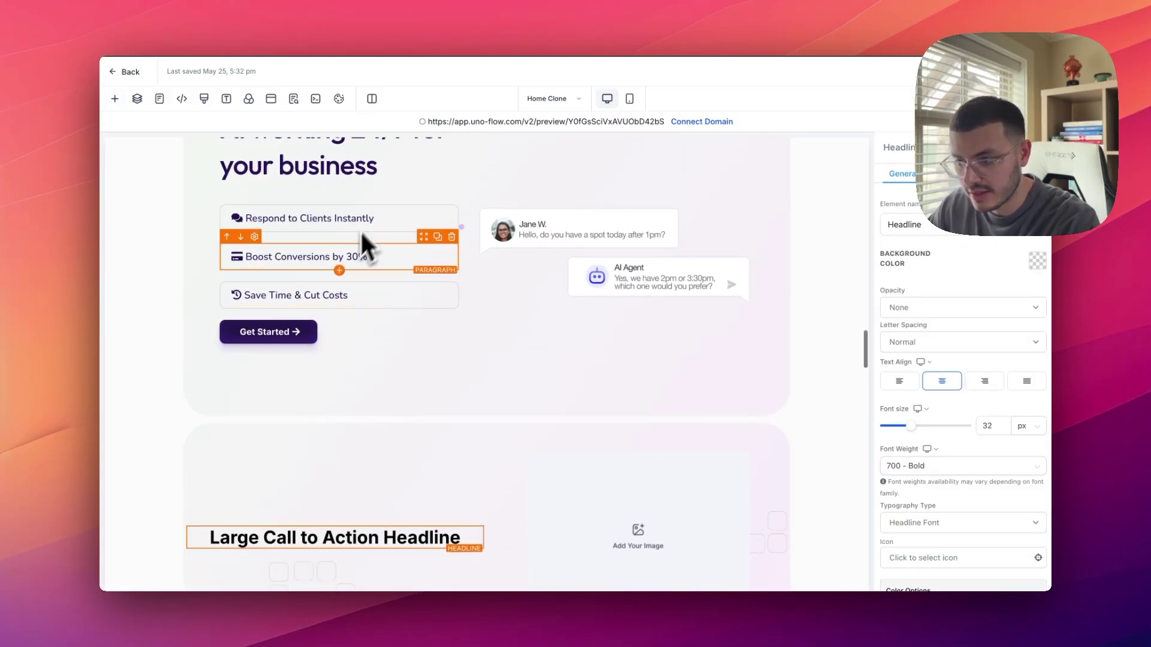
left_click(360, 226)
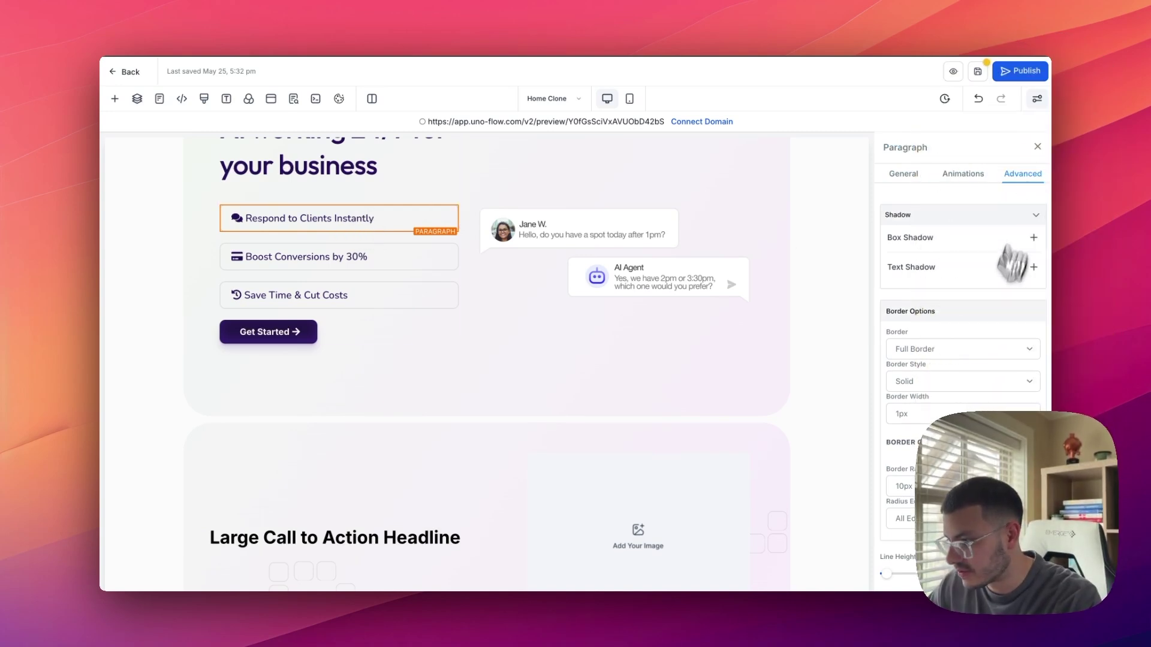
scroll(1013, 264, "down", 1)
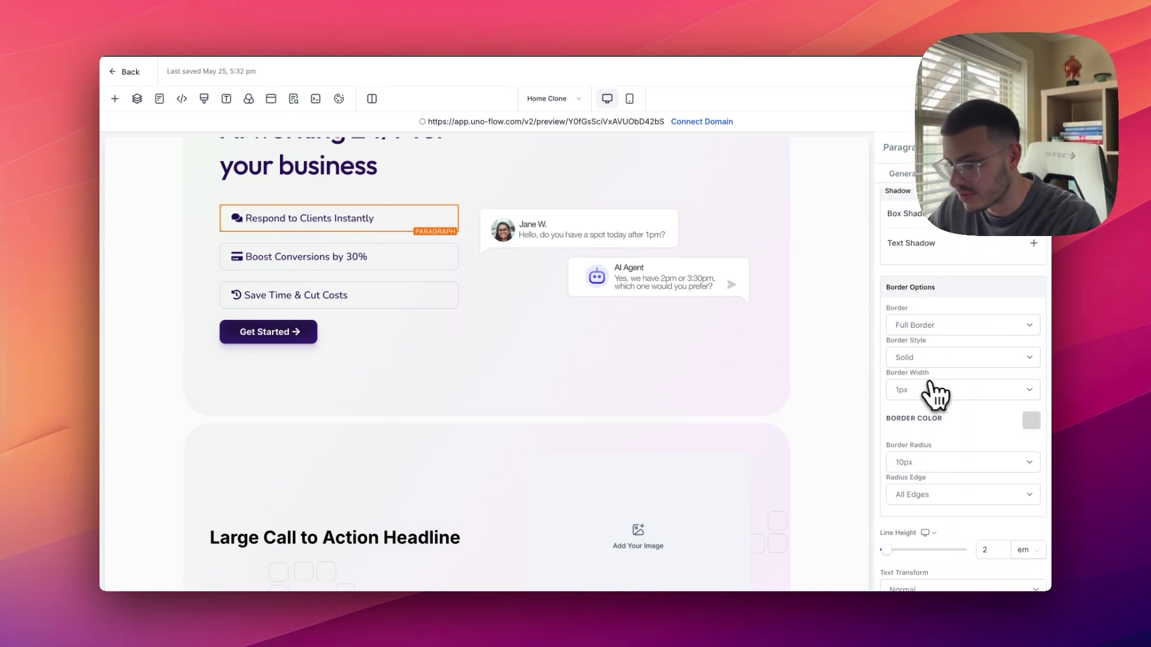
scroll(385, 232, "up", 2)
left_click(389, 230)
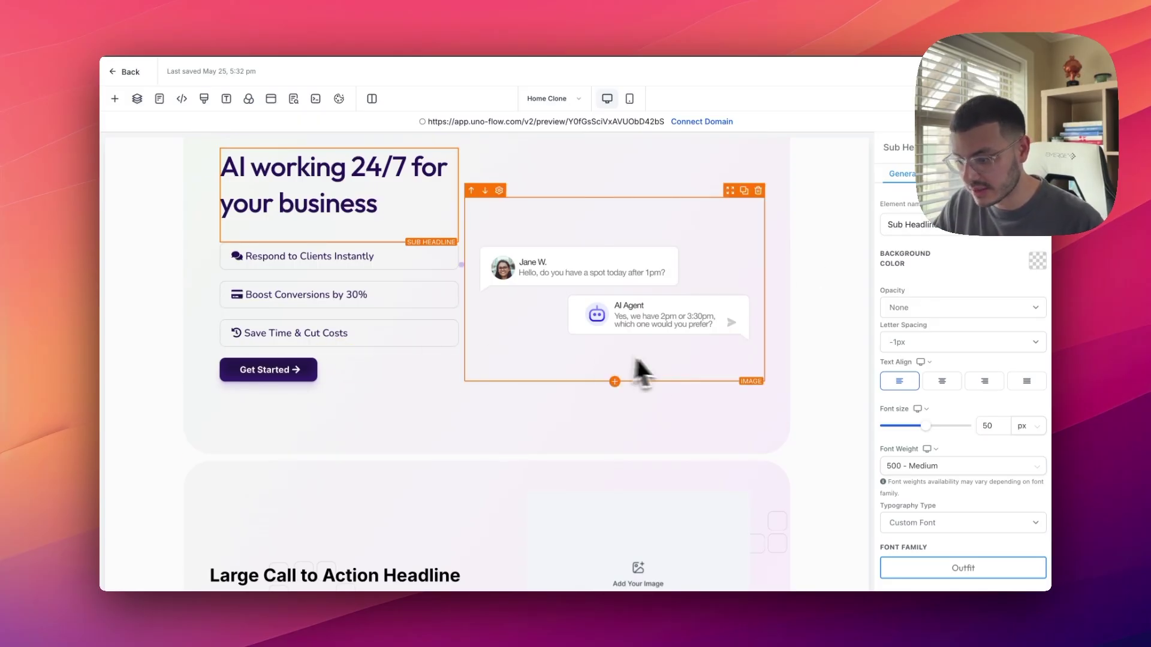
scroll(794, 426, "down", 6)
scroll(509, 398, "up", 2)
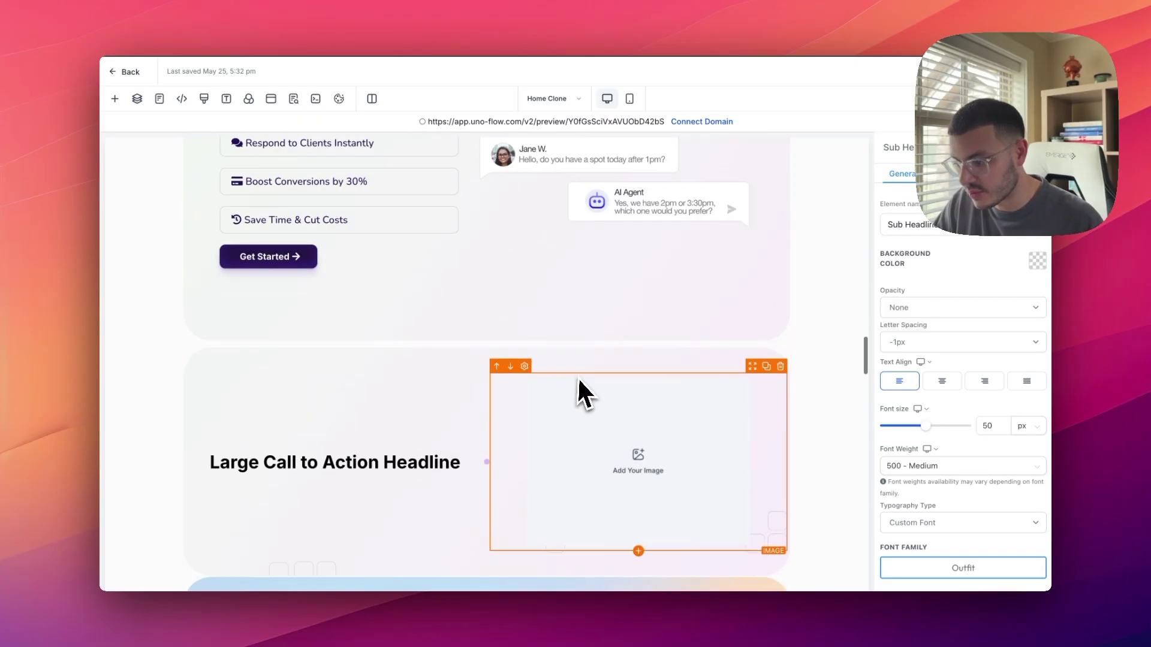
scroll(579, 393, "up", 8)
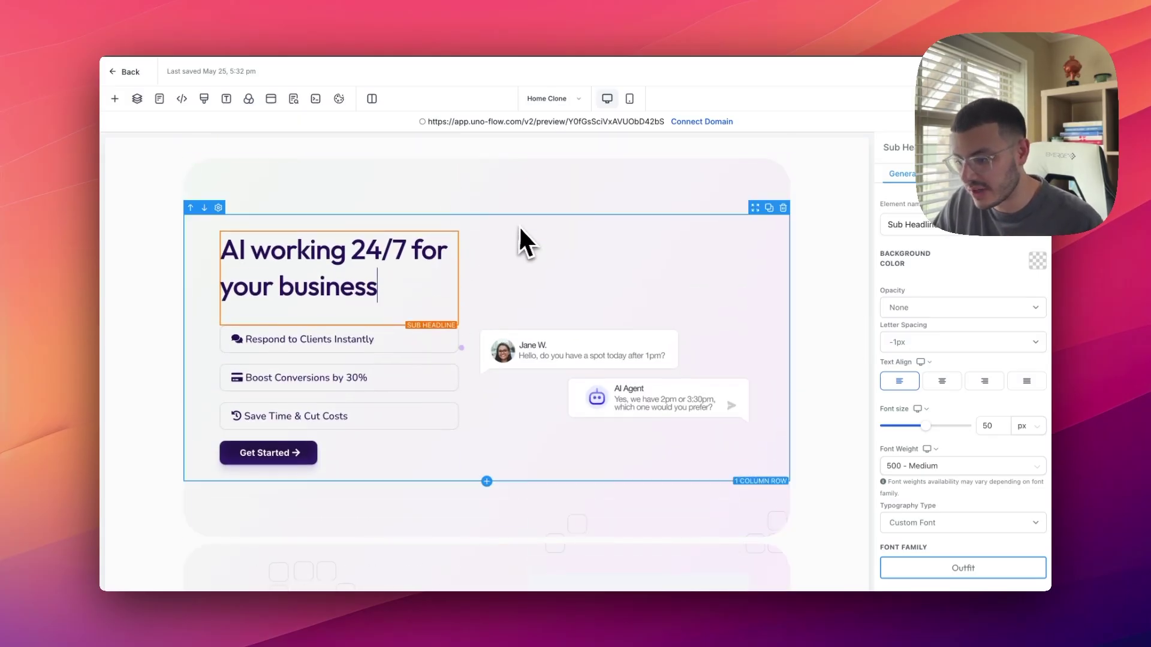
scroll(452, 239, "down", 4)
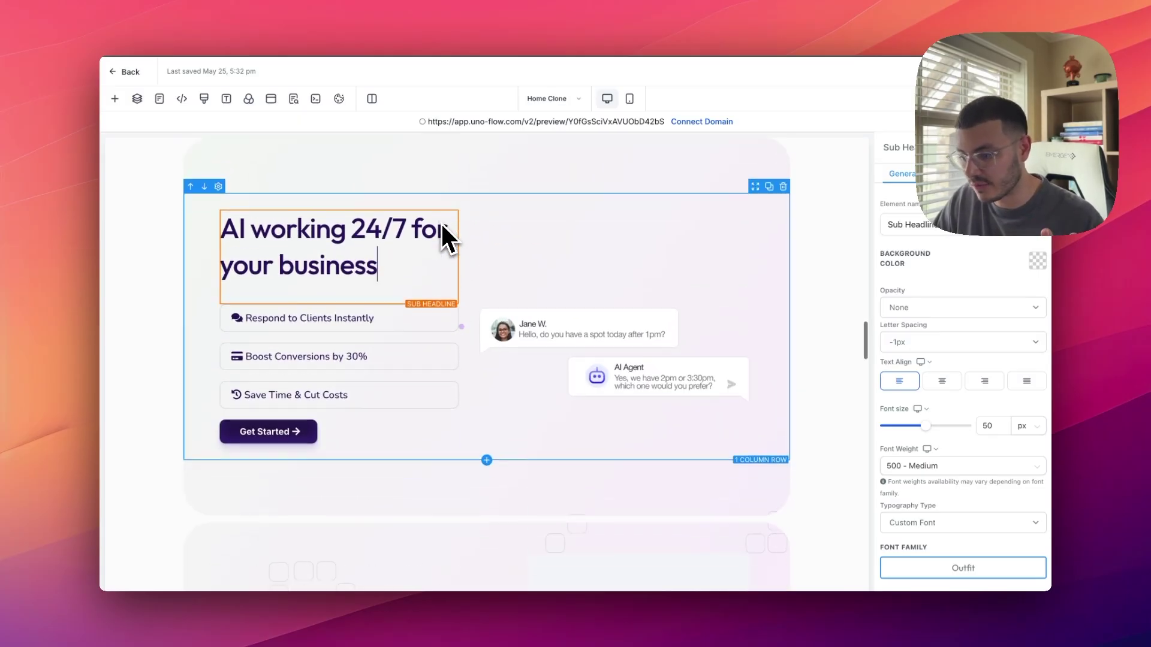
scroll(599, 359, "up", 4)
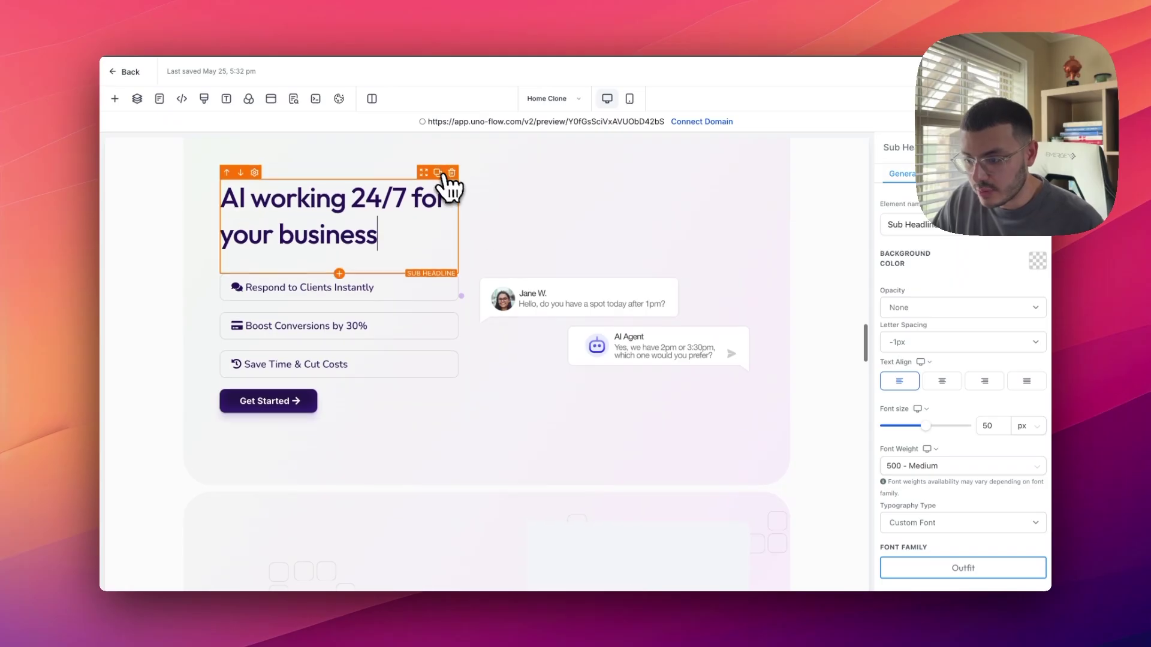
Duplicate that heading and drag the copy into the new row above 'Large Call to Action Headline'
left_click(441, 172)
scroll(446, 305, "down", 2)
left_click_drag(432, 216, 450, 549)
scroll(480, 480, "down", 3)
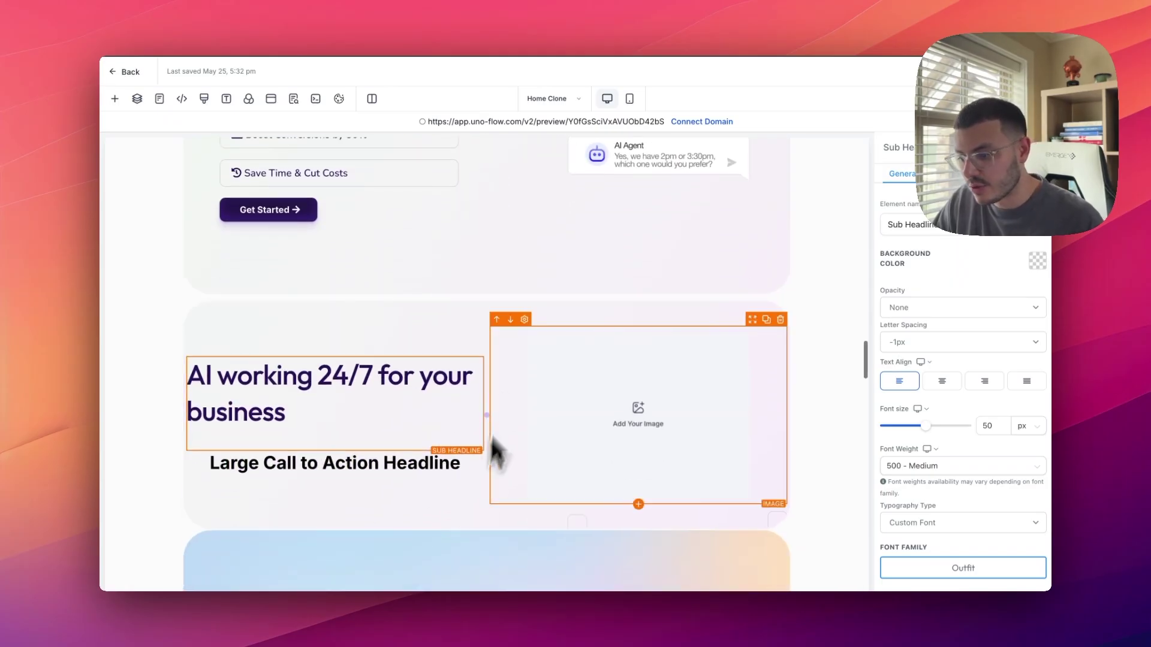
Select the image placeholder, then review and close the site-wide Typography settings
left_click(514, 394)
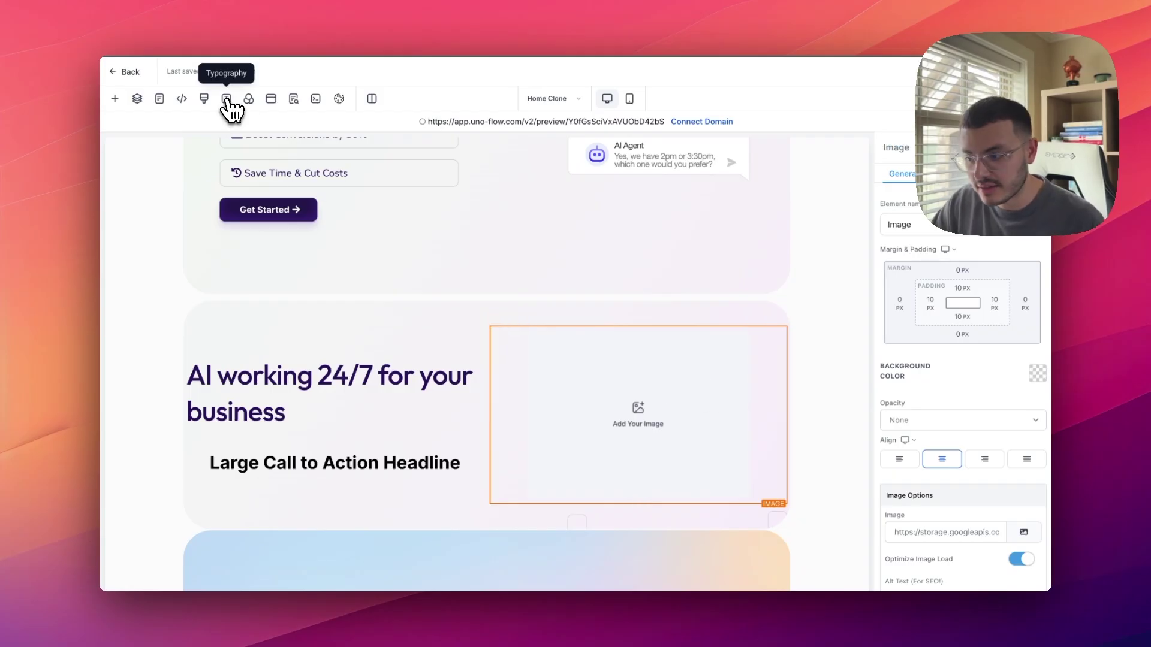
left_click(226, 99)
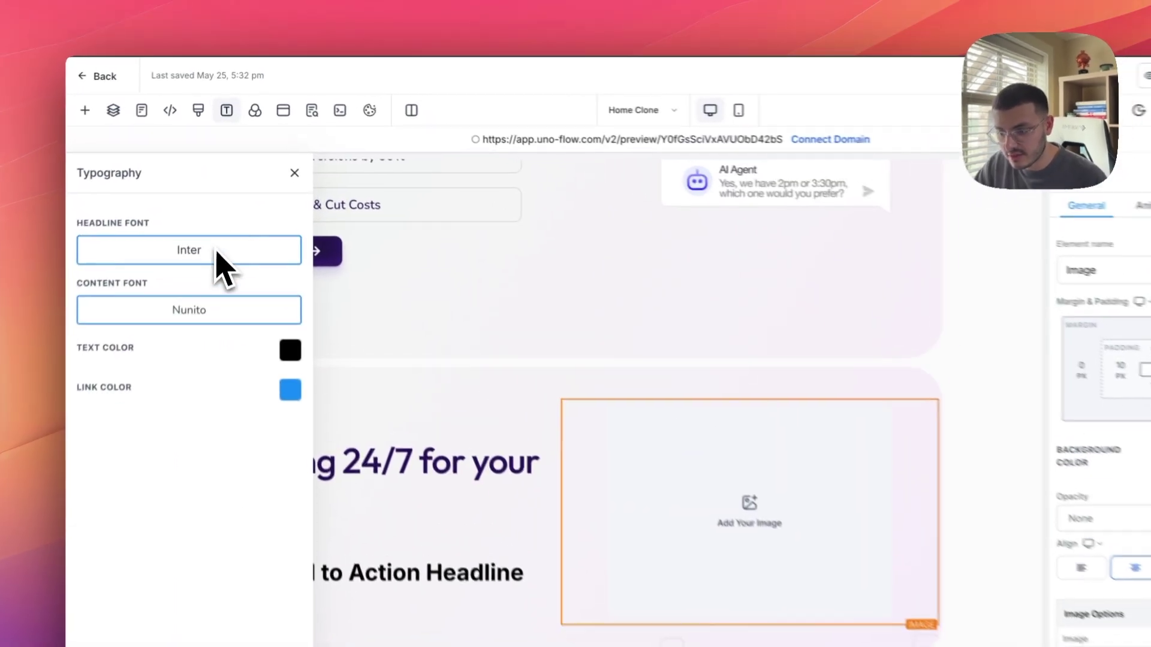
left_click(279, 148)
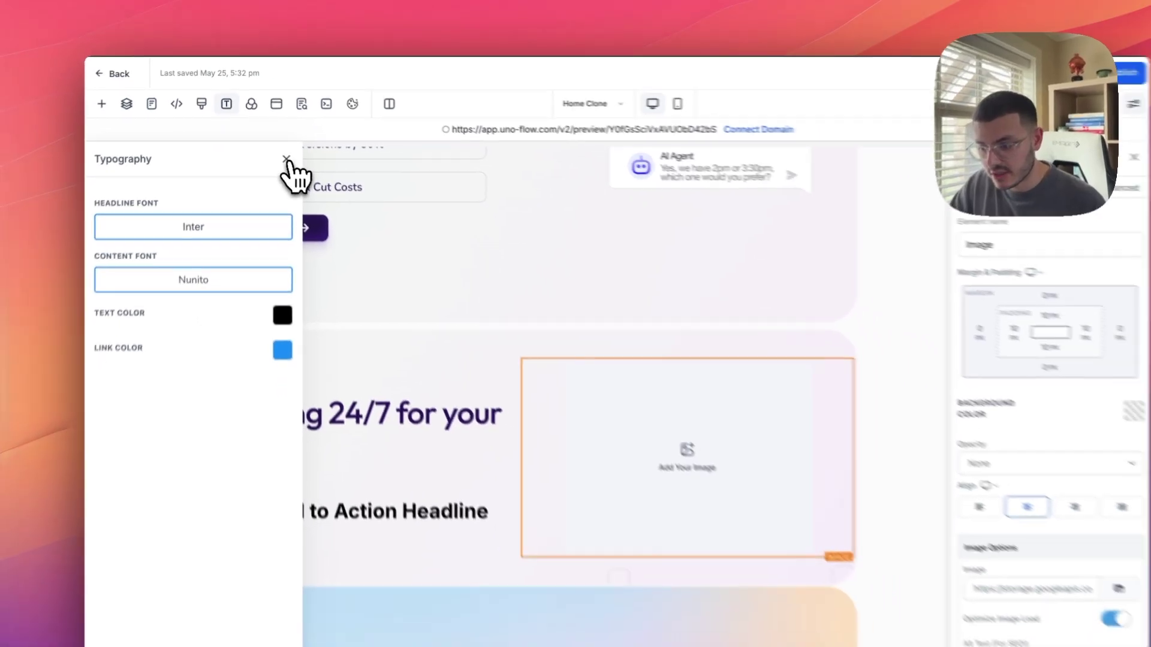
left_click(299, 179)
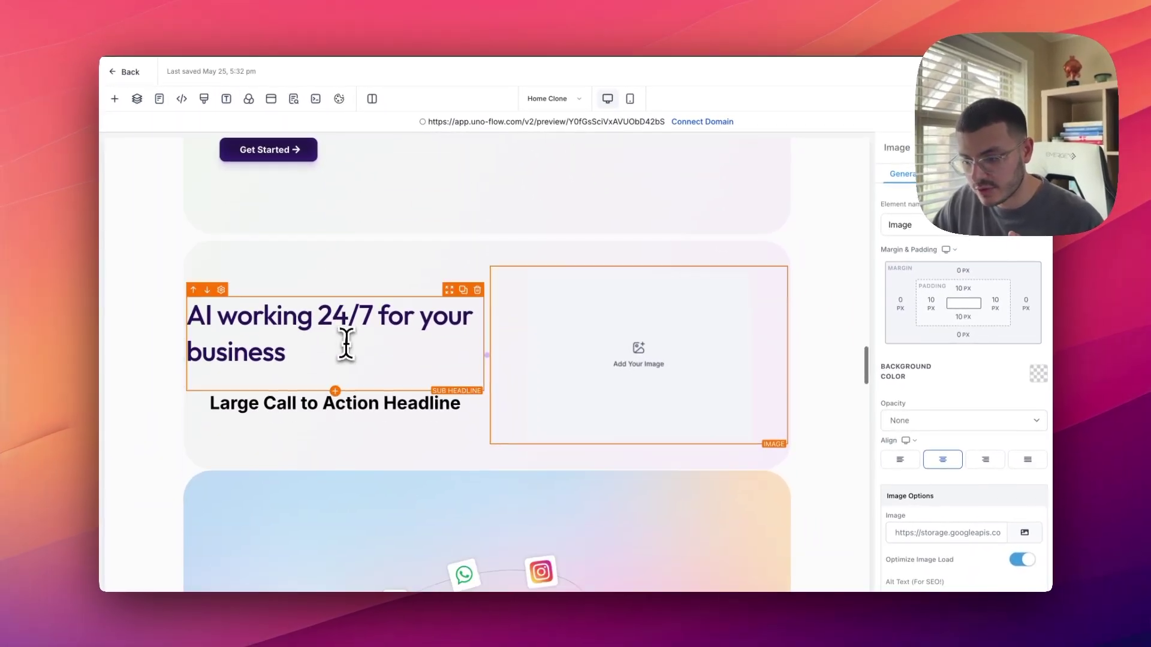
Duplicate the 'Respond to Clients Instantly' paragraph and drag it below the copied headline
left_click(304, 316)
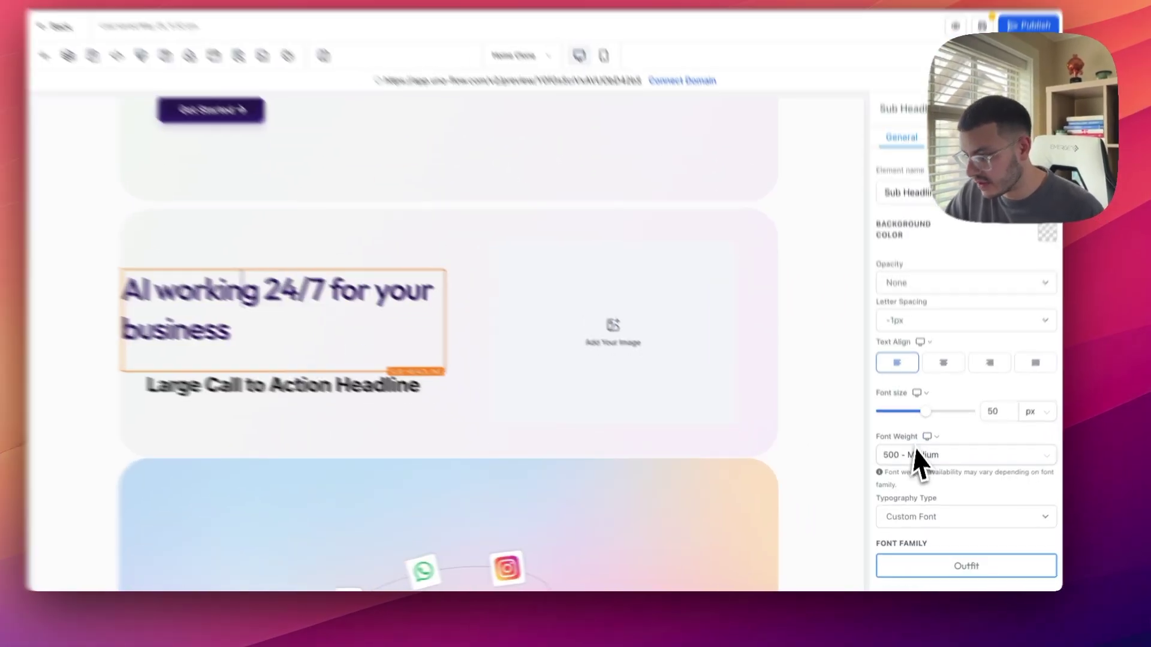
scroll(917, 462, "down", 4)
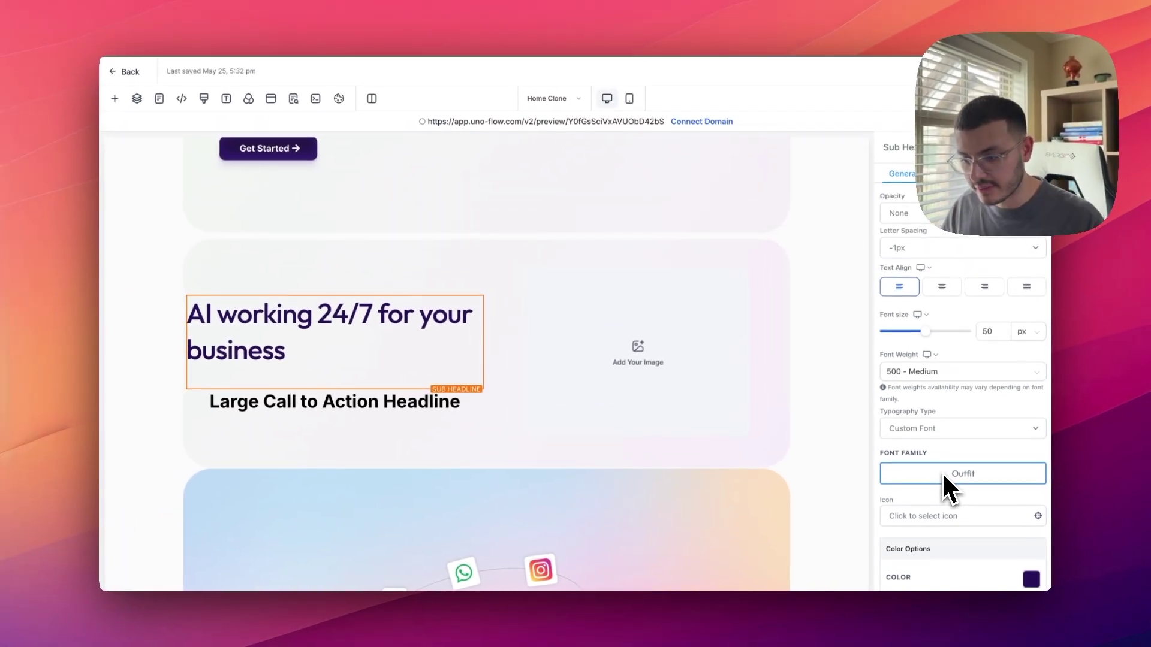
scroll(565, 303, "up", 4)
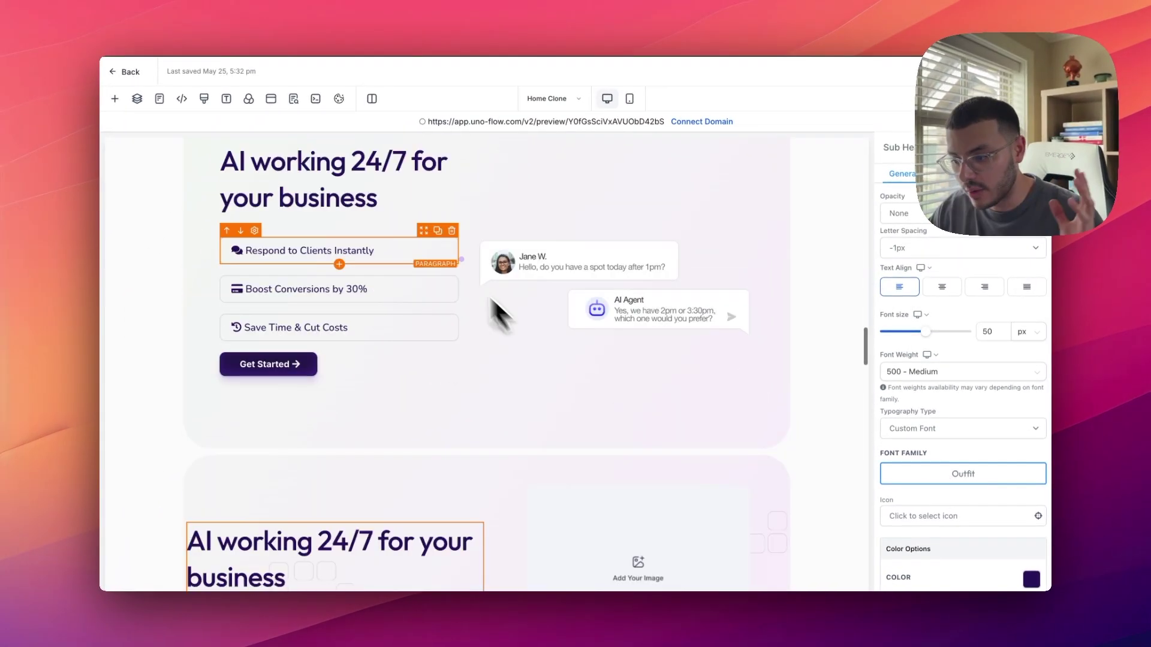
left_click(437, 230)
scroll(450, 300, "down", 2)
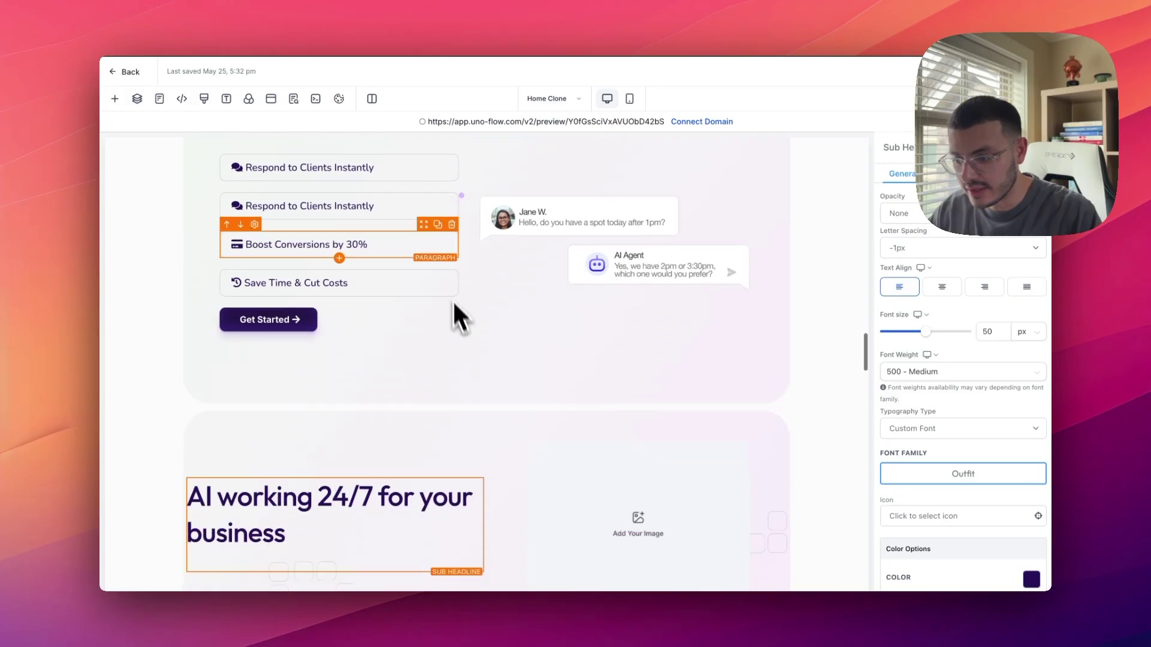
left_click_drag(431, 195, 465, 527)
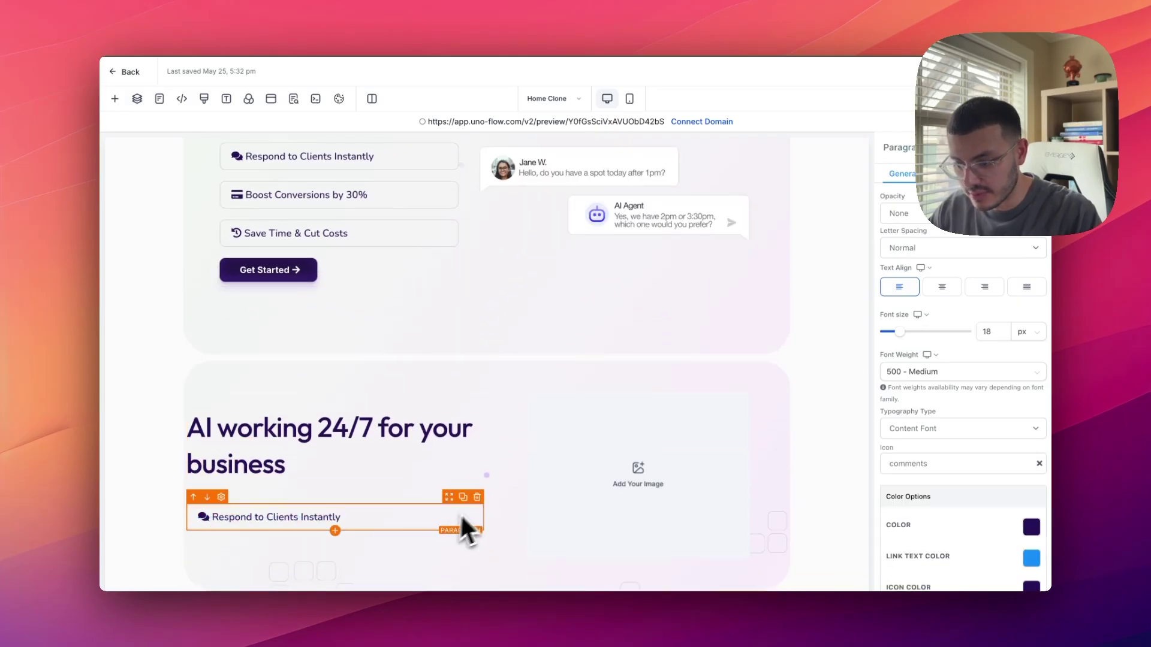
scroll(473, 524, "down", 1)
scroll(330, 419, "down", 6)
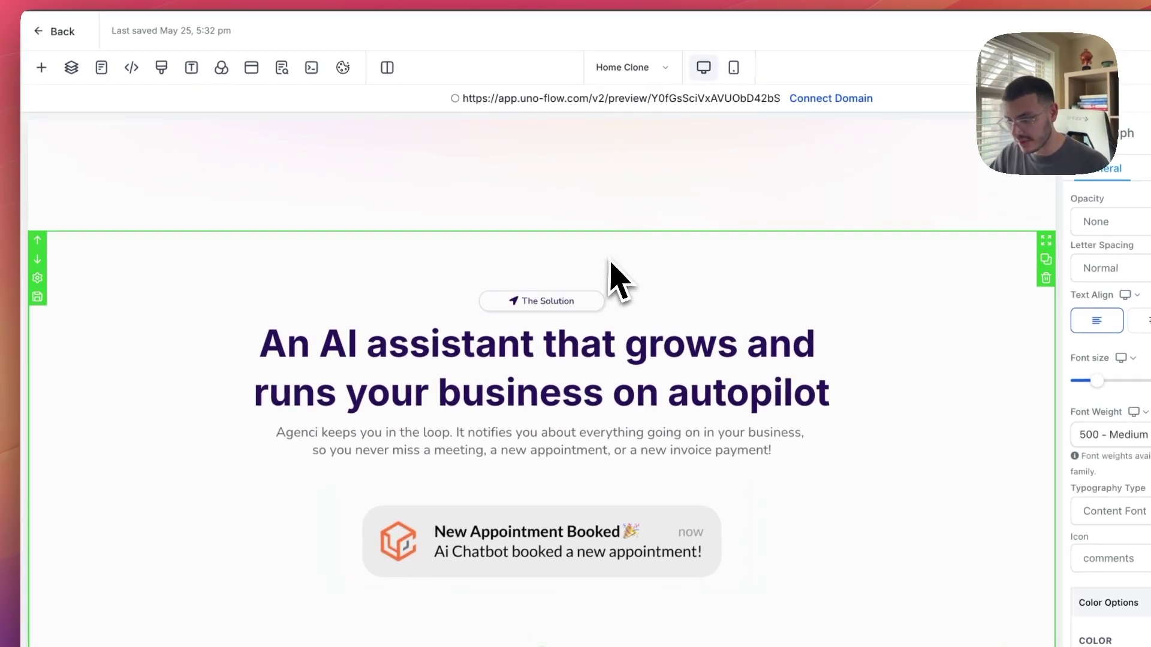
Apply a right-margin preset to The Problem label
scroll(611, 275, "up", 10)
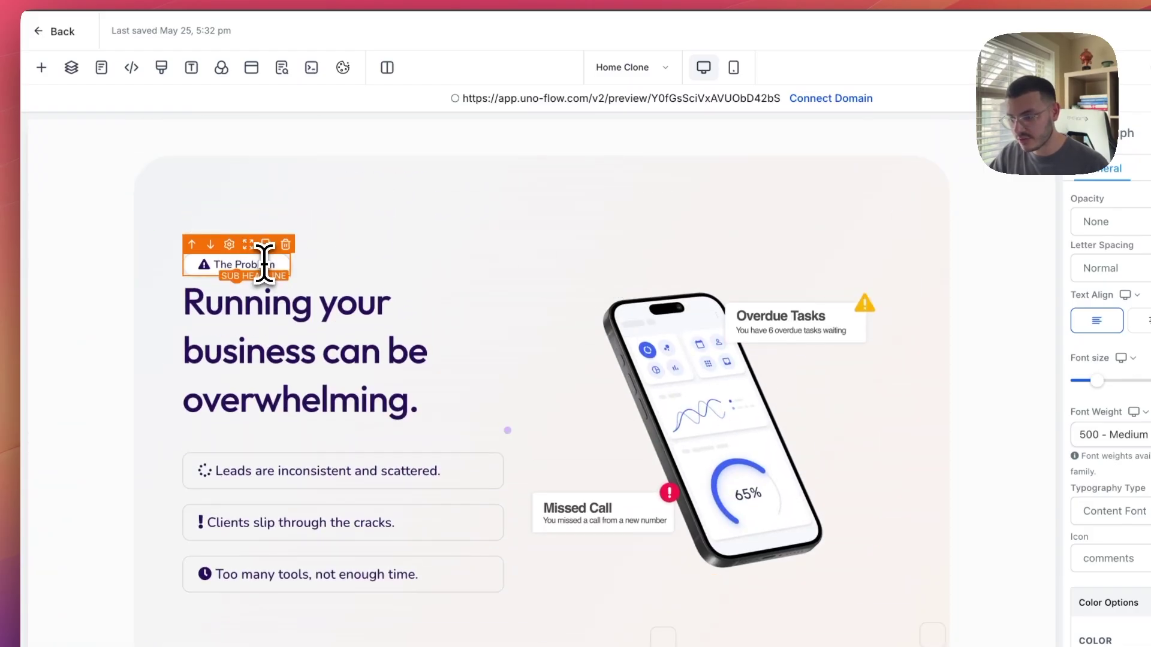
left_click(264, 263)
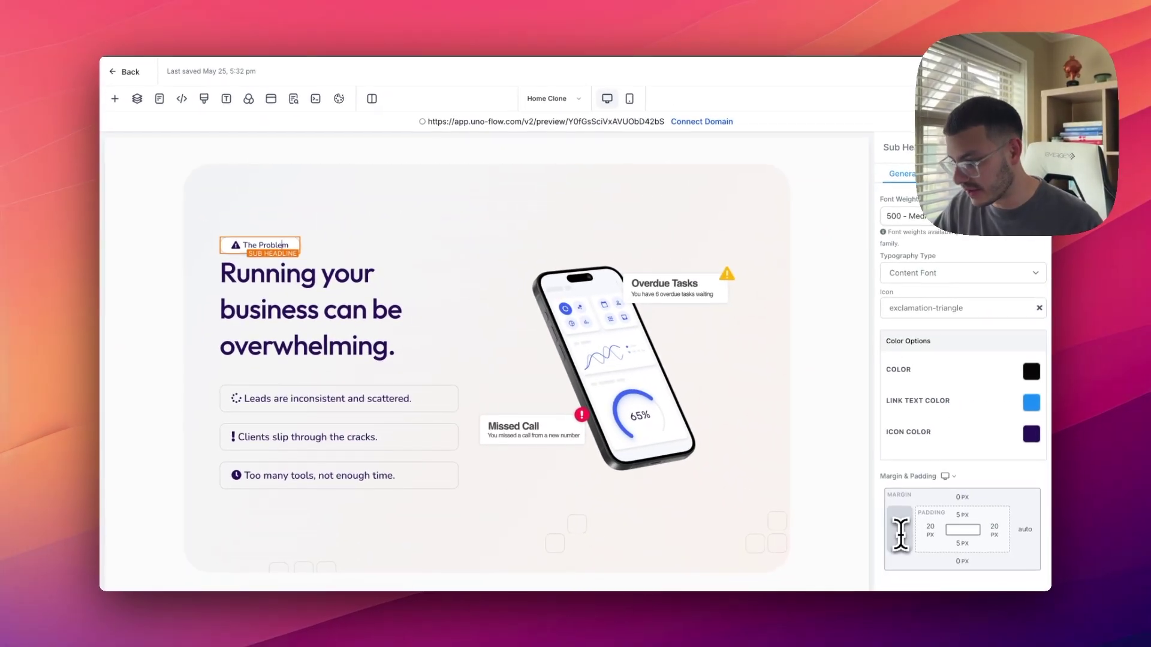
left_click(909, 539)
left_click(1025, 530)
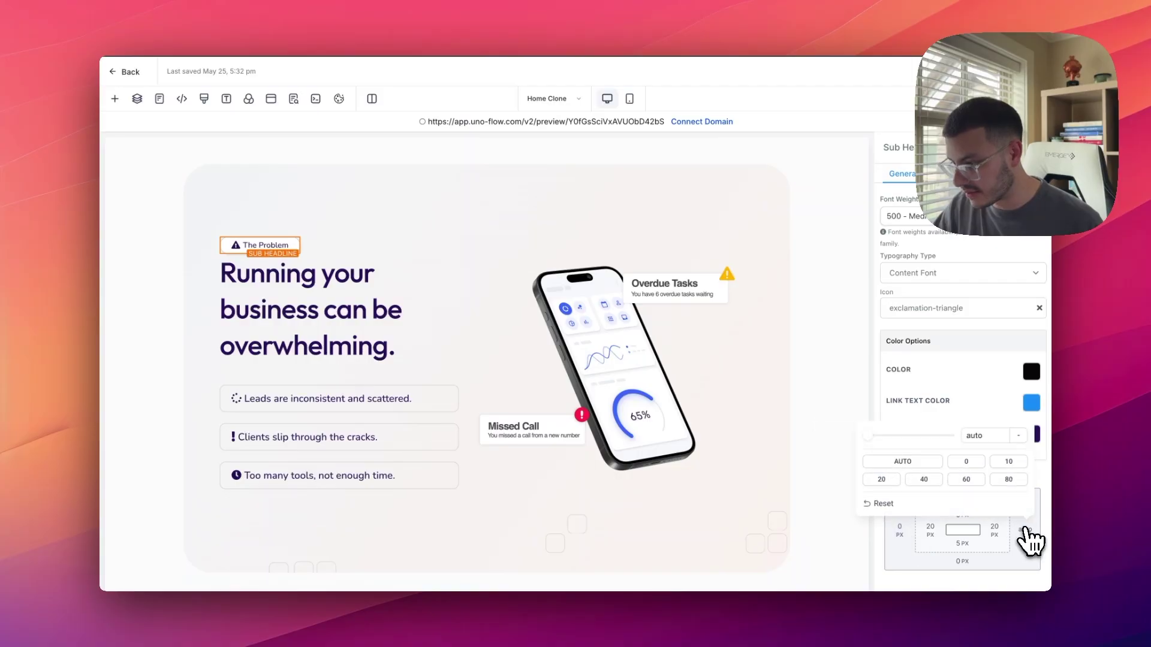
left_click(966, 479)
Set The Problem label's left and right margins to auto
left_click(355, 221)
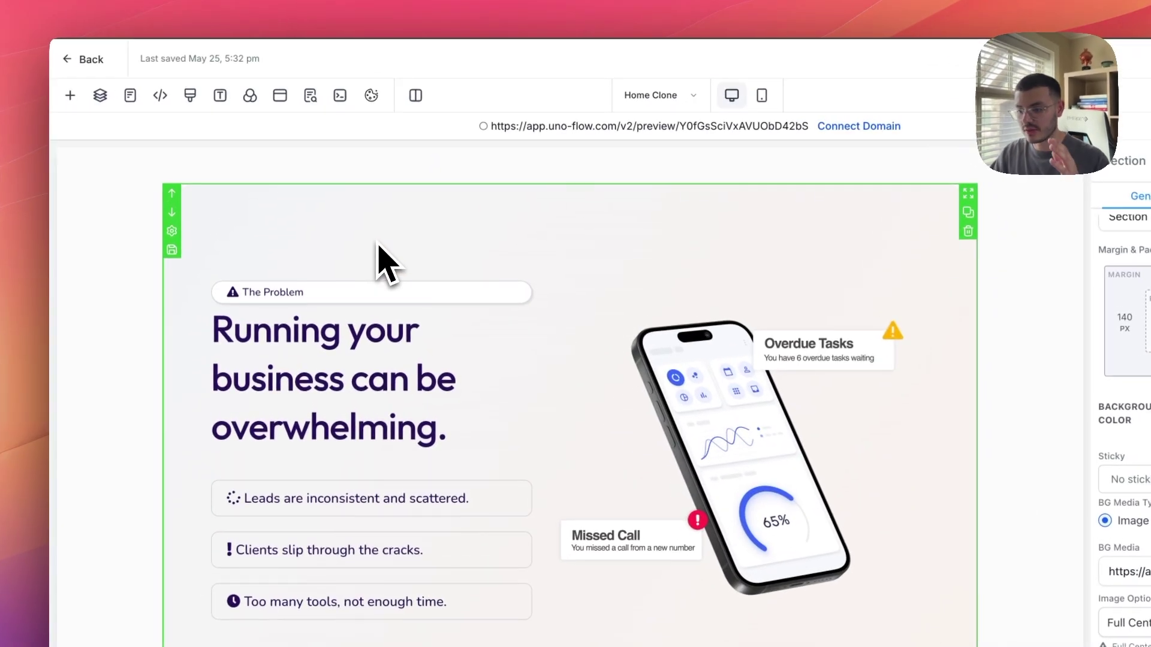
left_click(363, 277)
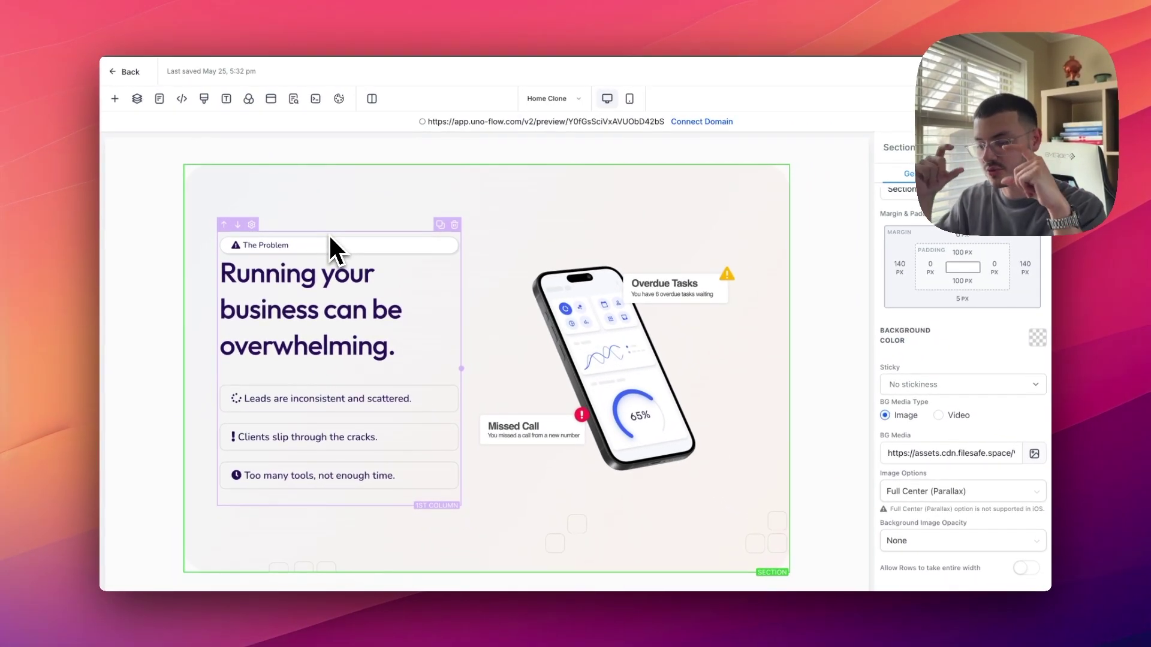
left_click(340, 256)
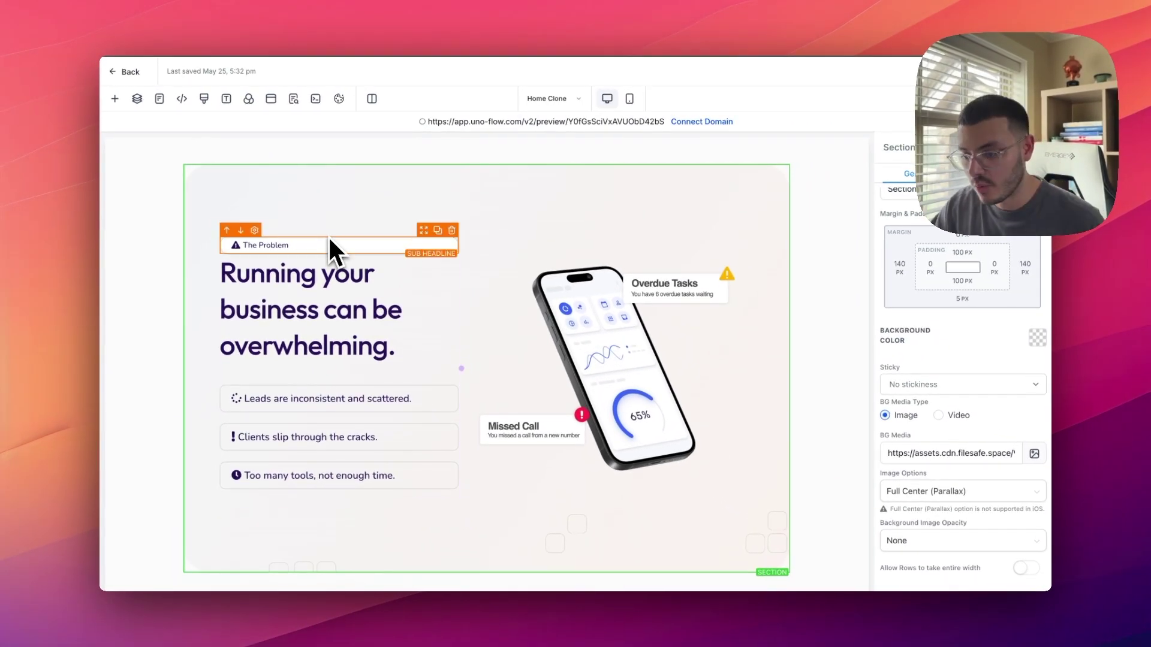
left_click(323, 246)
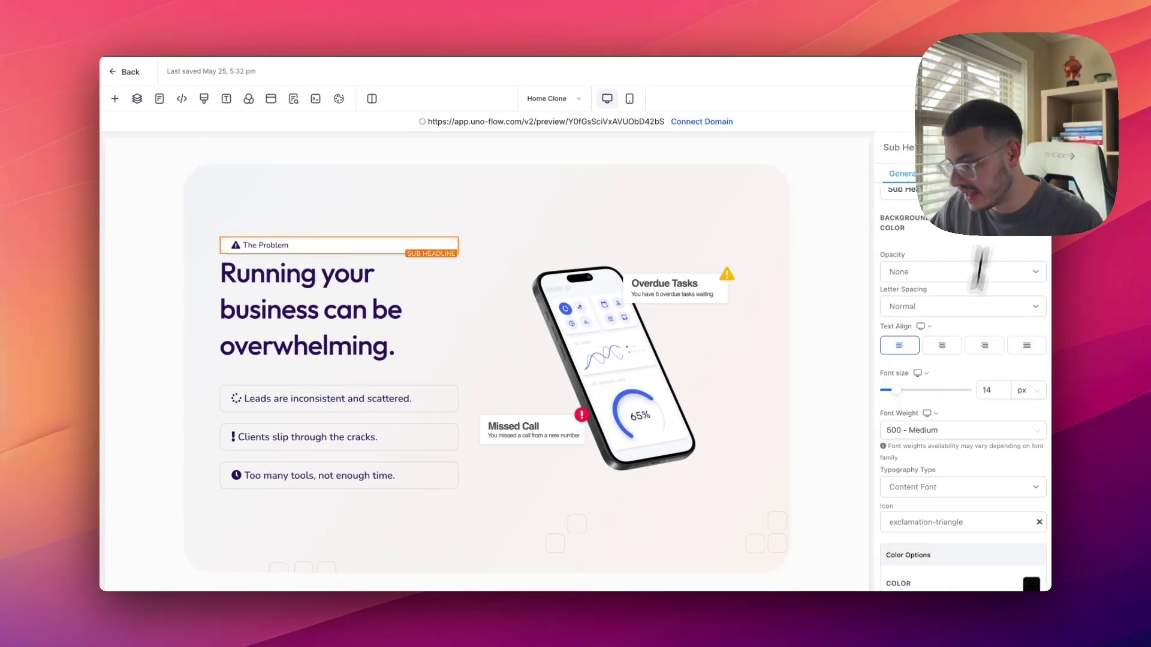
scroll(976, 276, "down", 4)
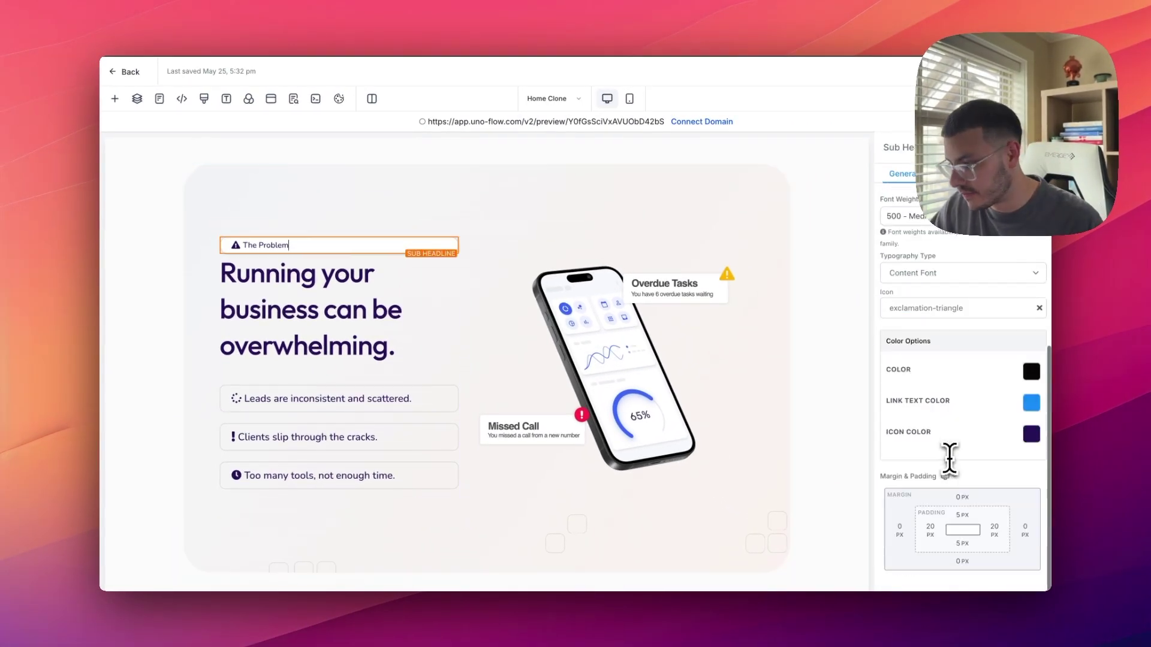
left_click(901, 531)
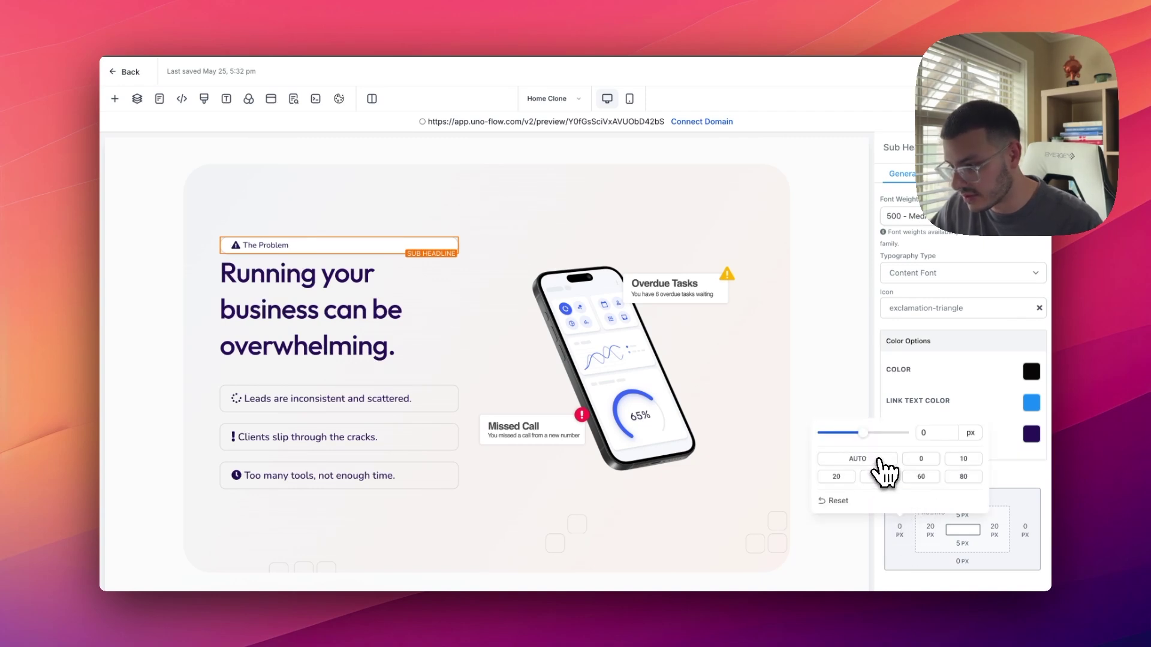
left_click(876, 465)
left_click(1025, 533)
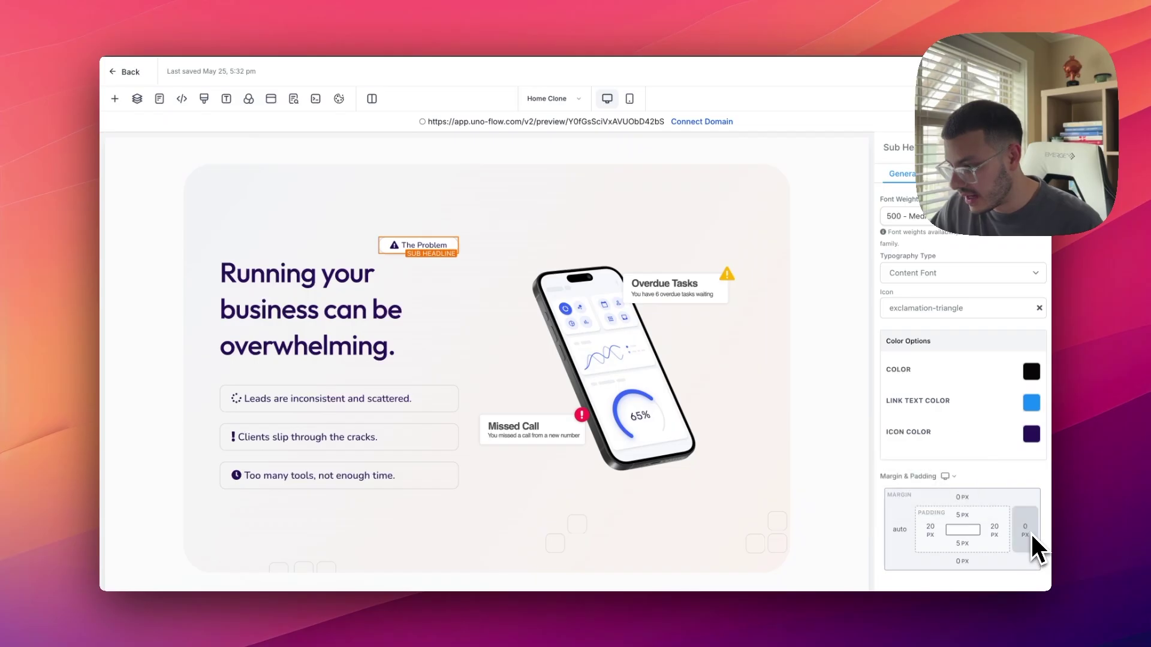
left_click(1031, 535)
left_click(918, 461)
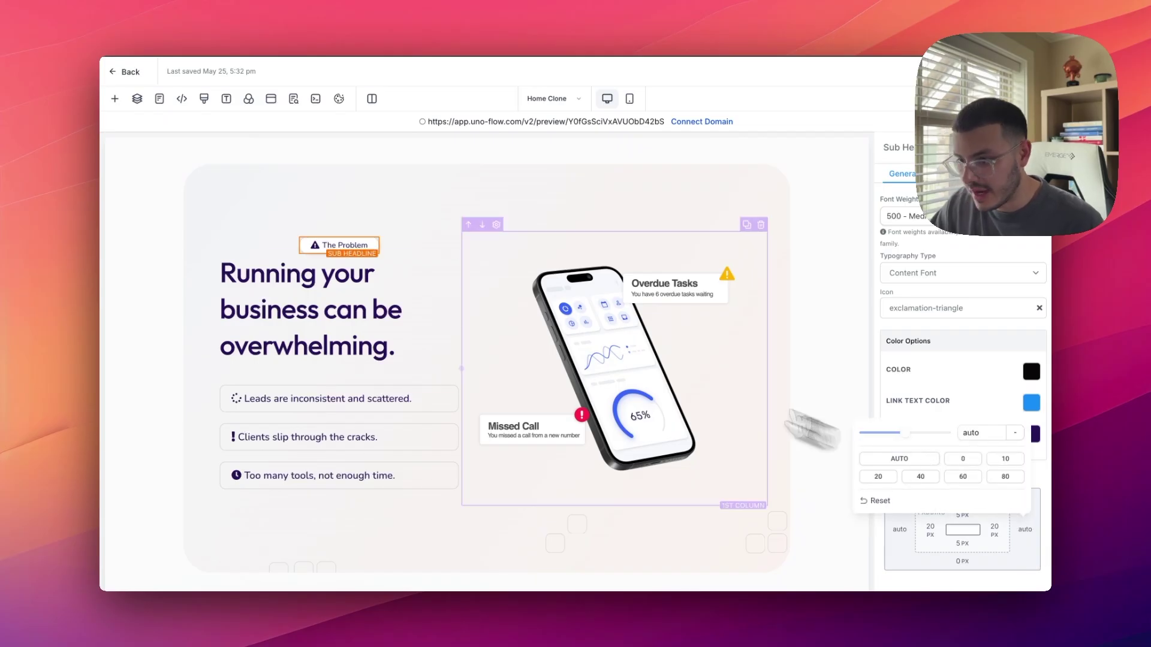
Set The Problem badge's left margin to 0 so it aligns with its headline
left_click(432, 240)
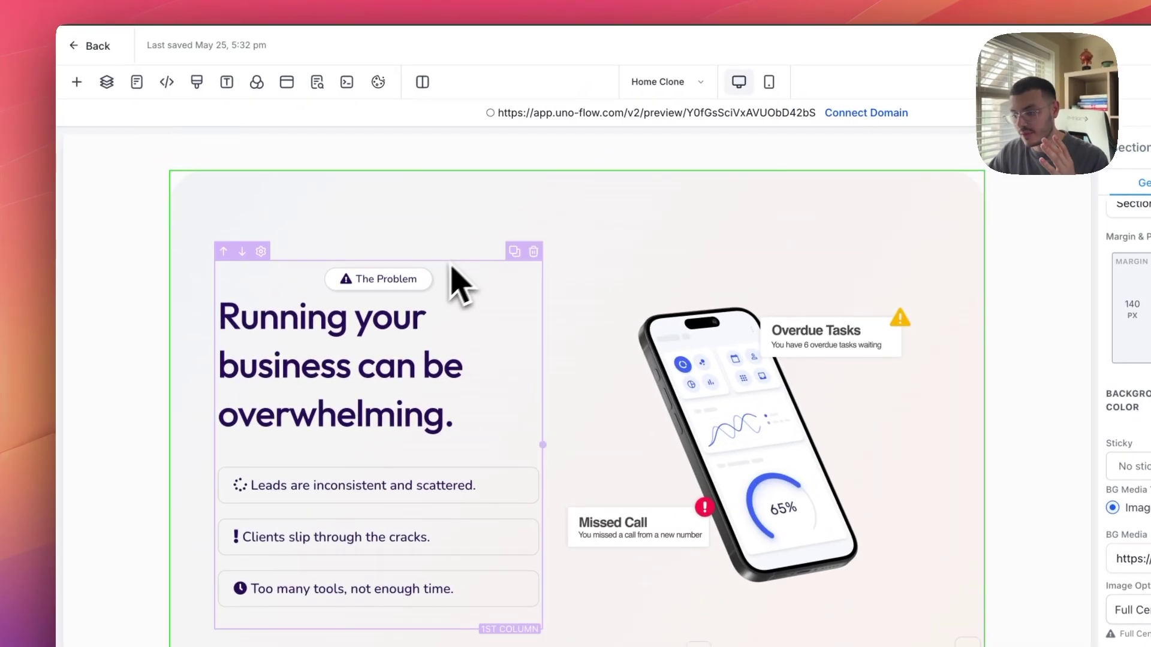
left_click(373, 287)
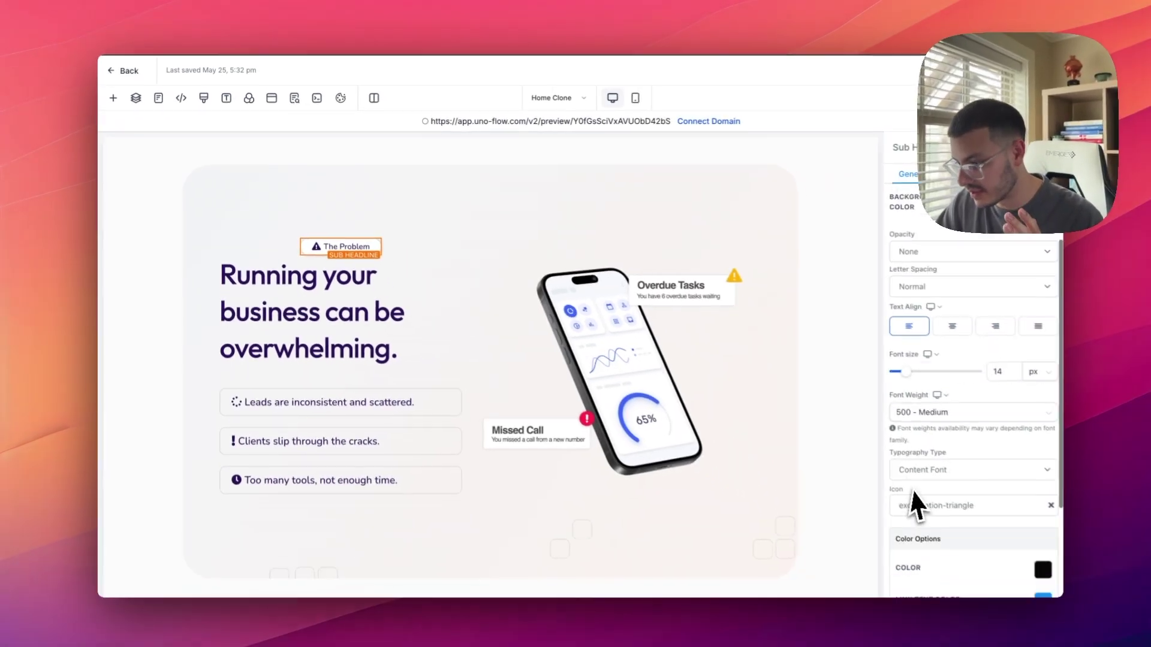
scroll(912, 492, "down", 3)
left_click(907, 533)
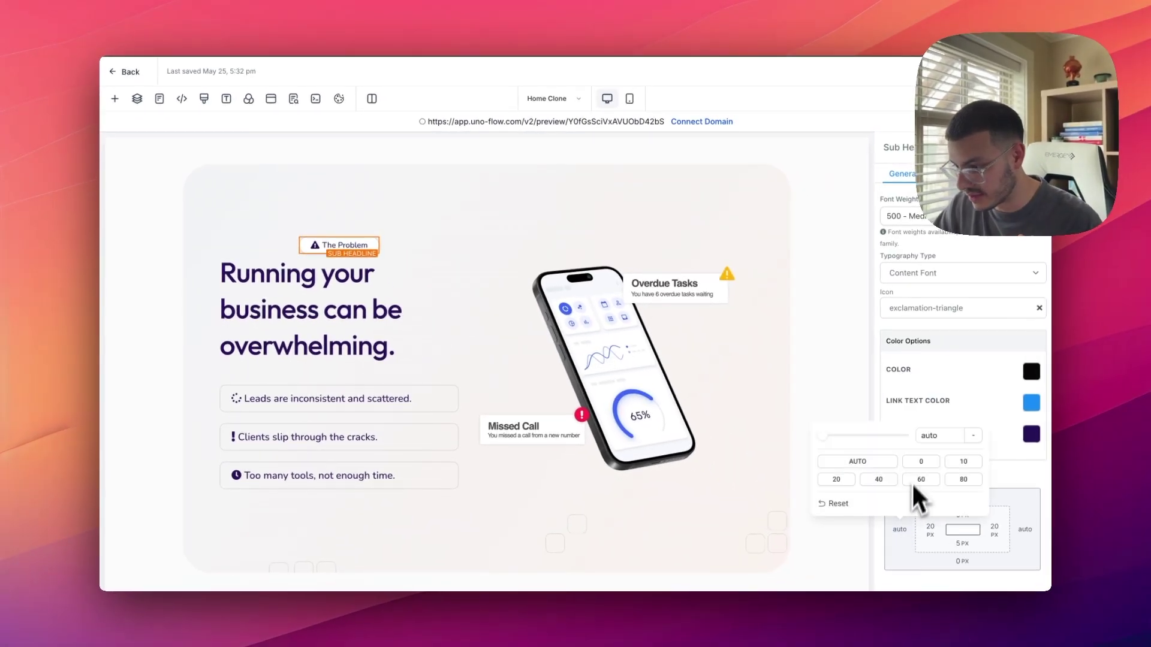
left_click(918, 463)
Check that The Solution badge stays centred above its heading
left_click(393, 207)
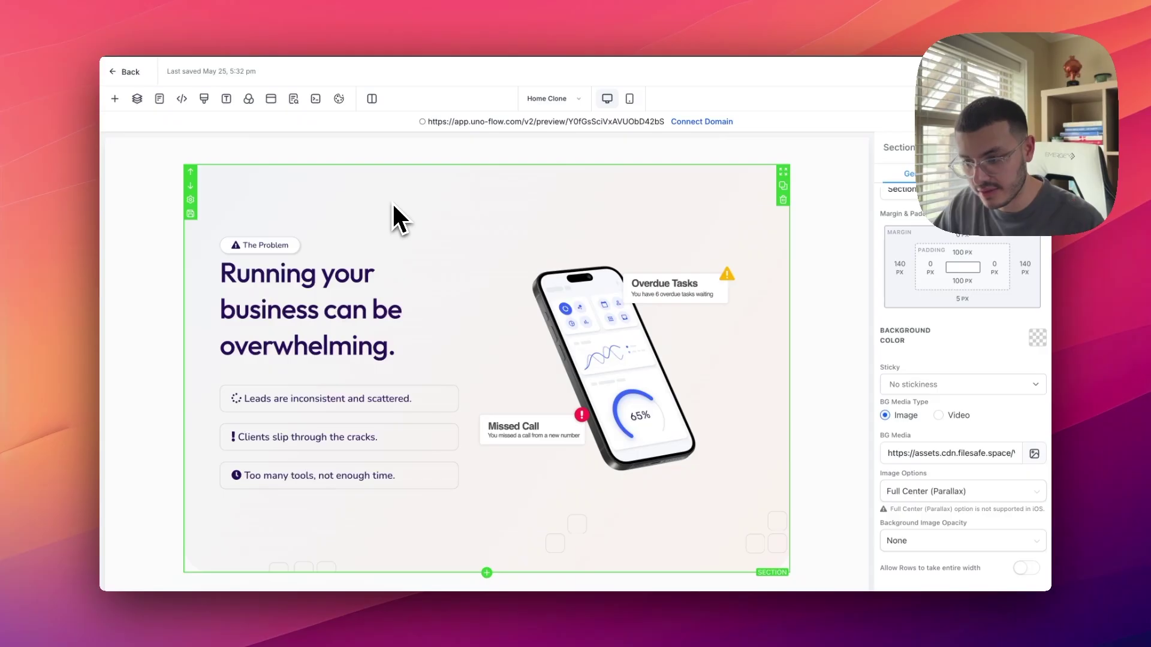
scroll(392, 203, "up", 5)
left_click(459, 344)
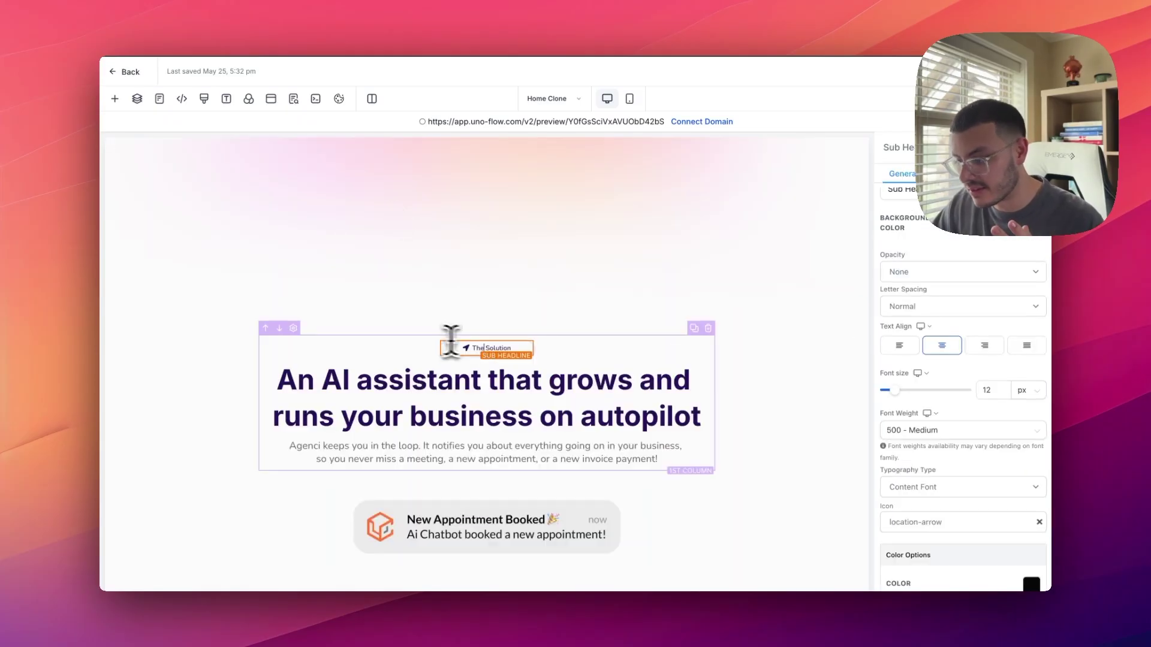
scroll(933, 456, "down", 4)
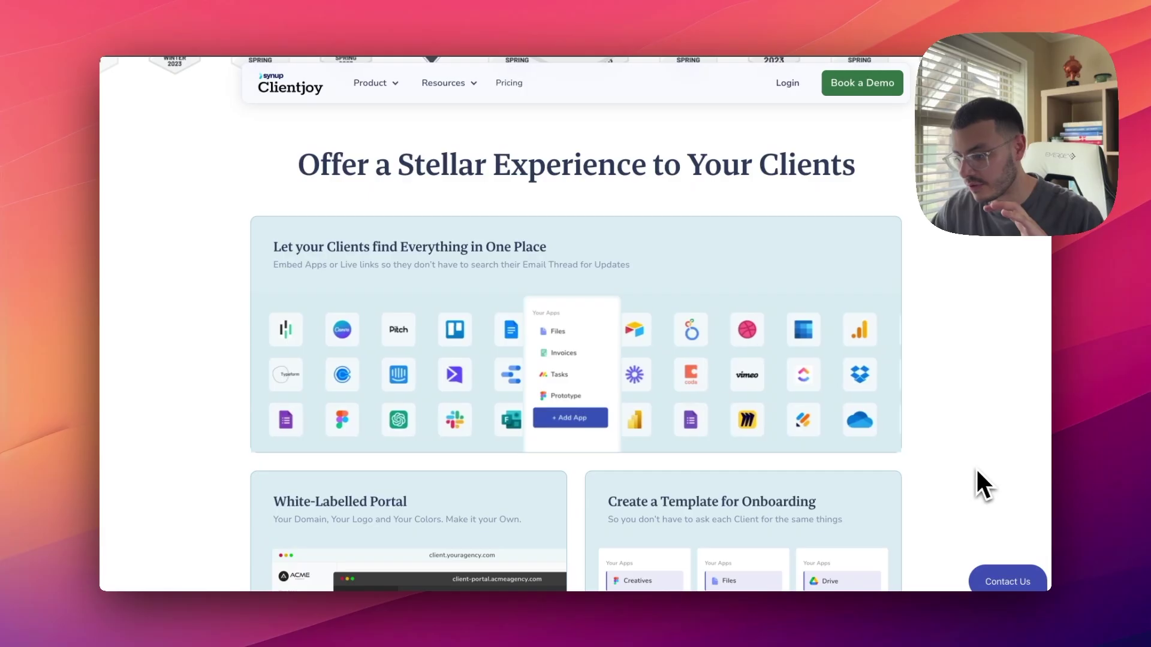
Scroll Clientjoy's page down to the White-Labelled Portal and onboarding template cards
scroll(976, 470, "down", 3)
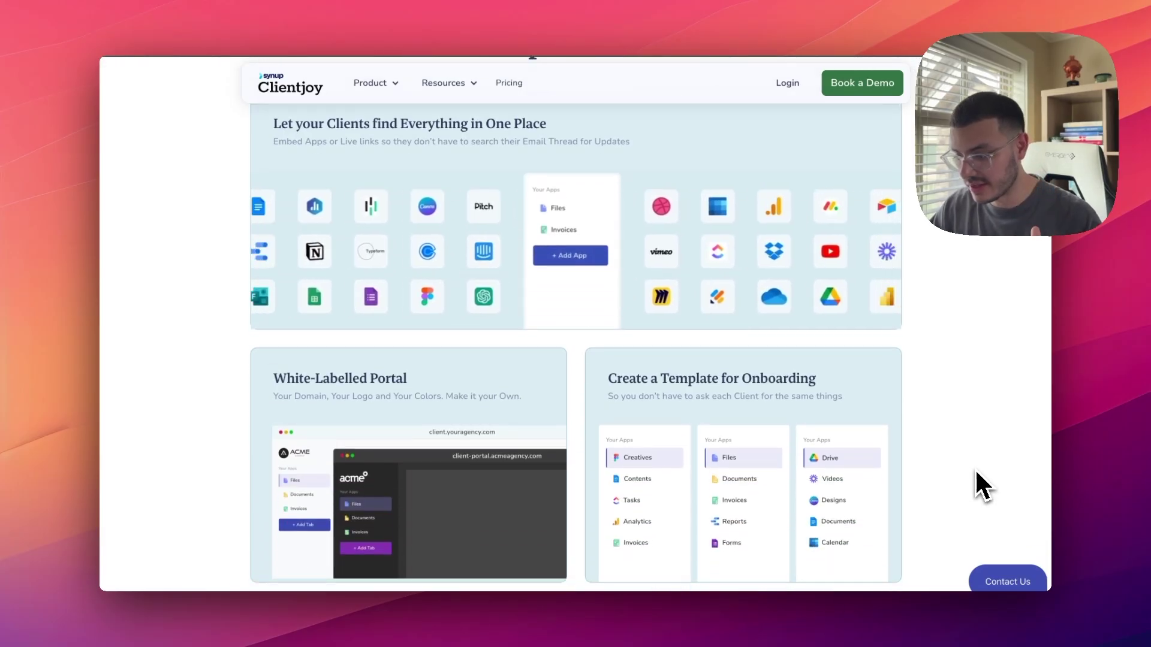
scroll(976, 471, "down", 2)
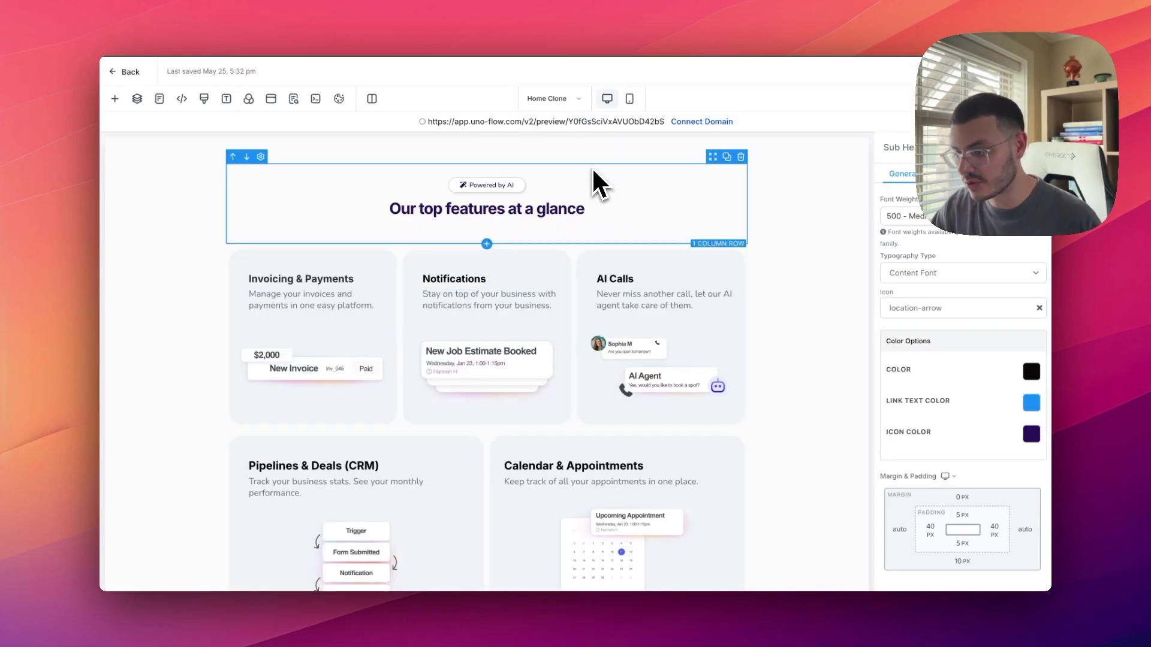
Duplicate and delete an Invoicing & Payments card, then drag the divider to widen Pipelines & Deals (CRM)
left_click(531, 213)
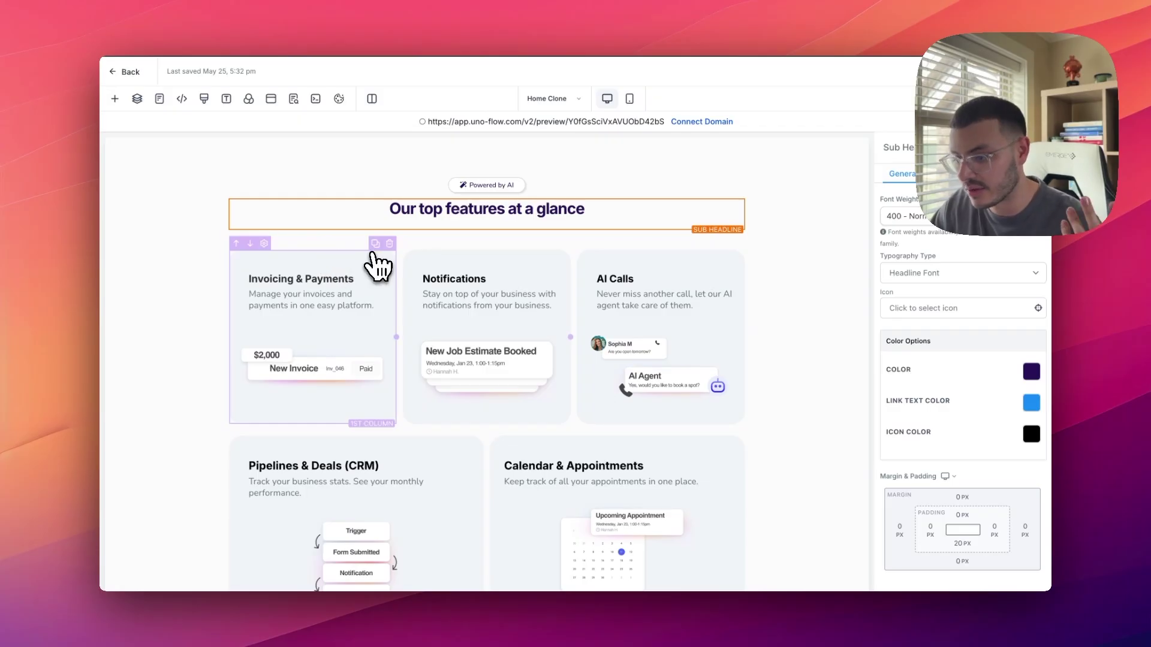
left_click(375, 244)
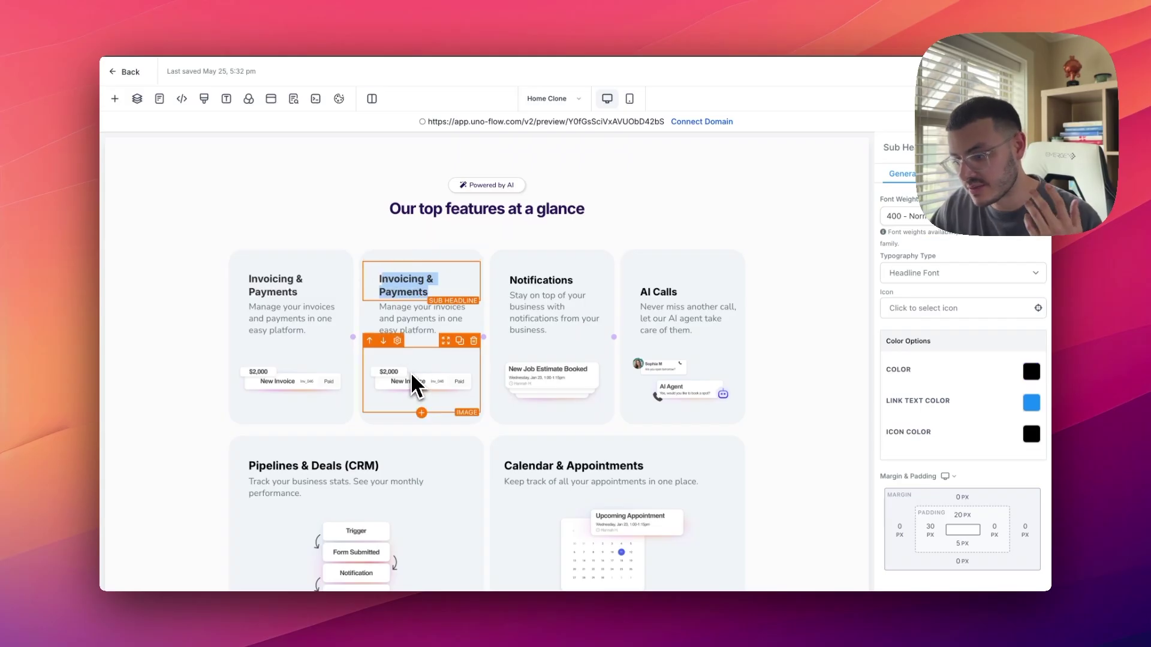
left_click(421, 352)
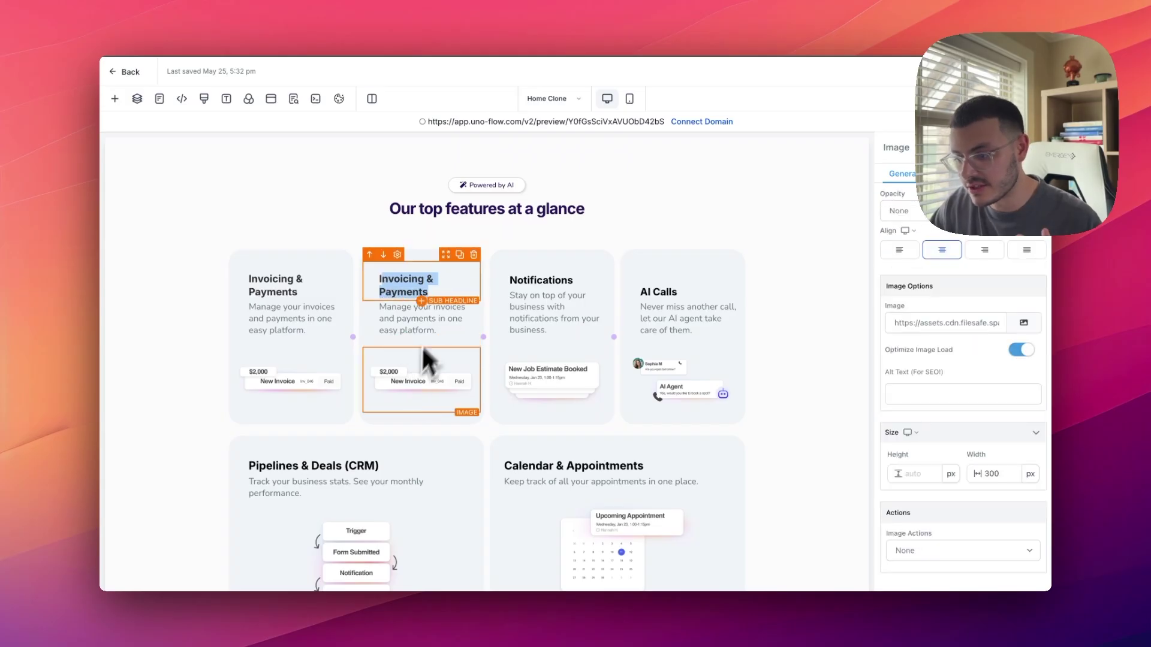
left_click(477, 244)
scroll(477, 411, "down", 3)
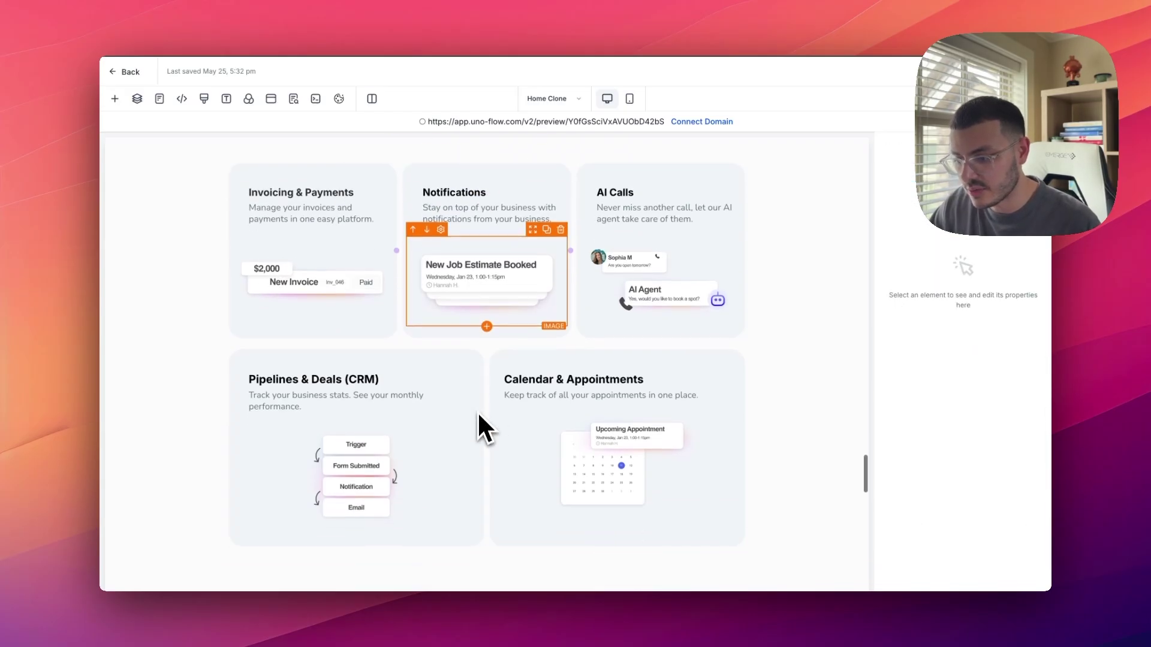
left_click_drag(484, 437, 563, 438)
Set the Starter/Ultimate pricing row width to about 67%, using a temporary duplicate Starter card
left_click(806, 473)
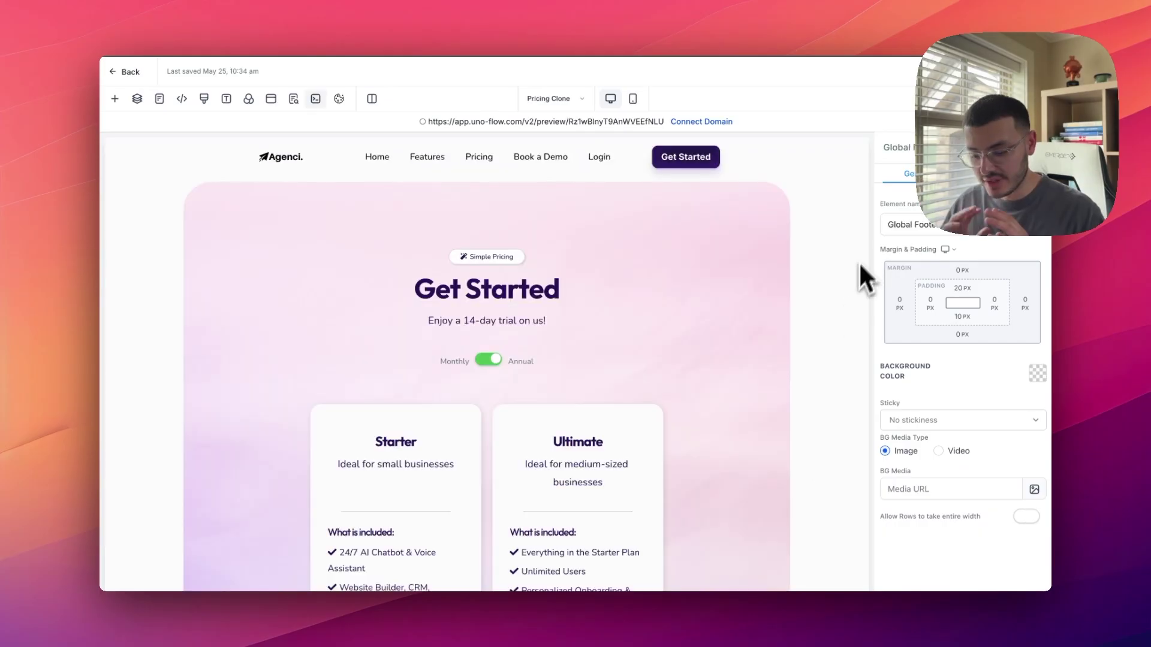
scroll(861, 252, "down", 3)
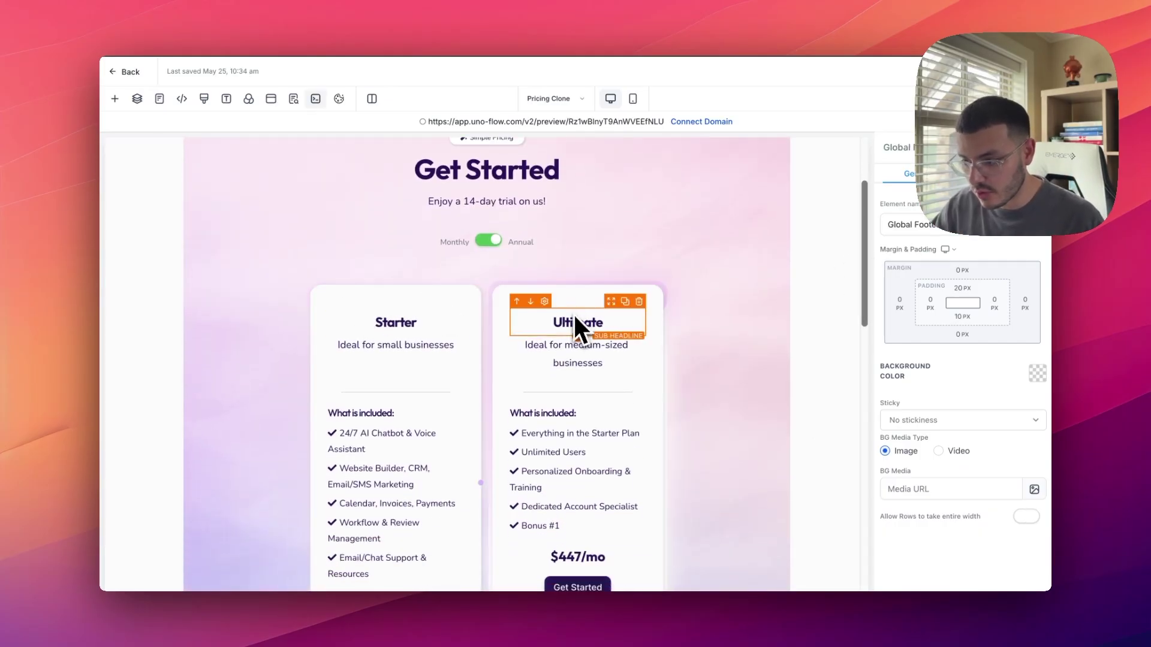
scroll(616, 302, "down", 3)
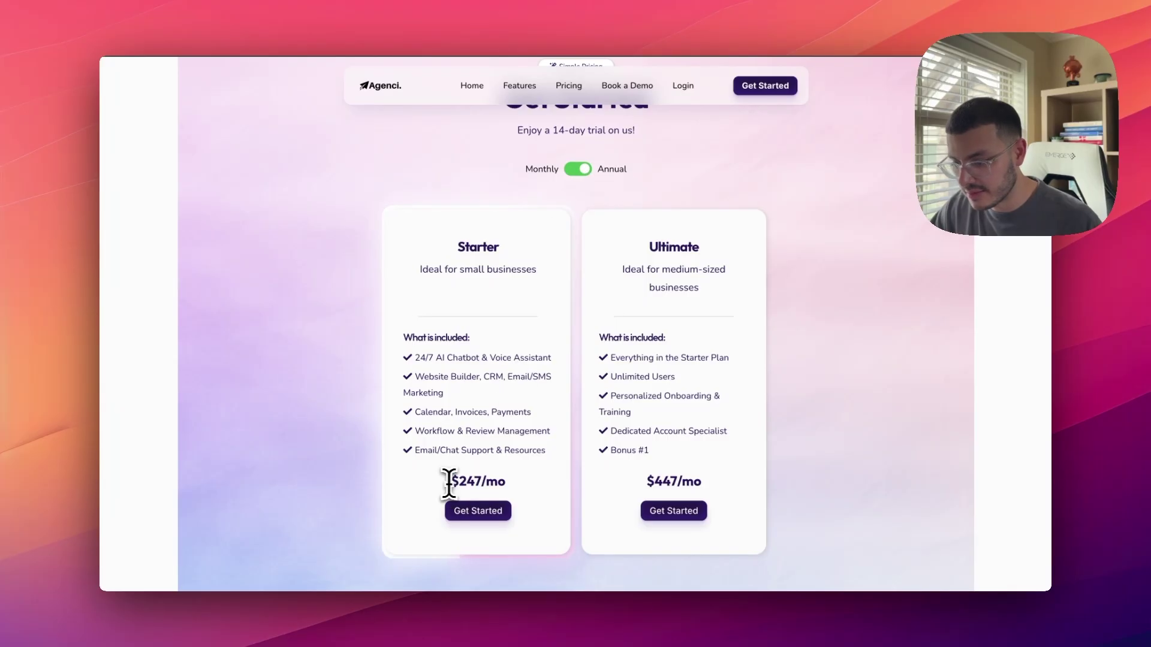
left_click(530, 476)
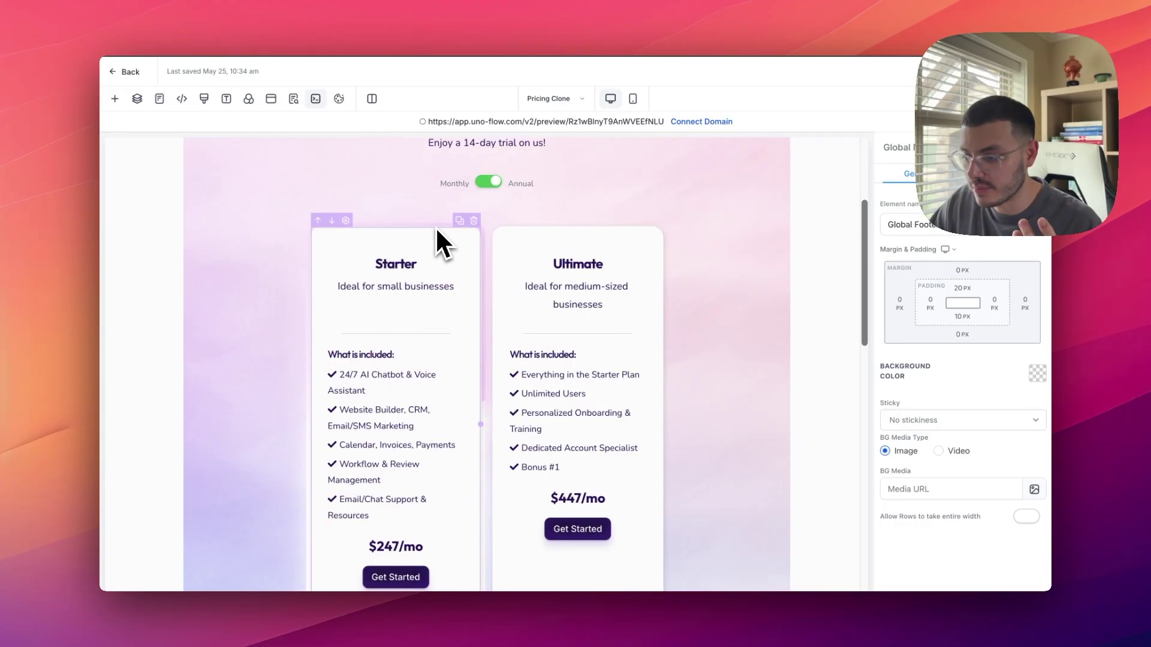
left_click(459, 221)
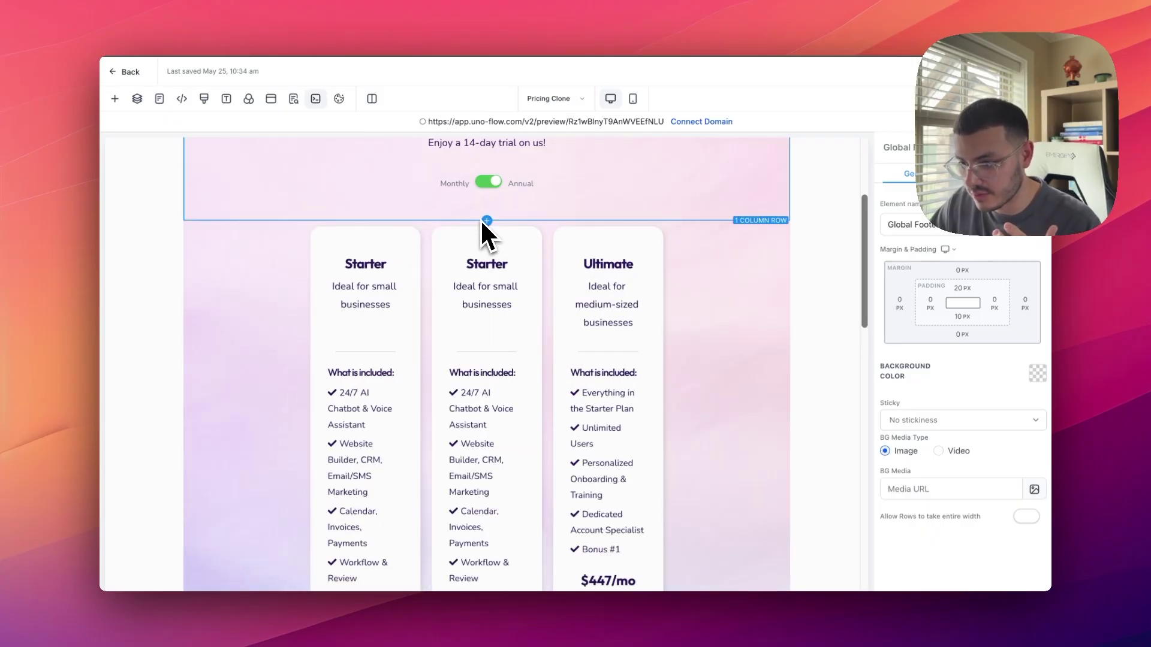
left_click(478, 224)
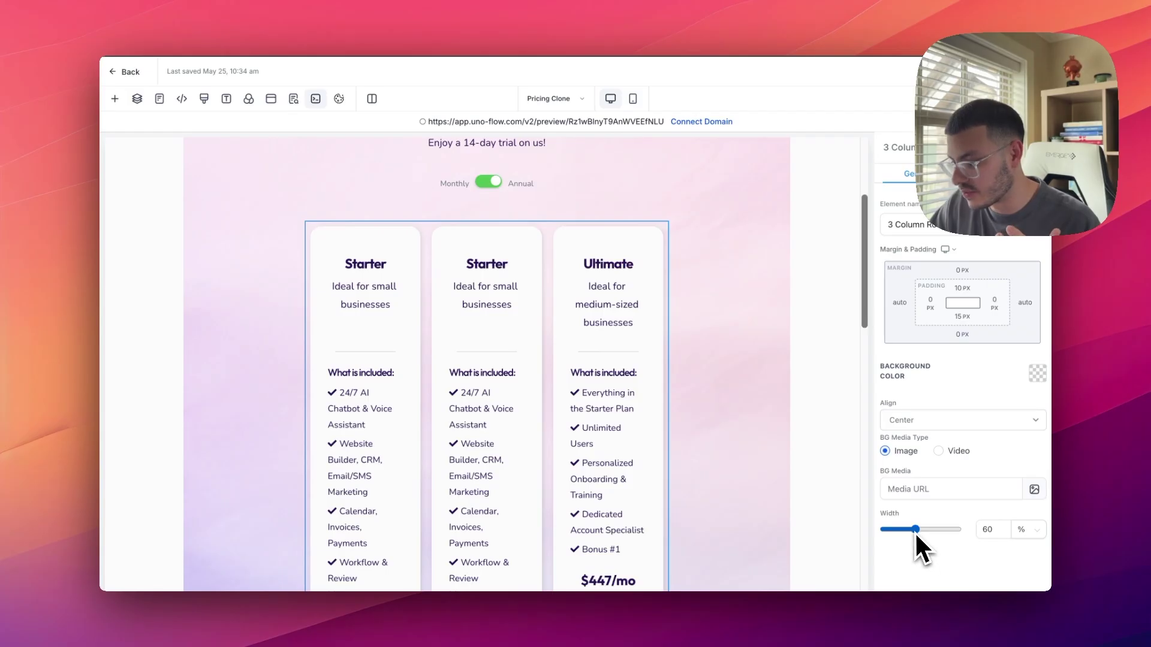
left_click_drag(917, 533, 939, 533)
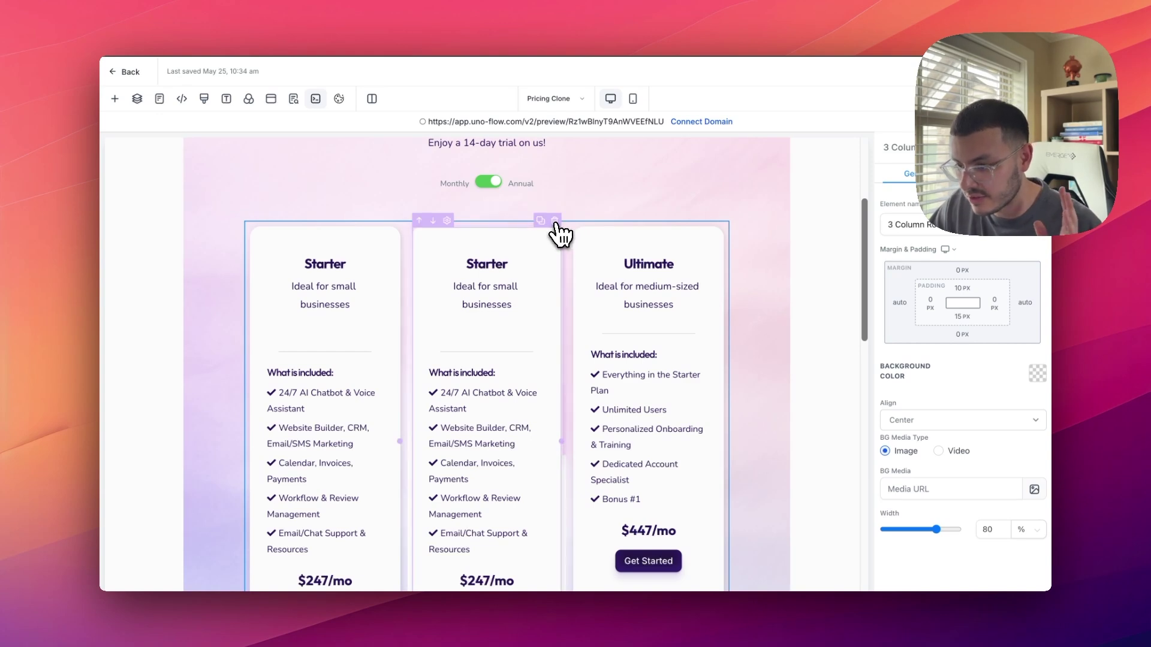
left_click(555, 221)
left_click_drag(936, 530, 923, 531)
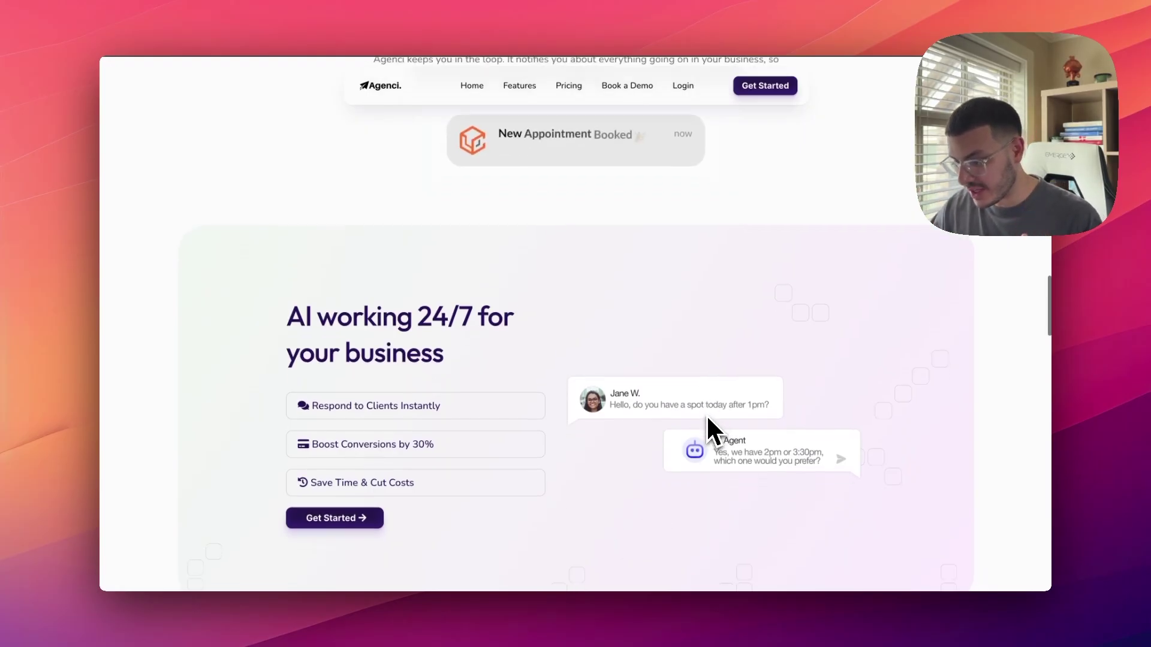
Scroll the live preview down to the 'Connects with your favorite tools' integrations section
scroll(708, 418, "down", 10)
scroll(707, 417, "down", 2)
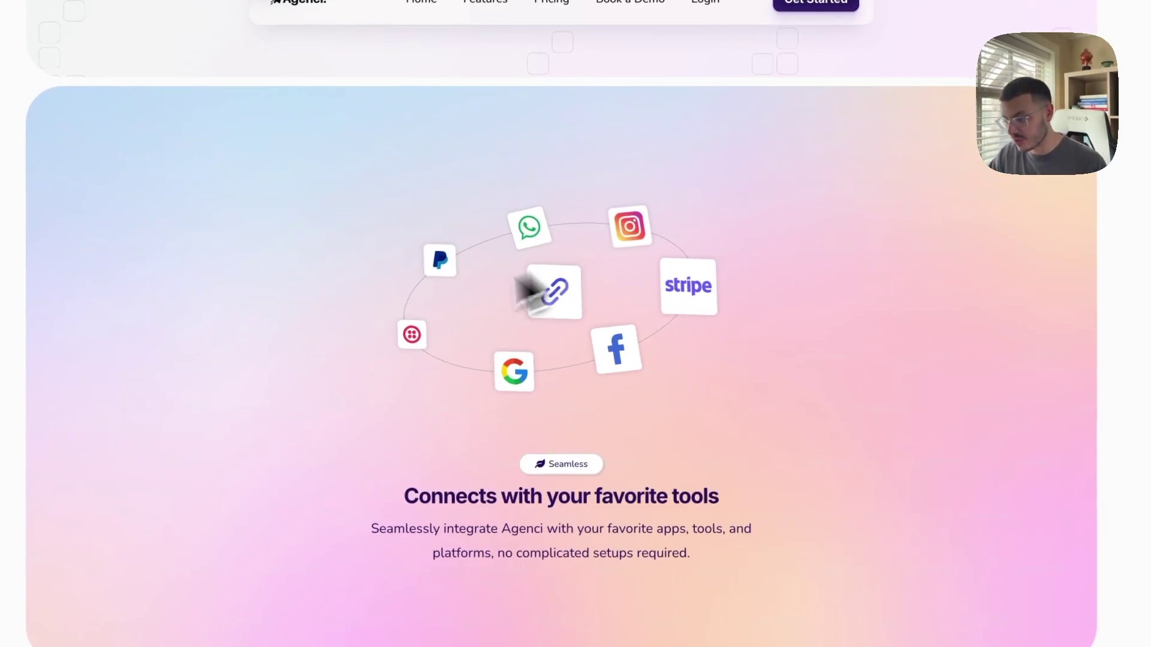
scroll(532, 290, "down", 8)
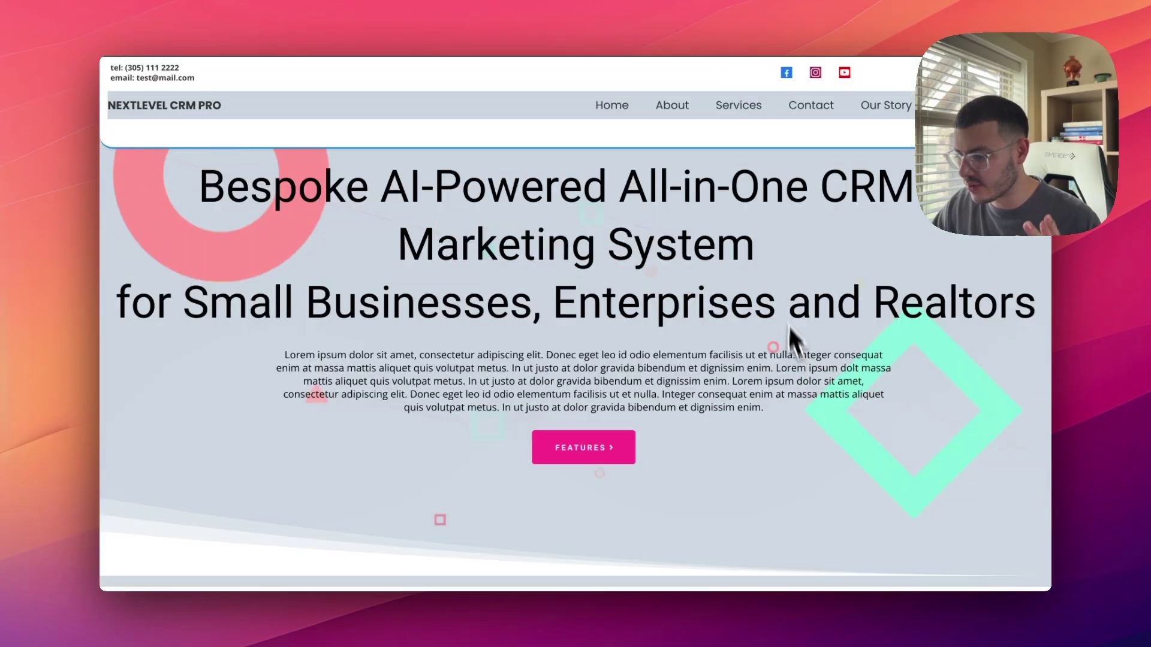
Scroll the NextLevel CRM Pro page through the Software Features cards to Featured Products
scroll(791, 342, "down", 10)
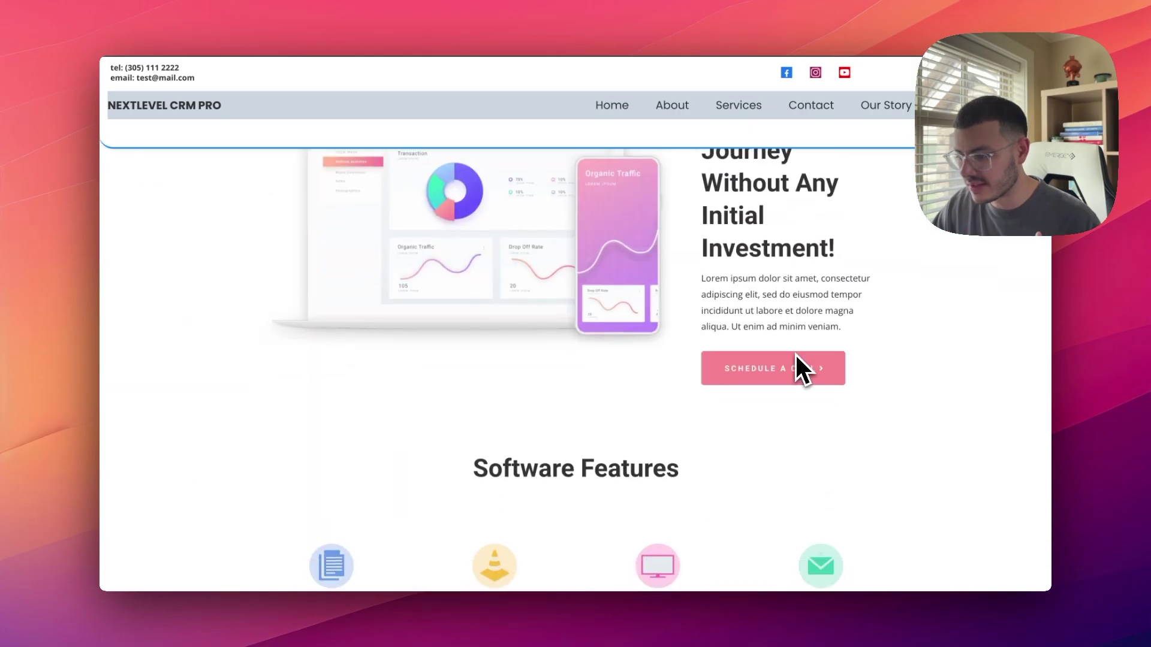
scroll(796, 360, "up", 2)
scroll(796, 360, "down", 7)
scroll(795, 353, "down", 1)
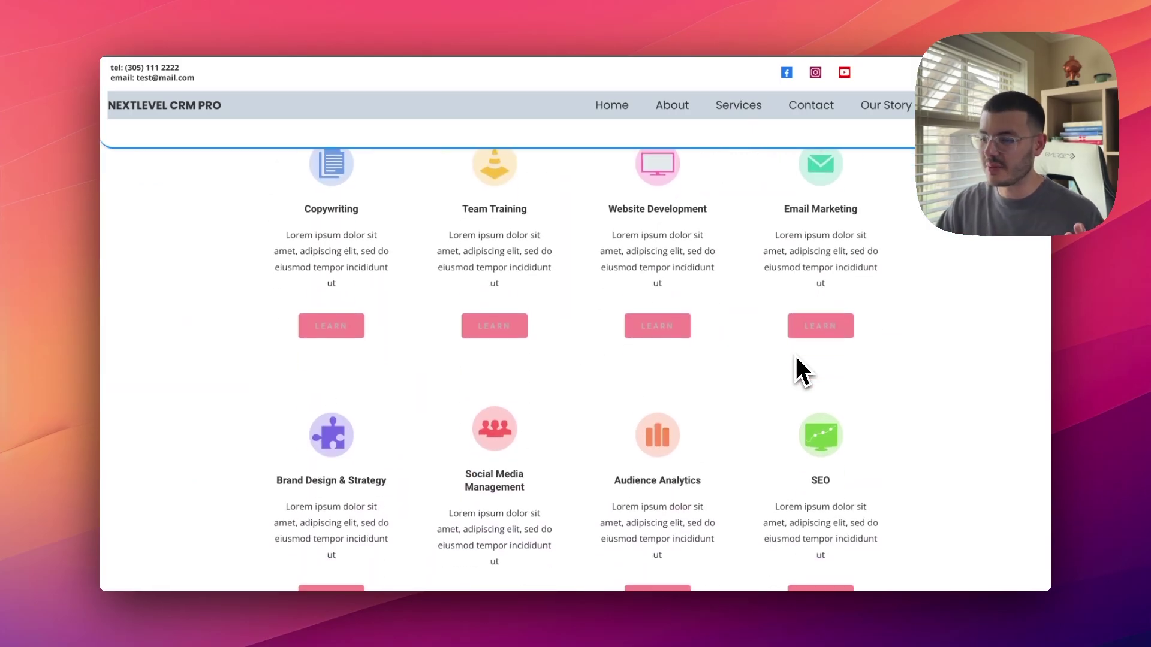
scroll(795, 354, "up", 1)
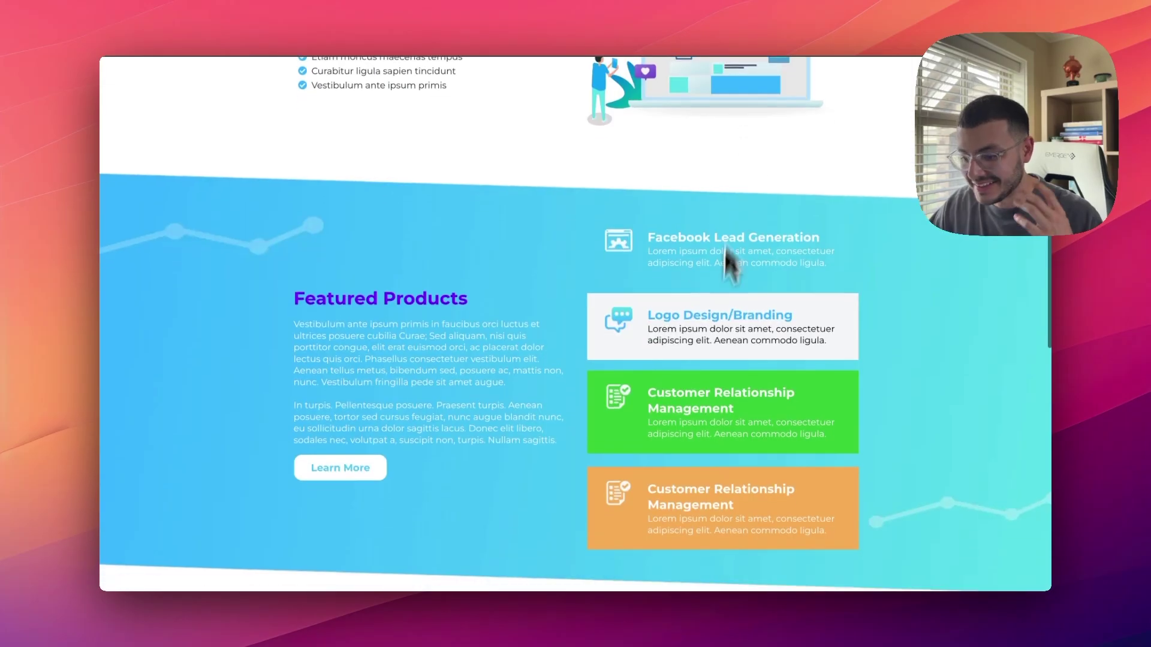
scroll(743, 342, "down", 2)
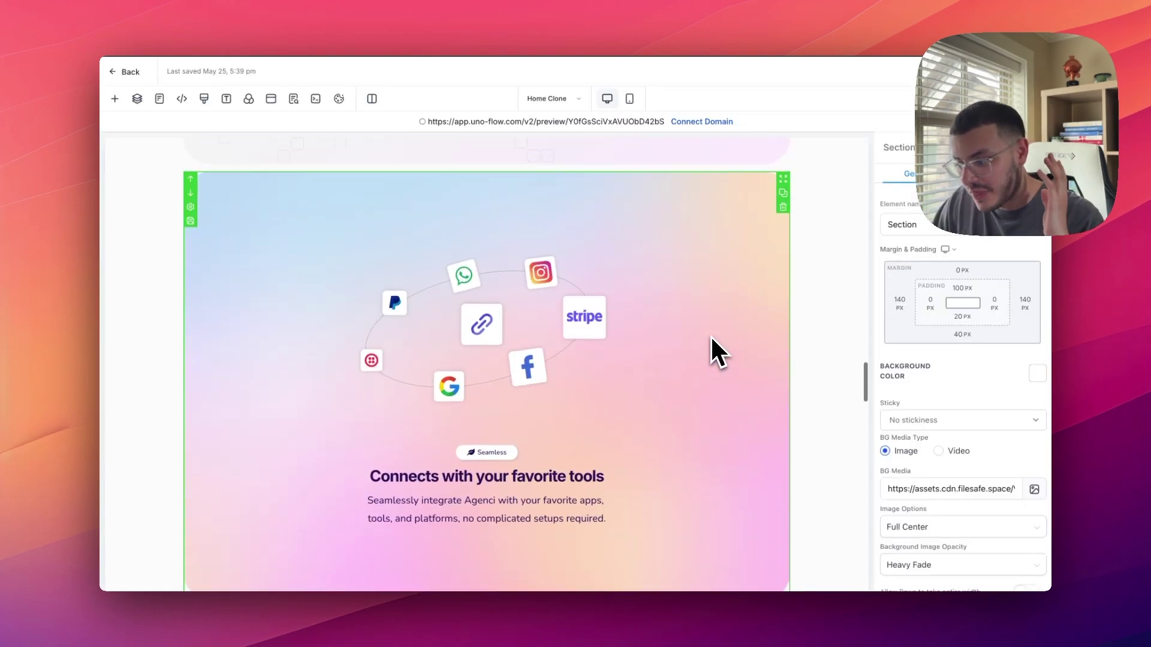
Scroll back up to the 'AI that handles your Lead Generation' hero
scroll(710, 338, "up", 10)
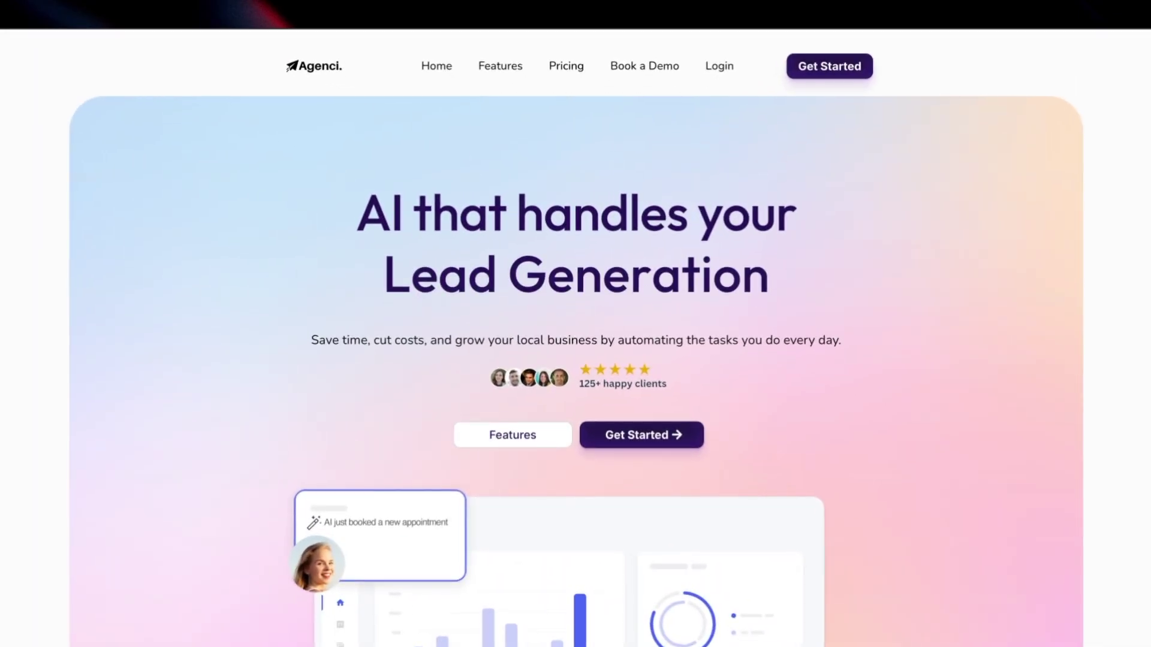
Scroll to the pricing cards and switch to monthly billing: Starter $297/mo, Ultimate $497/mo
scroll(1063, 462, "down", 10)
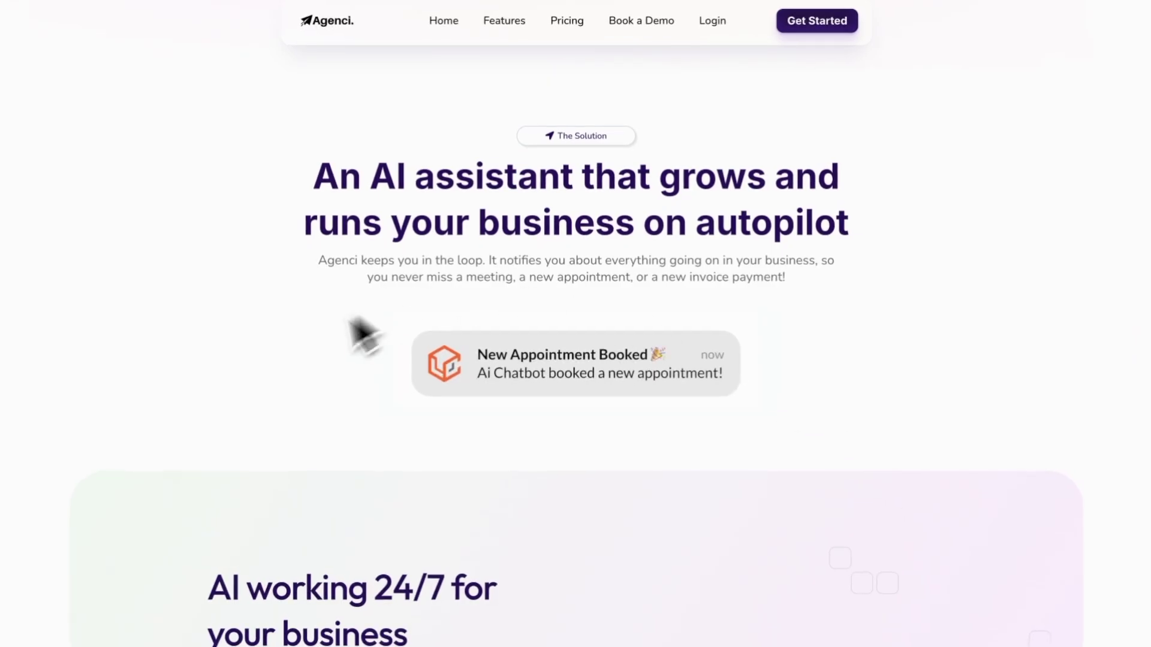
scroll(1079, 542, "down", 5)
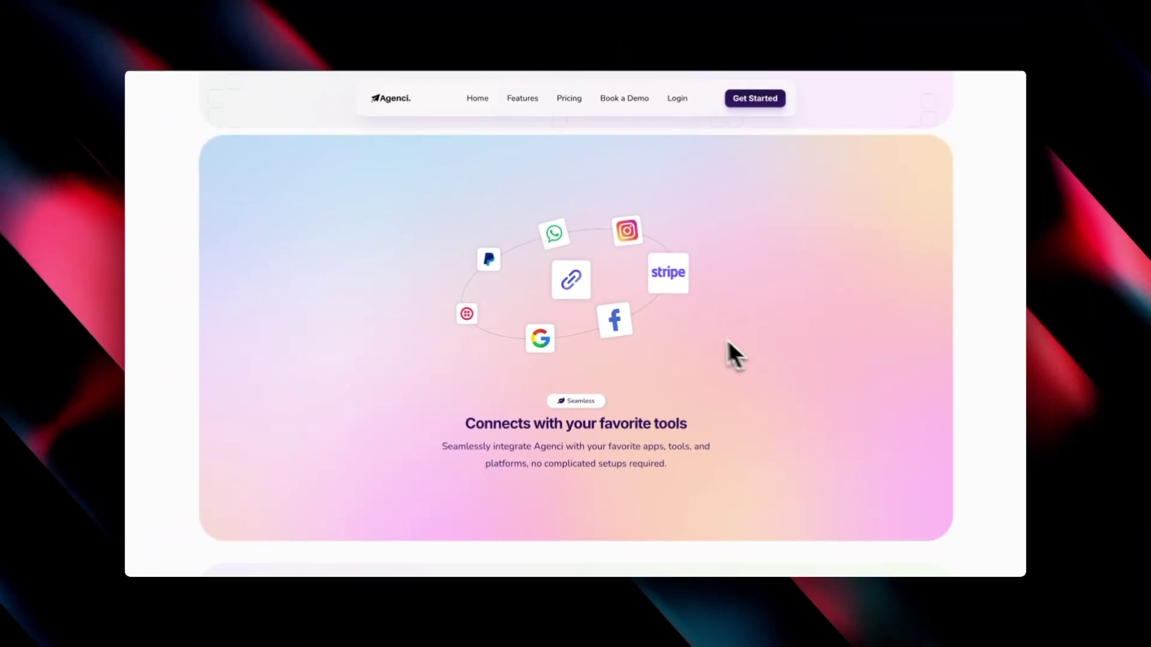
scroll(990, 426, "down", 10)
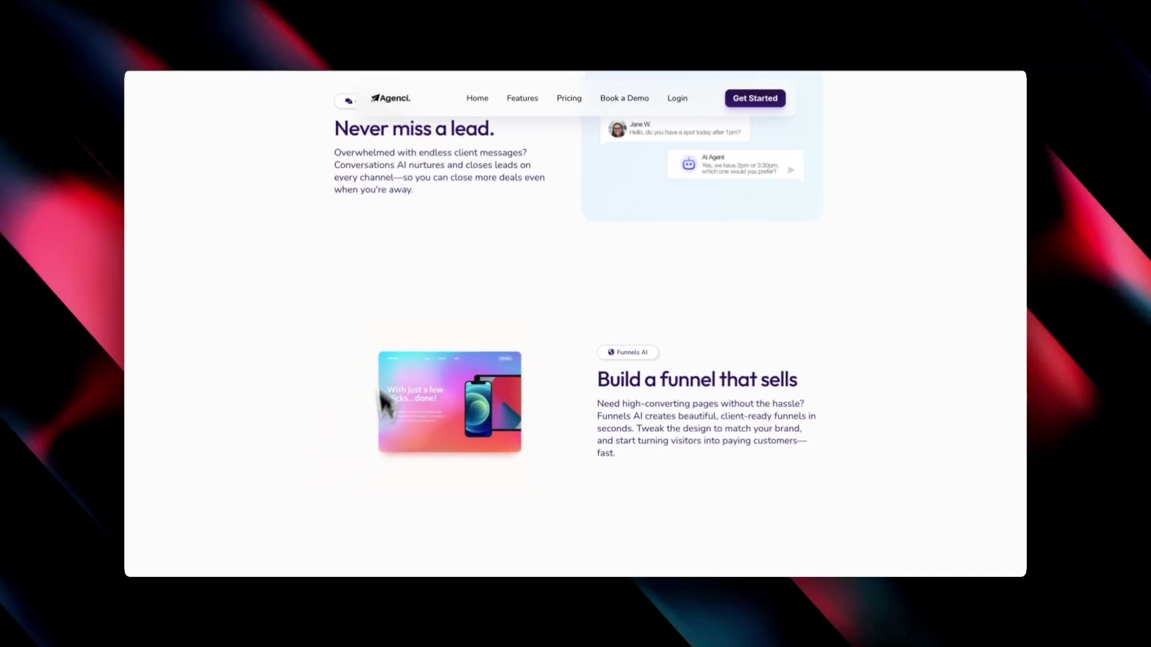
scroll(533, 384, "down", 10)
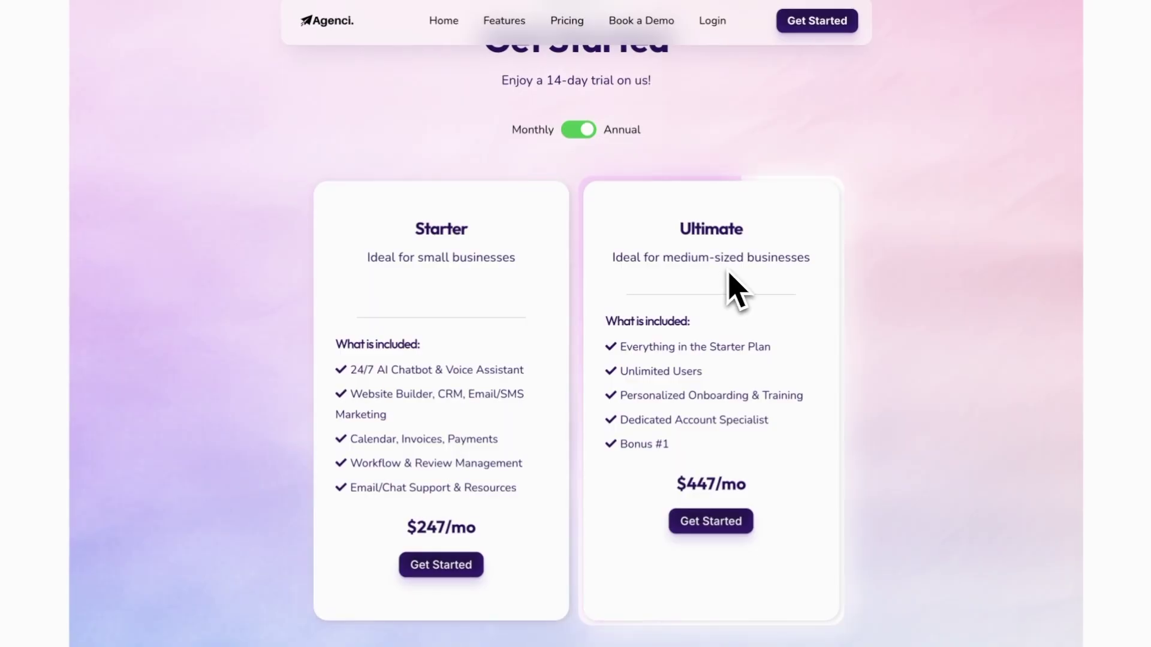
left_click(578, 132)
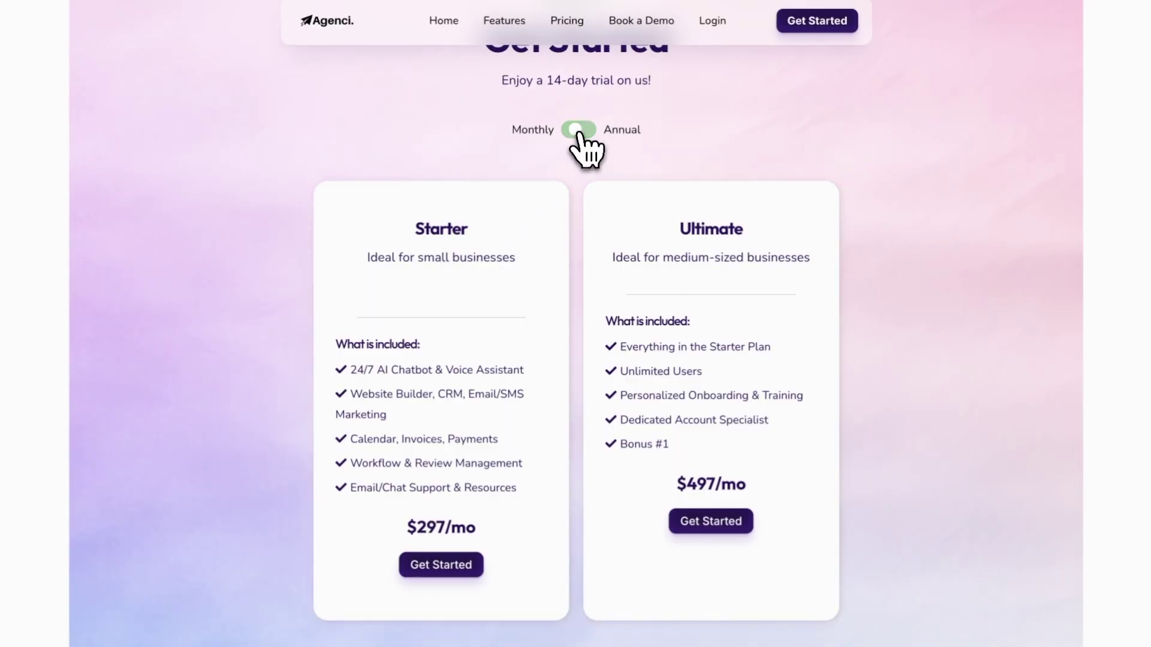